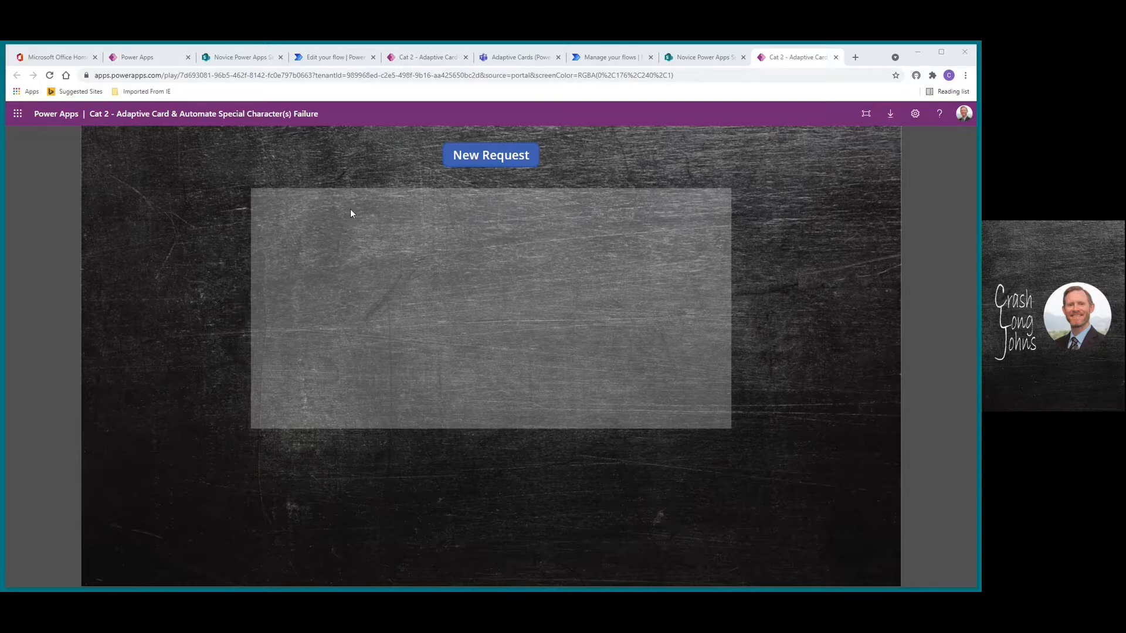
Submit a new Power Apps request with 'Test' as both Title and Description, then view the SharePoint list
left_click(479, 161)
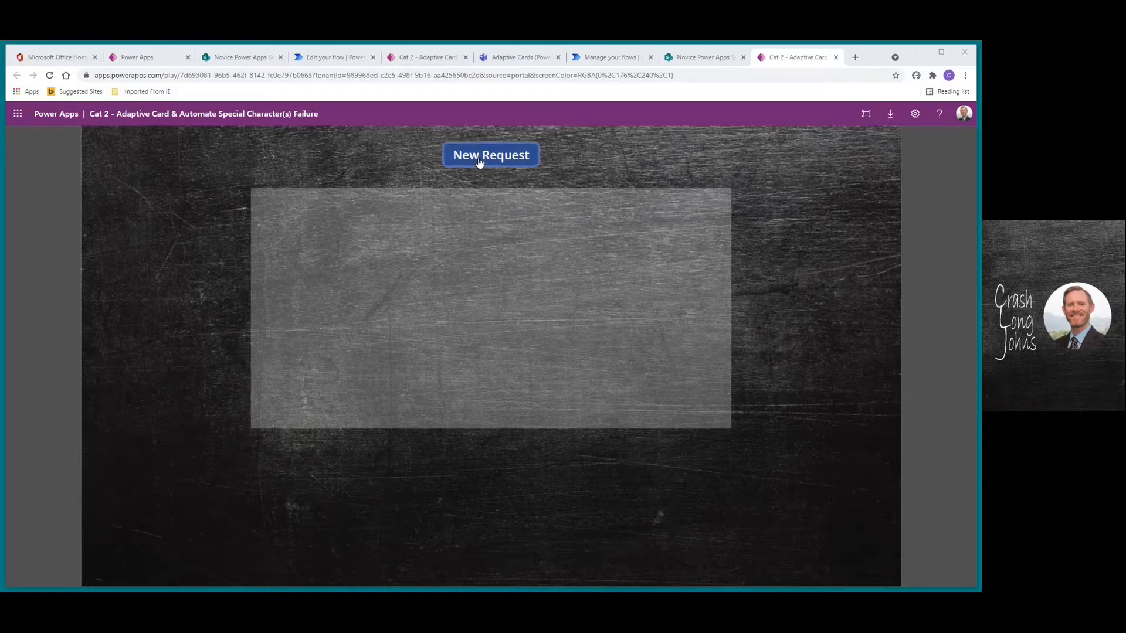
left_click(356, 230)
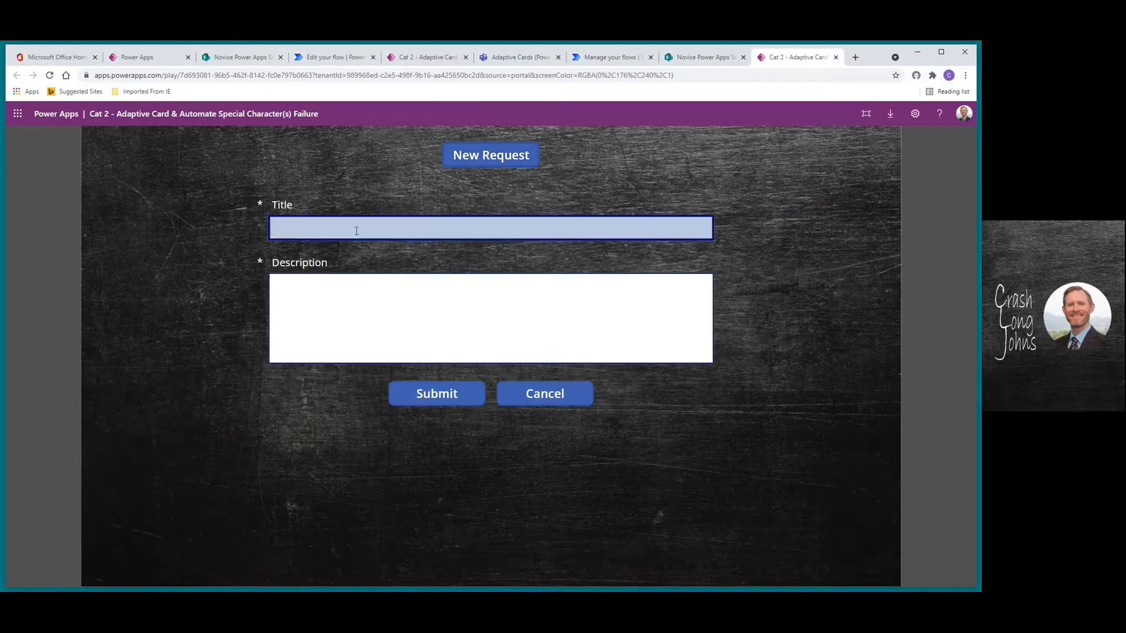
type("Test")
left_click(333, 285)
type("Test")
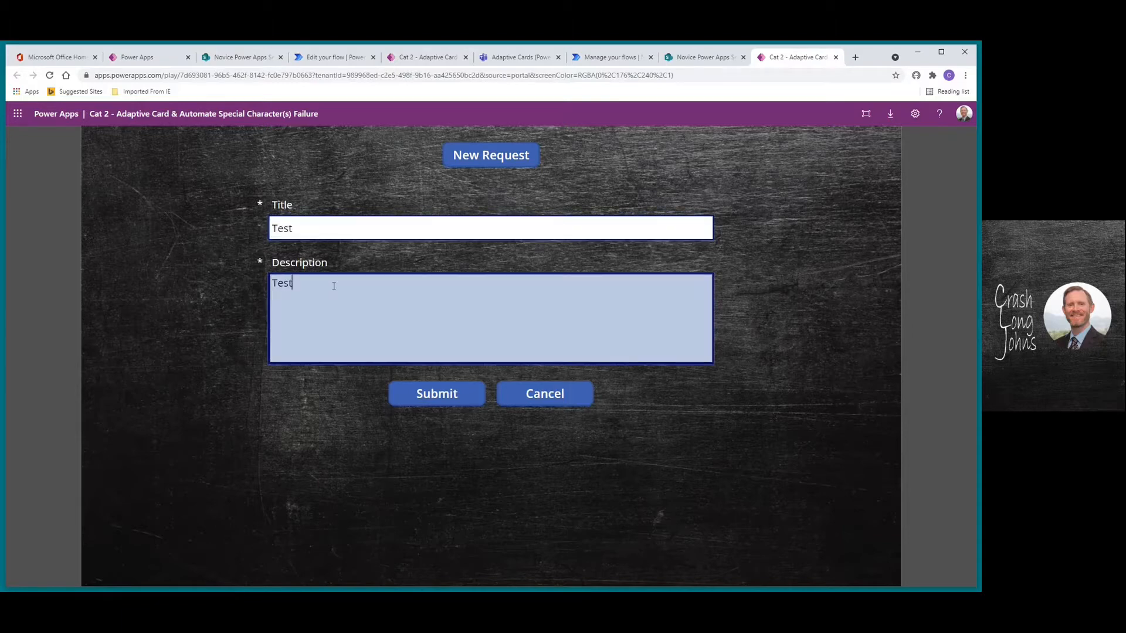
left_click(421, 397)
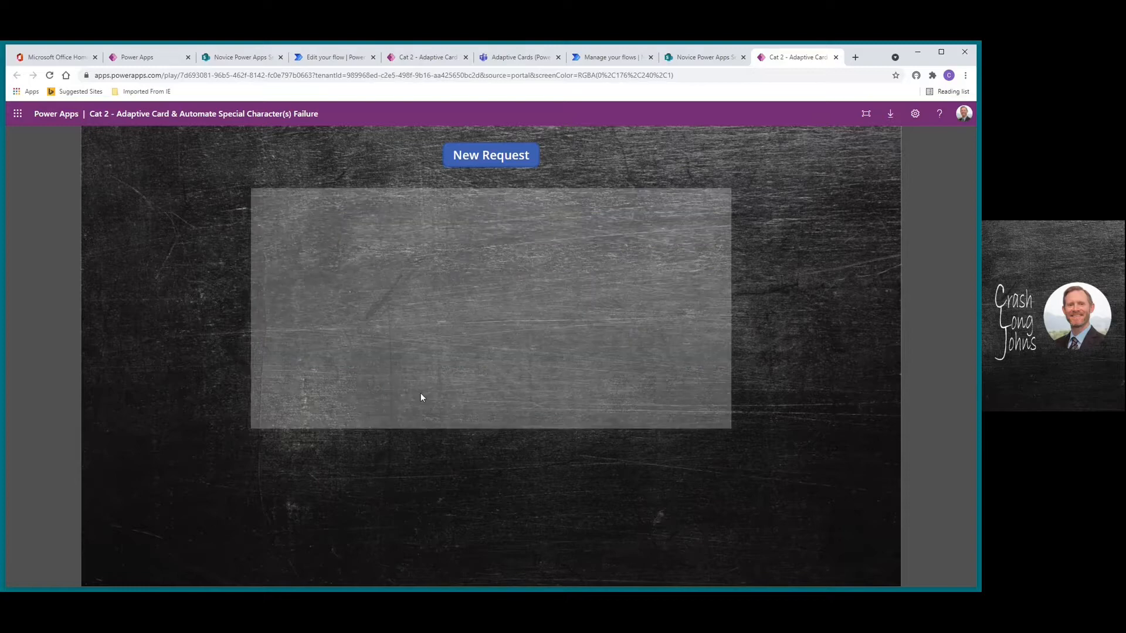
left_click(689, 62)
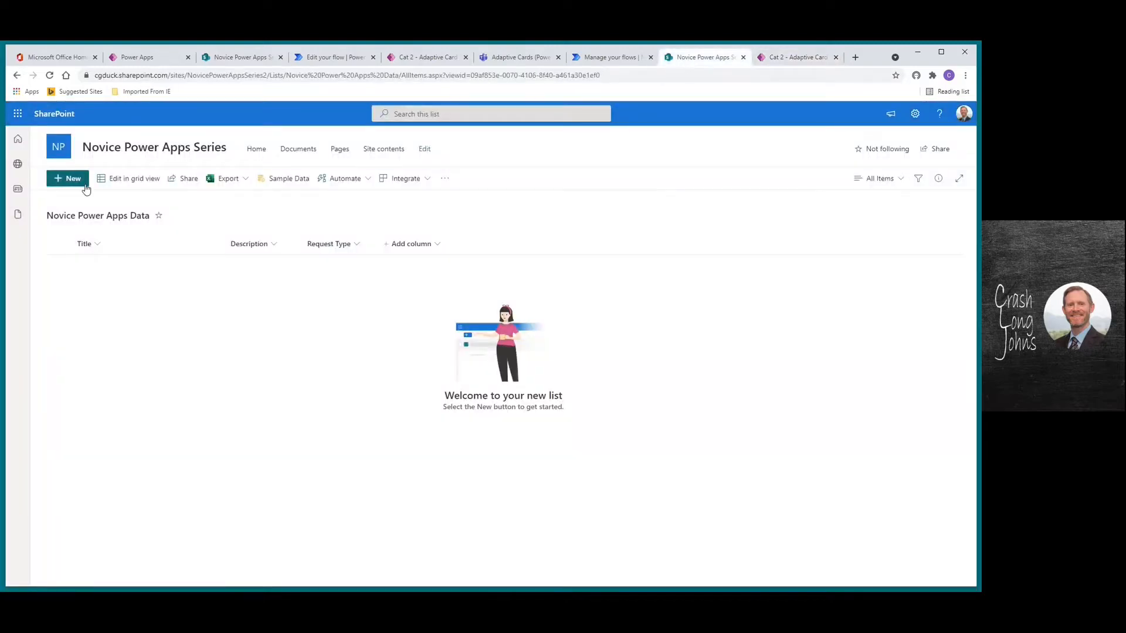
Reload the Novice Power Apps Data list to see the Test item, then go to Power Automate's Create page
left_click(48, 75)
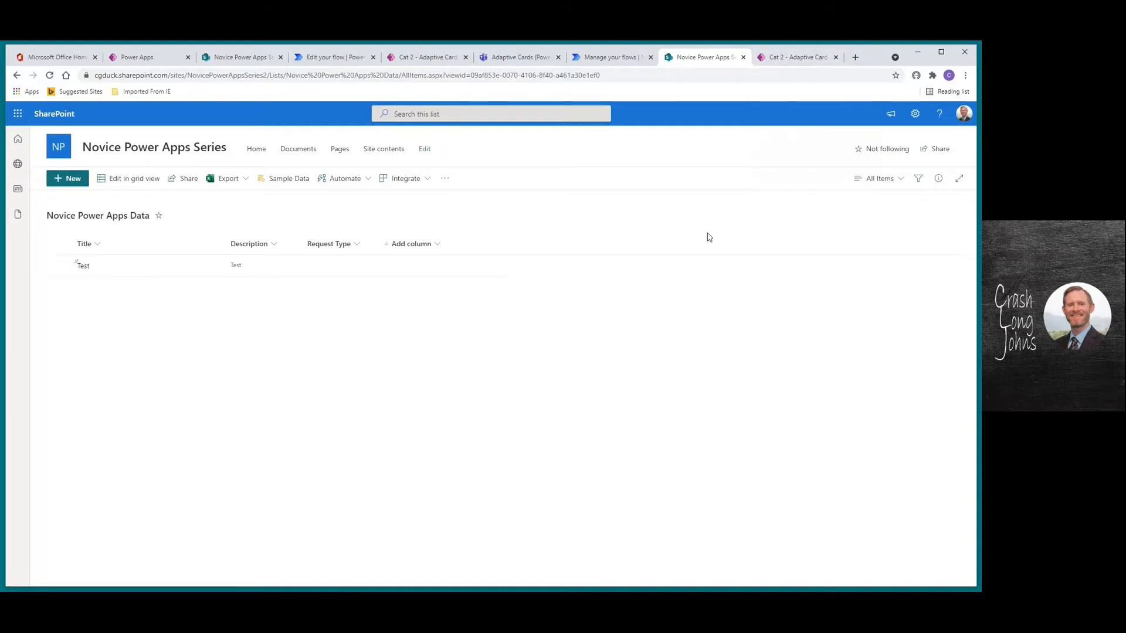
left_click(611, 58)
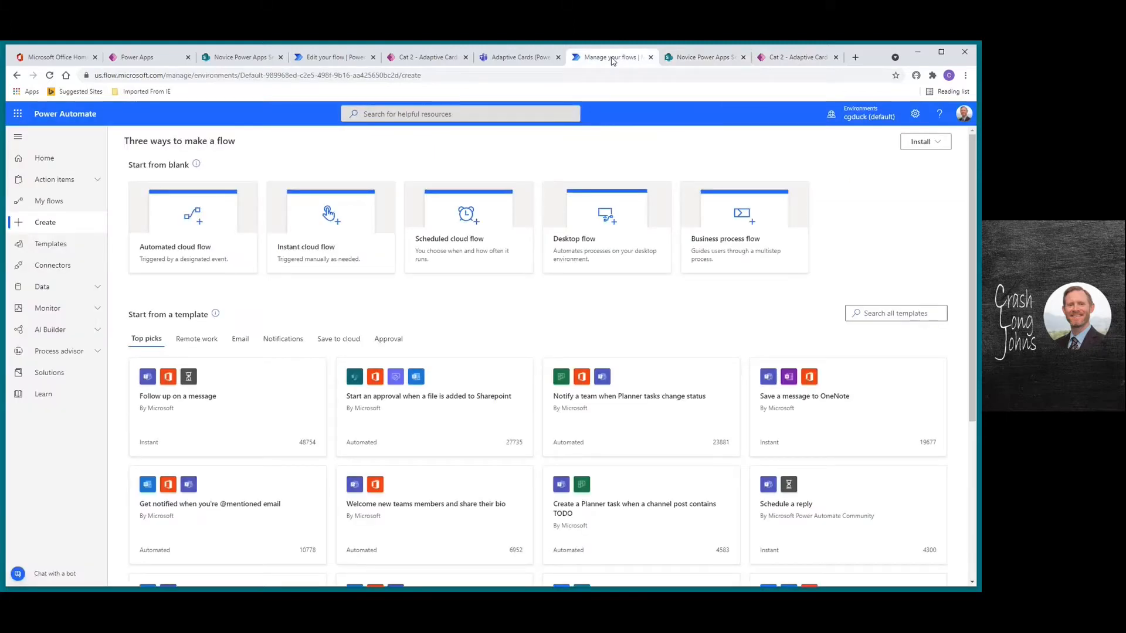
In Teams, go from General to the Adaptive Cards channel of the Power App Series team
left_click(516, 58)
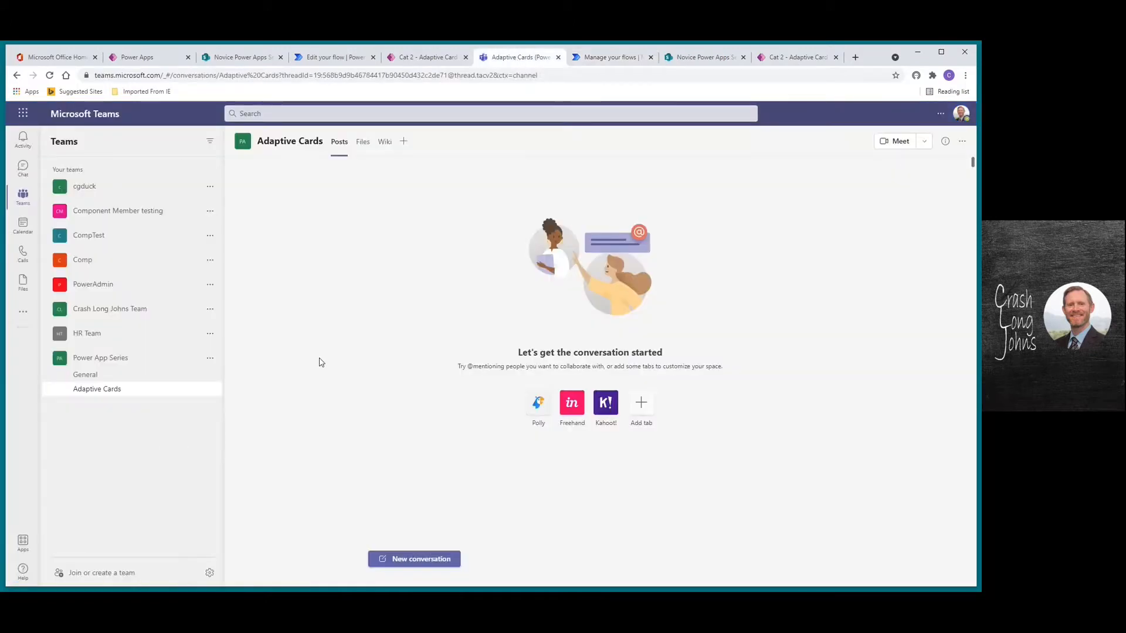
left_click(96, 378)
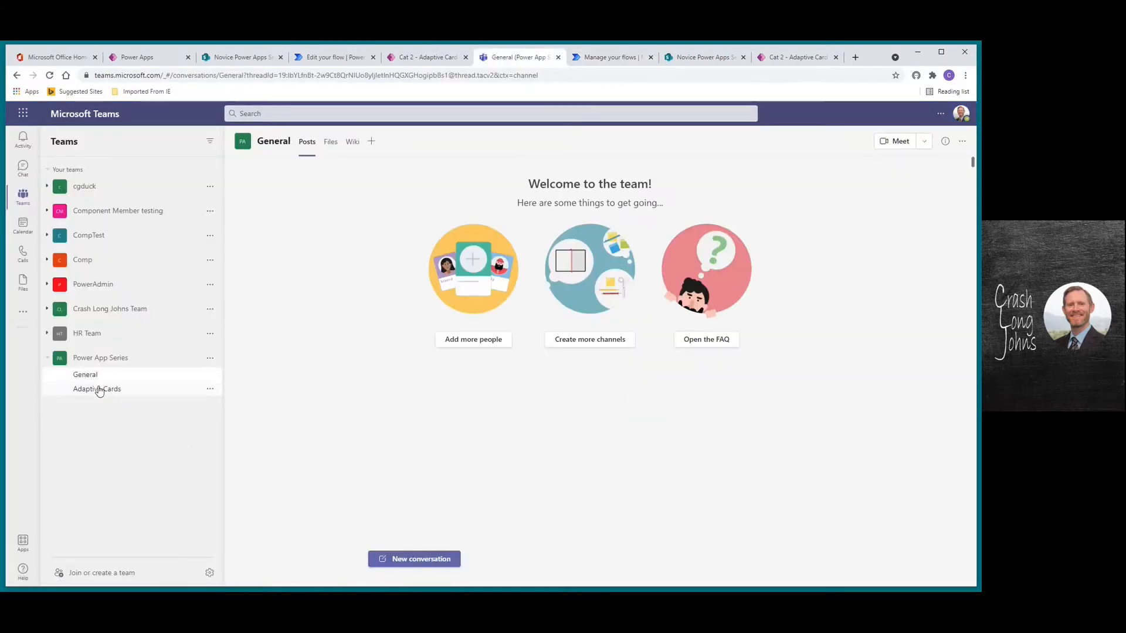
left_click(100, 390)
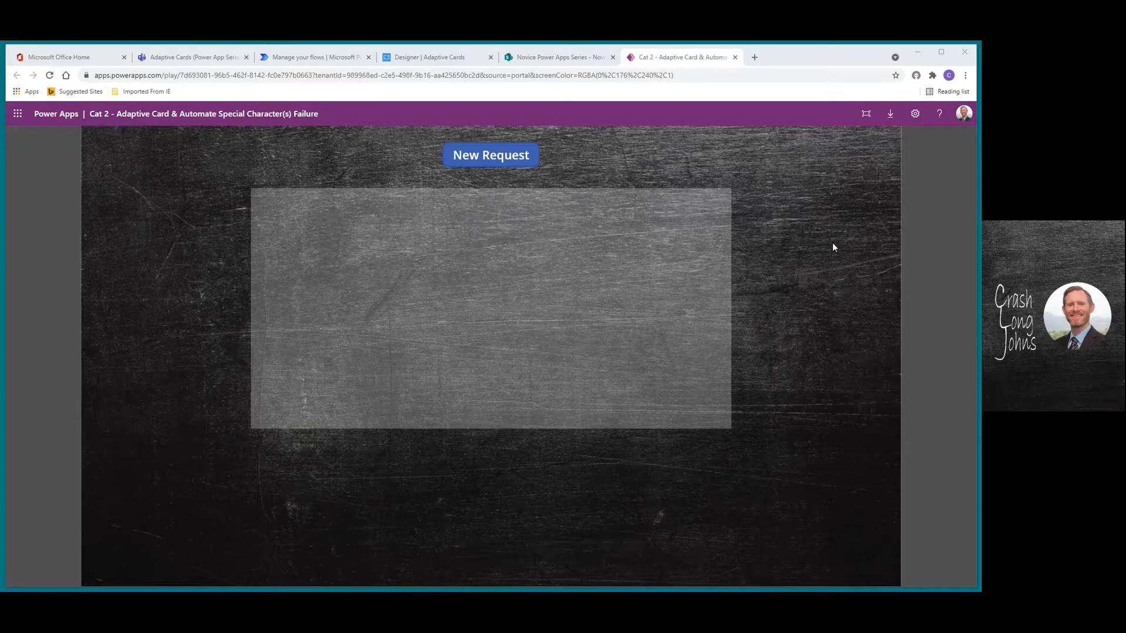
left_click(486, 155)
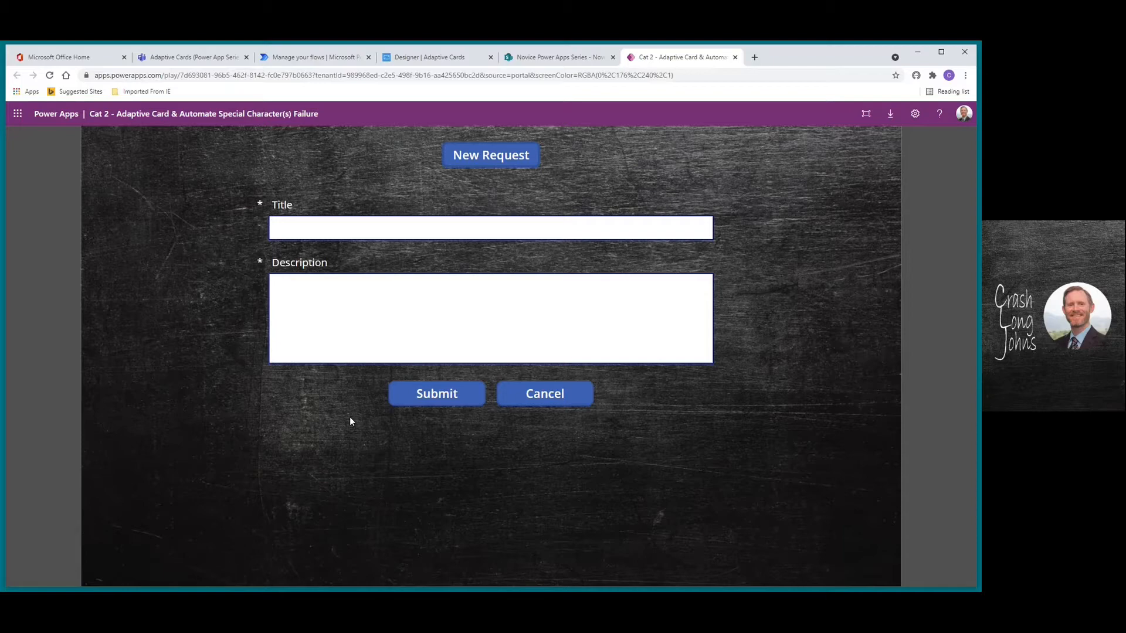
left_click(551, 398)
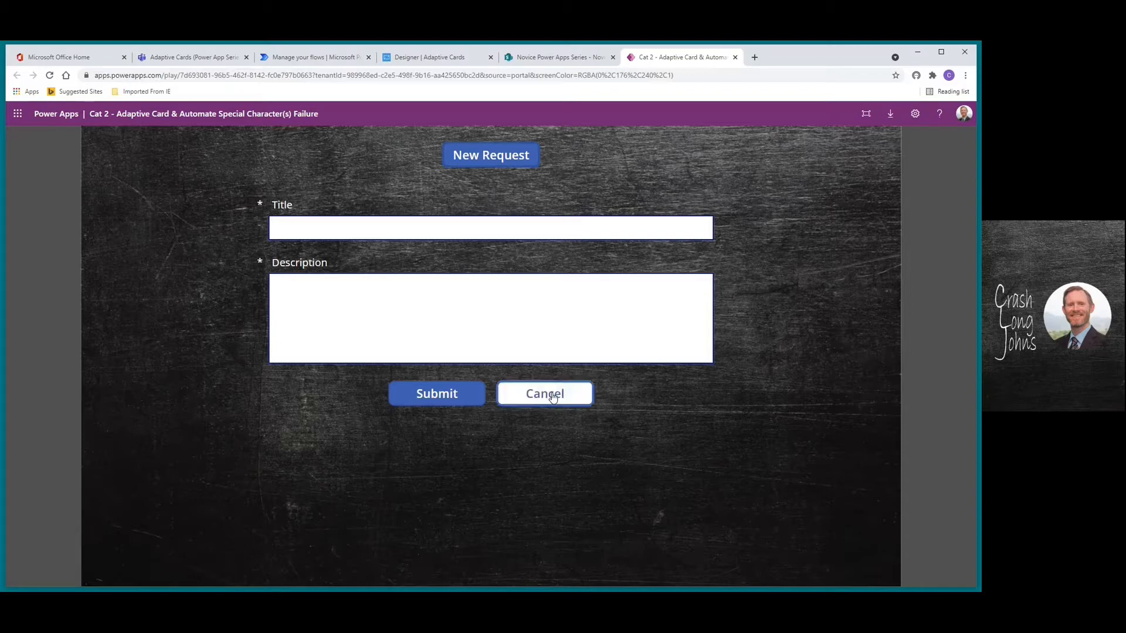
Review the empty Novice Power Apps Data list, then go to the Adaptive Cards Designer
left_click(566, 57)
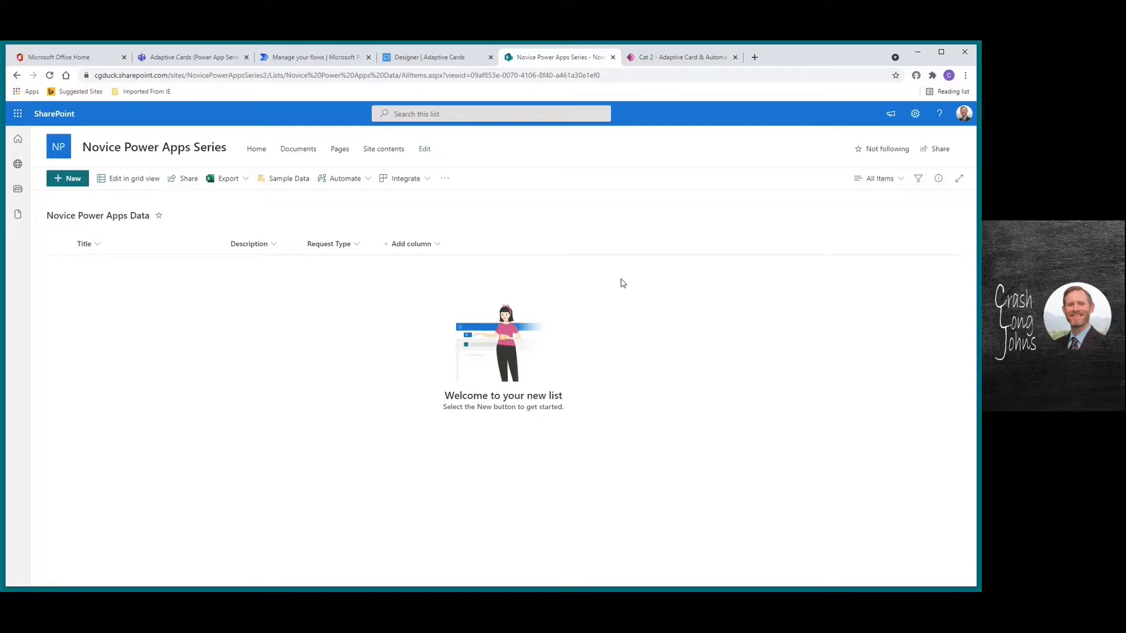
left_click(434, 59)
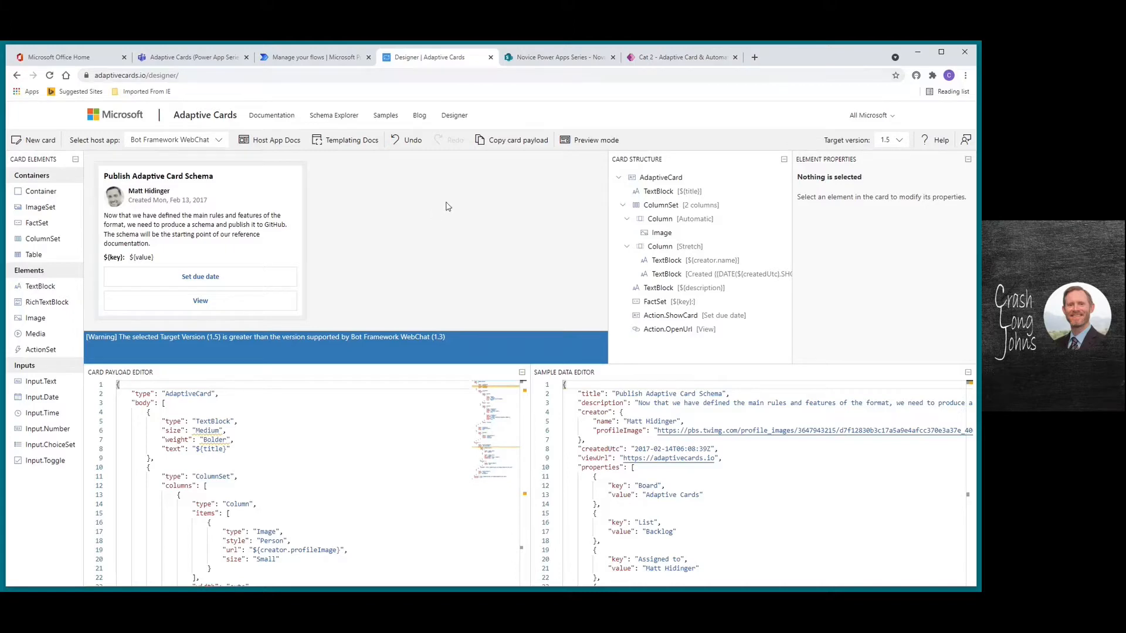
Start a blank card and add a TextBlock reading 'New Request'
left_click(31, 144)
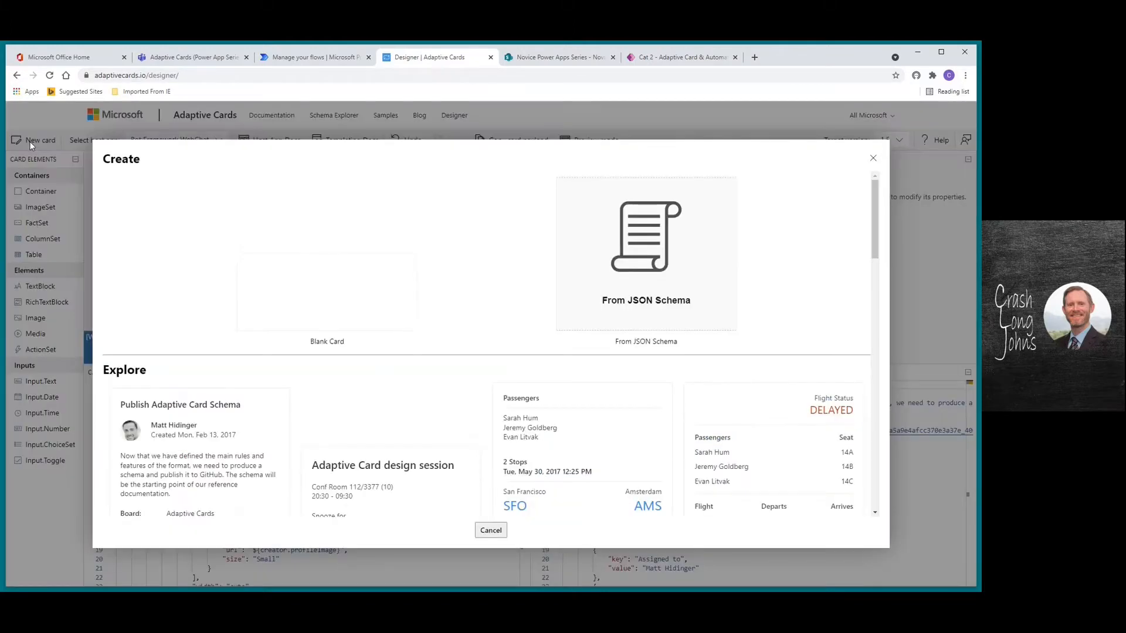
left_click(351, 292)
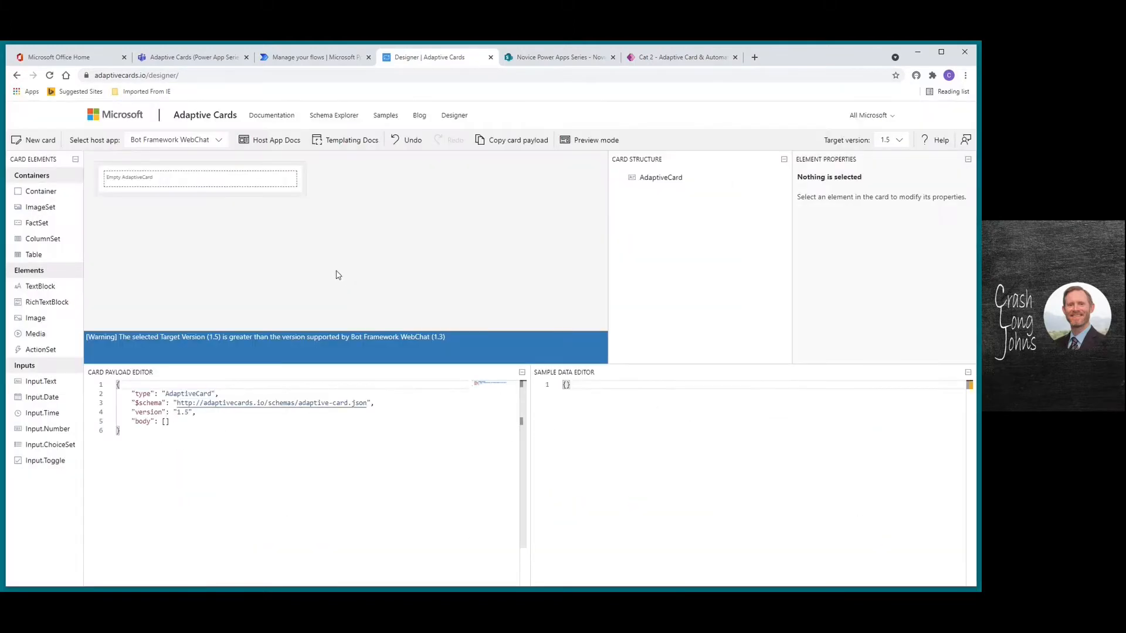
left_click_drag(63, 285, 134, 177)
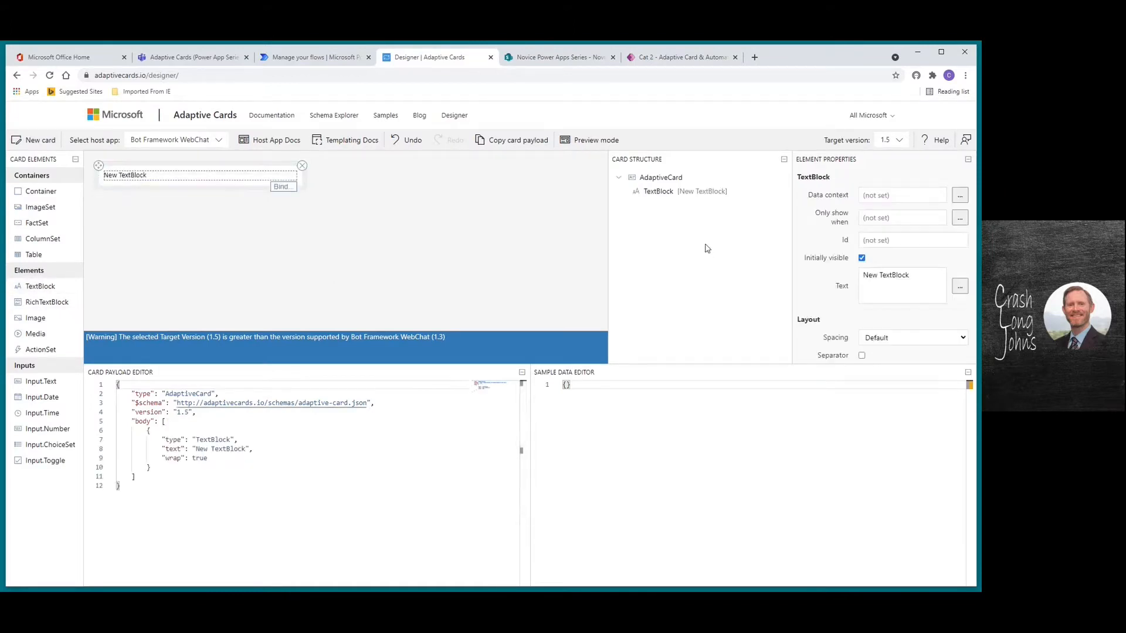
triple_click(917, 275)
type("Nwew")
key("BackSpace")
key("BackSpace")
key("BackSpace")
type("ew Request")
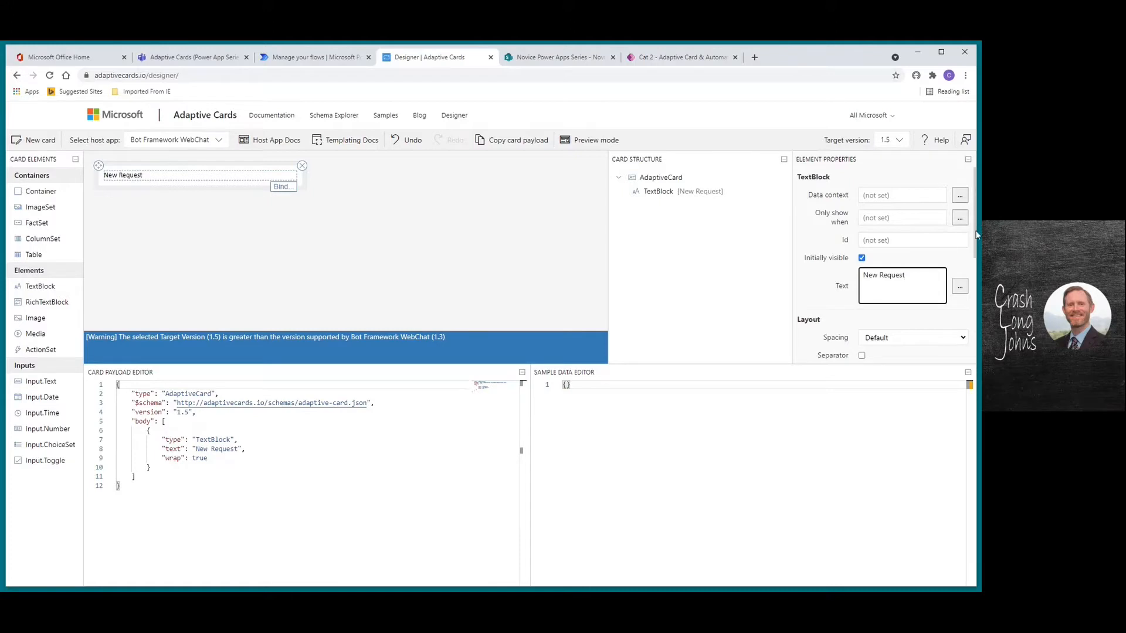
Set the heading's weight to Bolder and add a FactSet below it
scroll(977, 256, "down", 1)
scroll(977, 256, "down", 2)
scroll(966, 274, "down", 1)
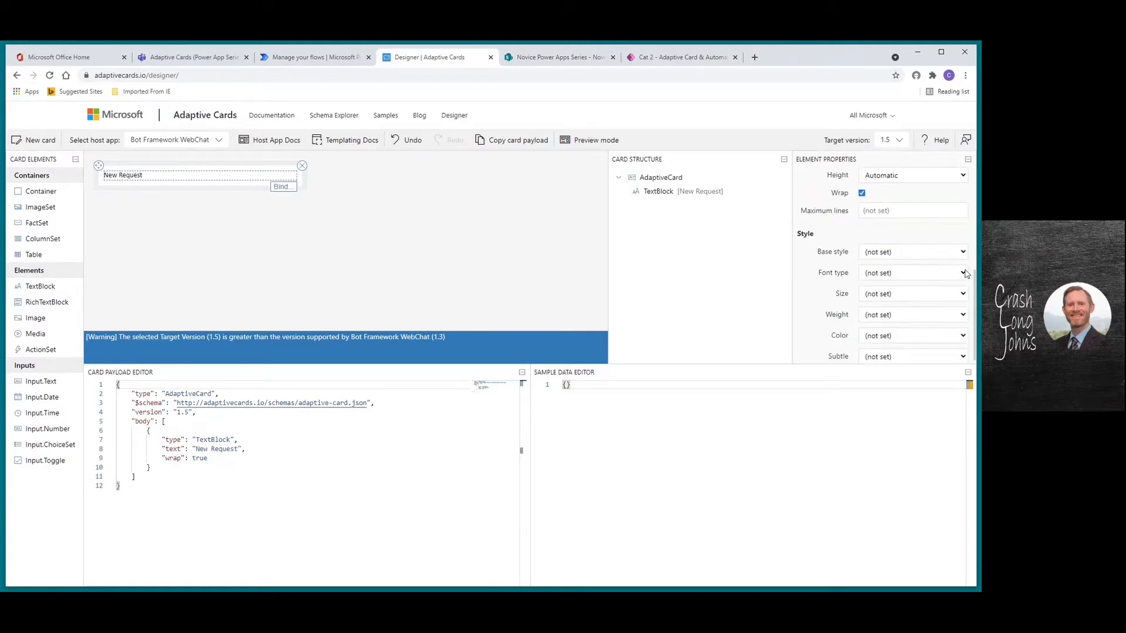
left_click(961, 314)
left_click(885, 354)
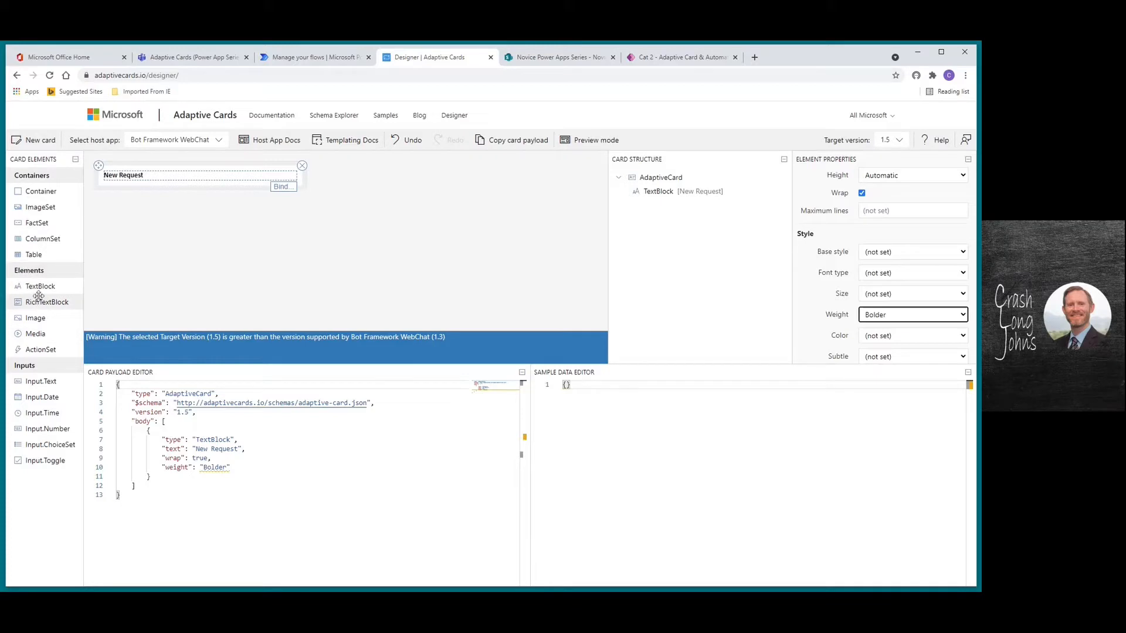
left_click_drag(37, 223, 139, 191)
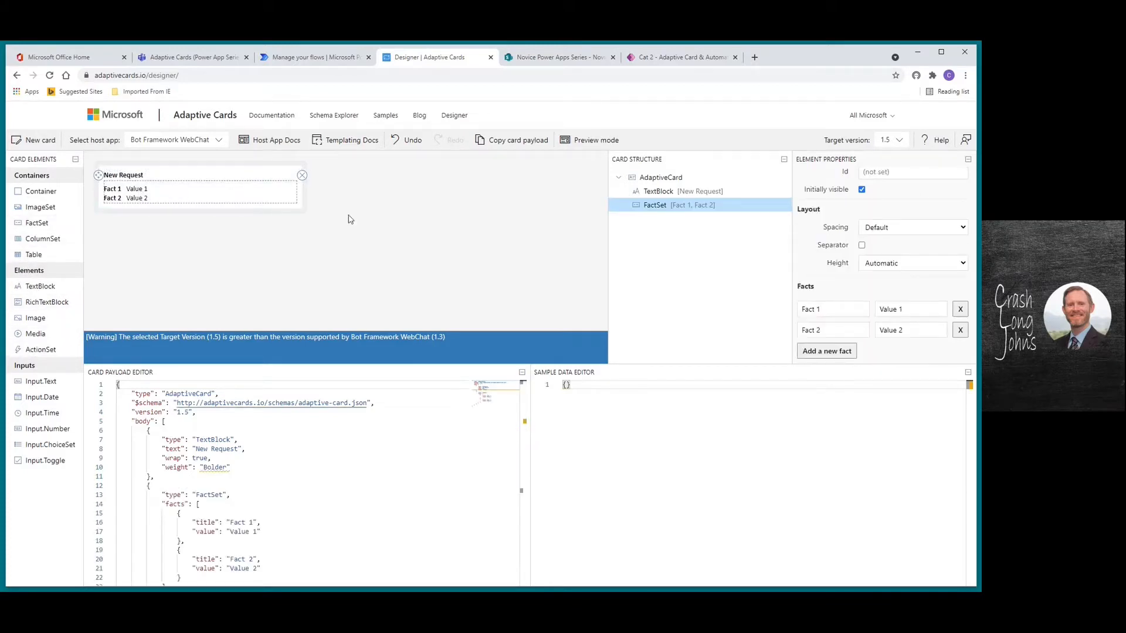
Change the facts to Title with value X and Description with an empty value
left_click(829, 309)
type("N")
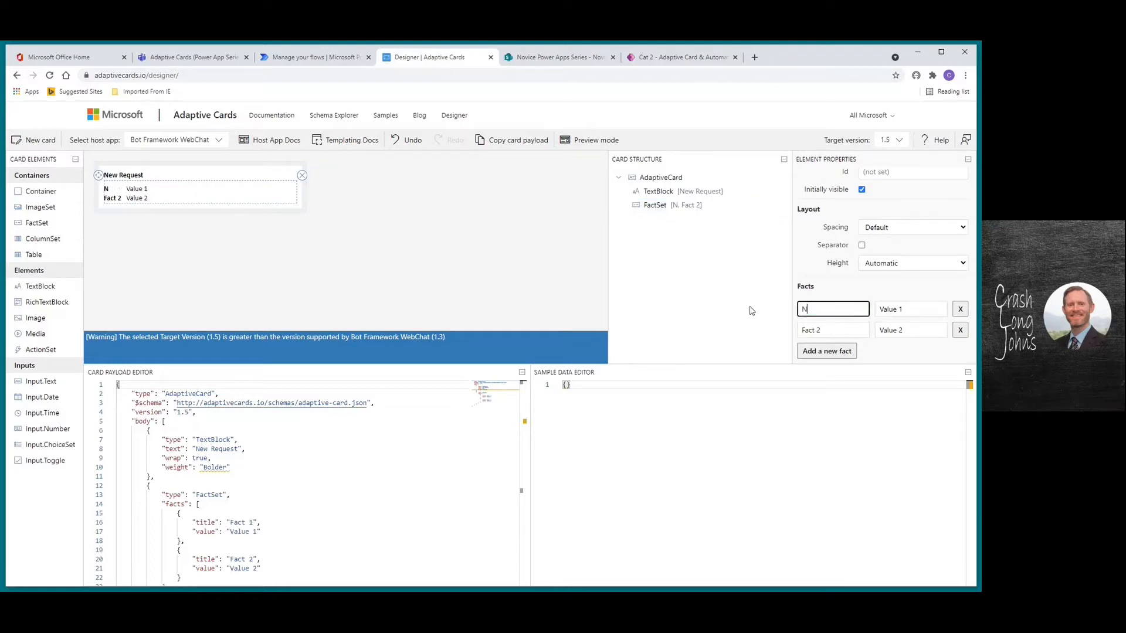
type("ew Reque")
key("BackSpace")
key("BackSpace")
key("BackSpace")
key("BackSpace")
key("BackSpace")
key("BackSpace")
key("BackSpace")
key("BackSpace")
key("BackSpace")
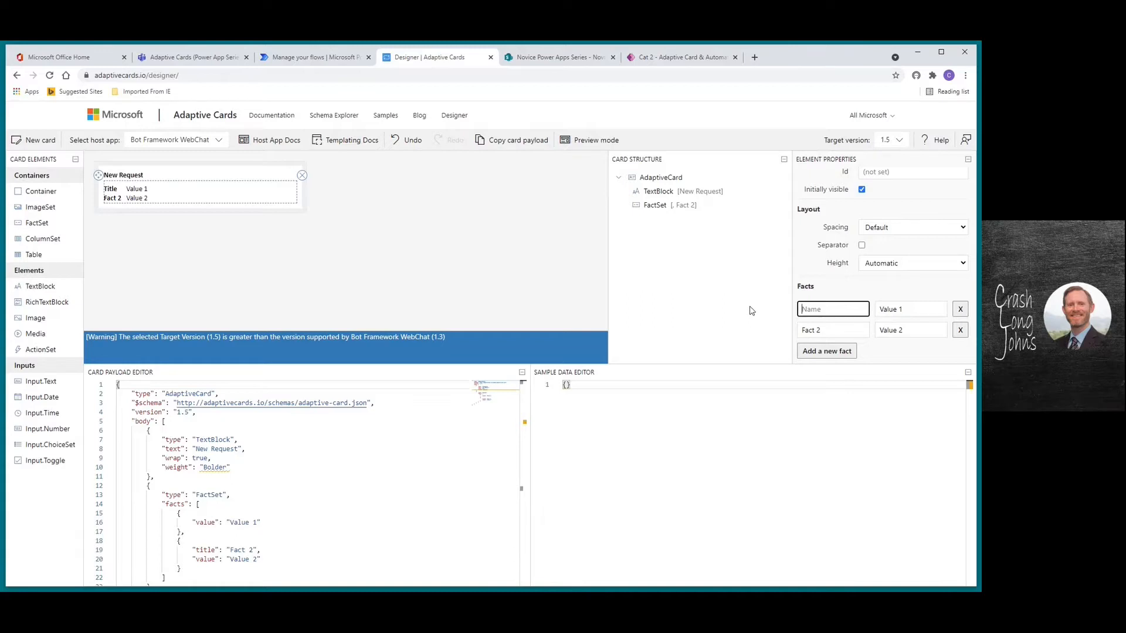
type("Title")
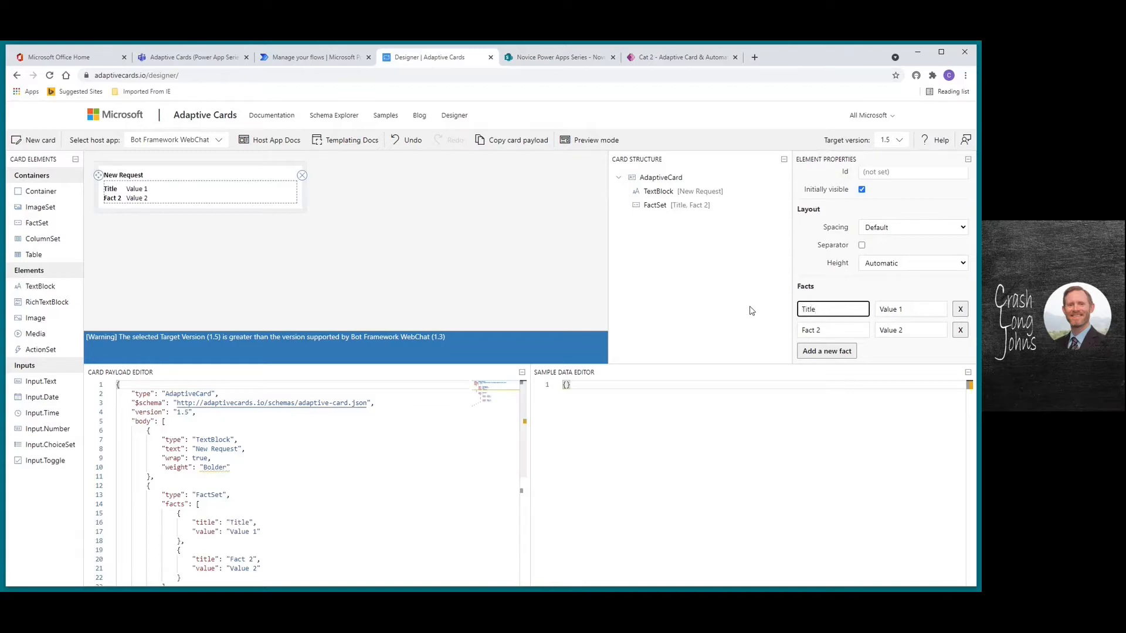
key("Tab")
type("X")
key("Tab")
key("Tab")
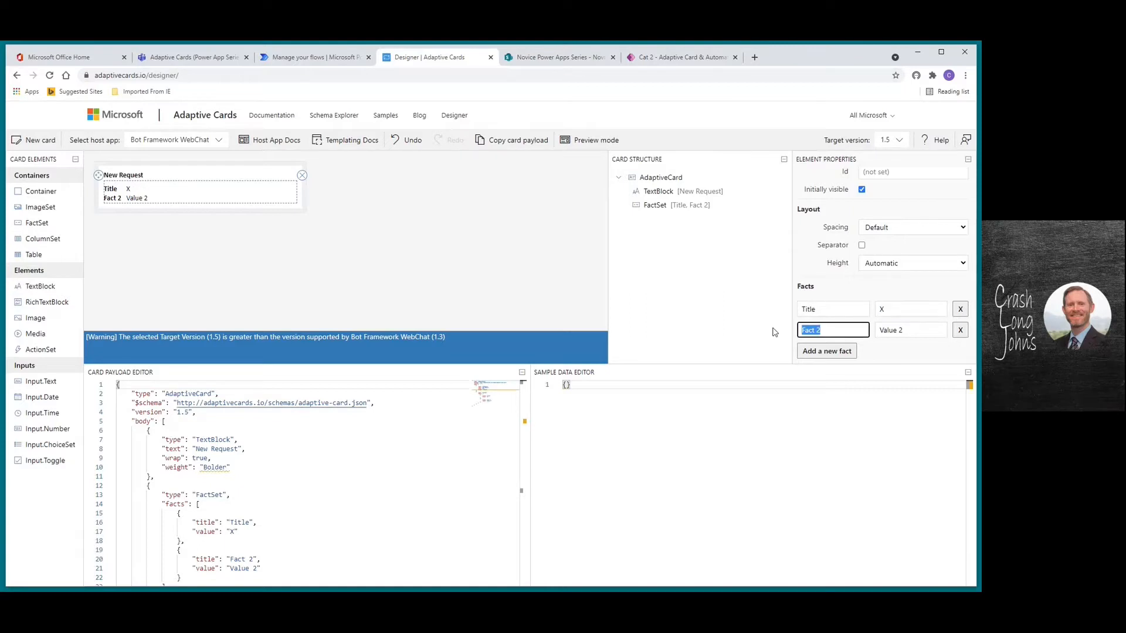
type("Description")
key("Tab")
key("BackSpace")
Add a TextBlock reading 'X' below the fact set
left_click_drag(55, 292, 149, 219)
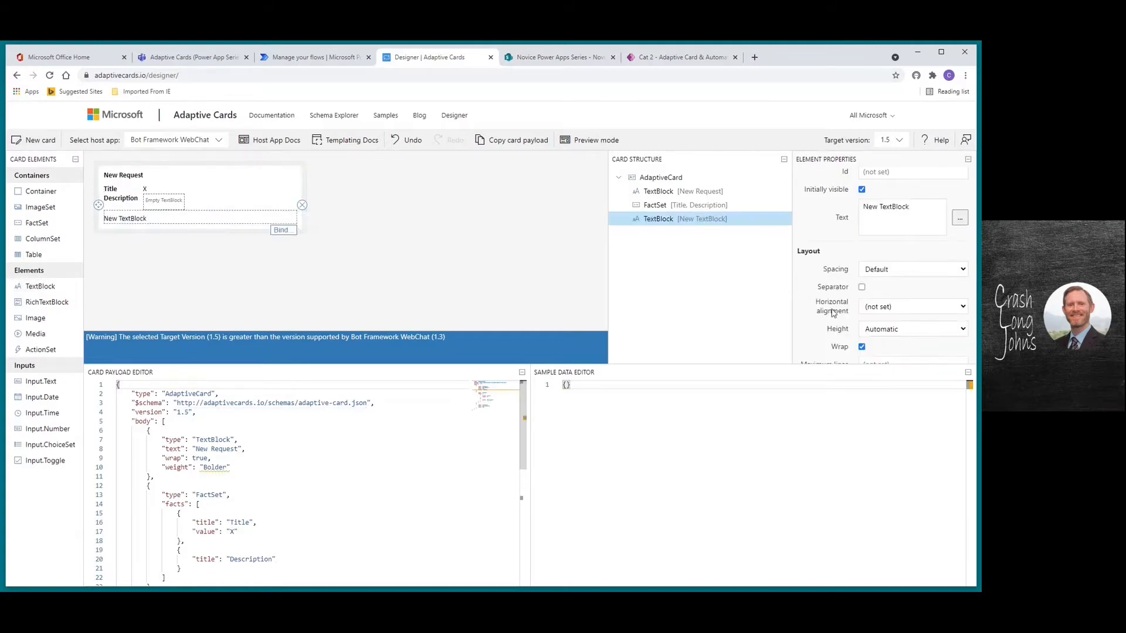
triple_click(911, 212)
type("X")
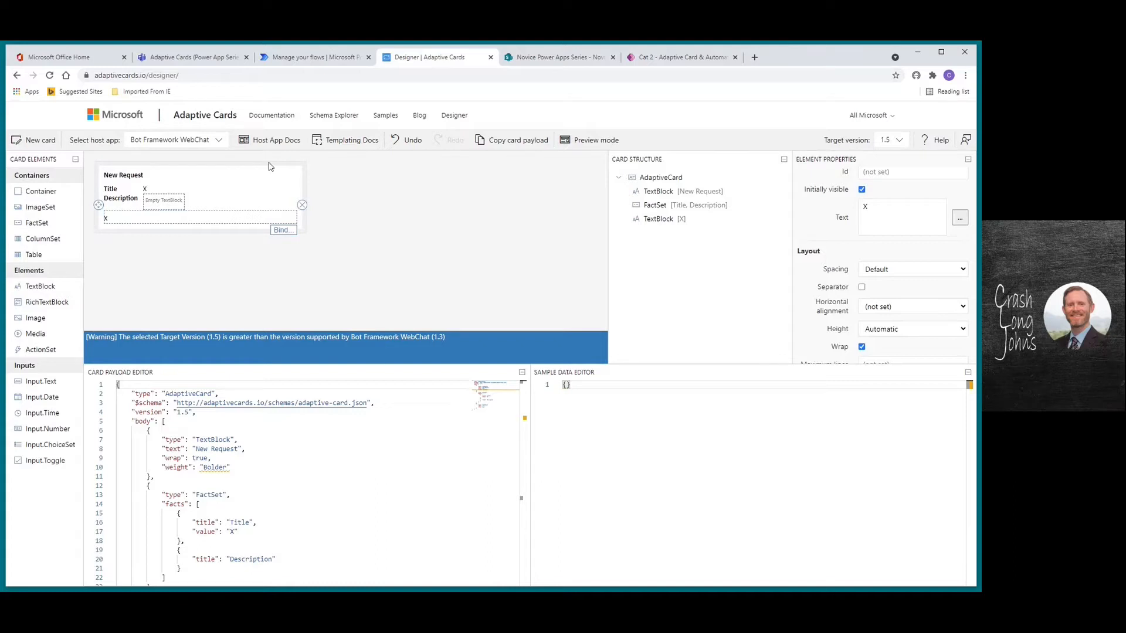
Preview the card as Microsoft Teams - Light and change the payload version to 1.3
left_click(194, 141)
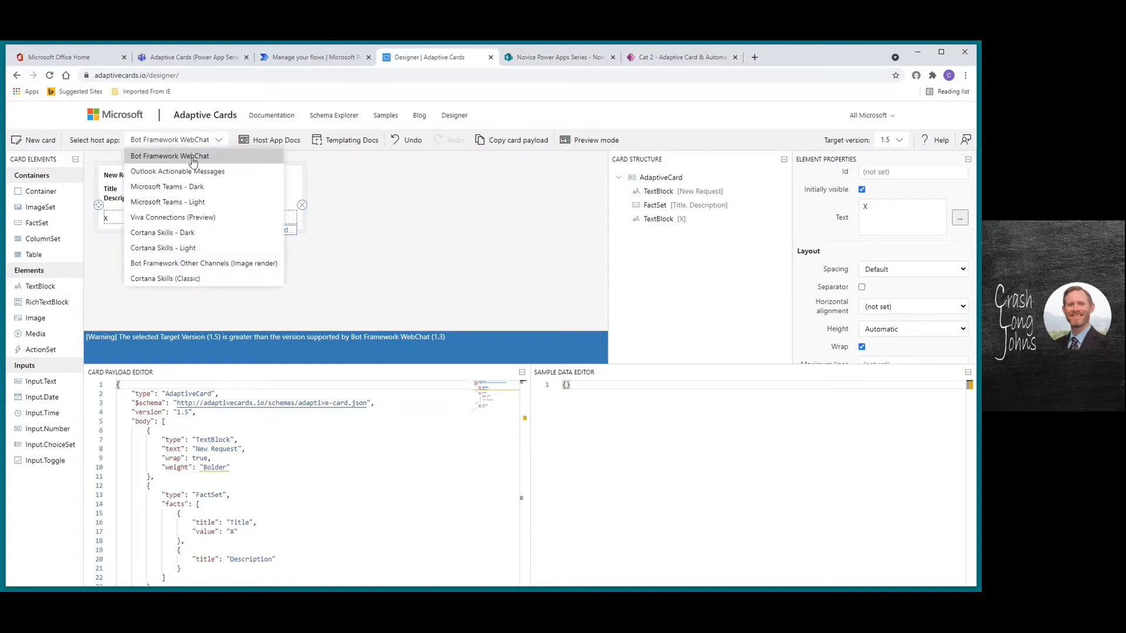
left_click(180, 203)
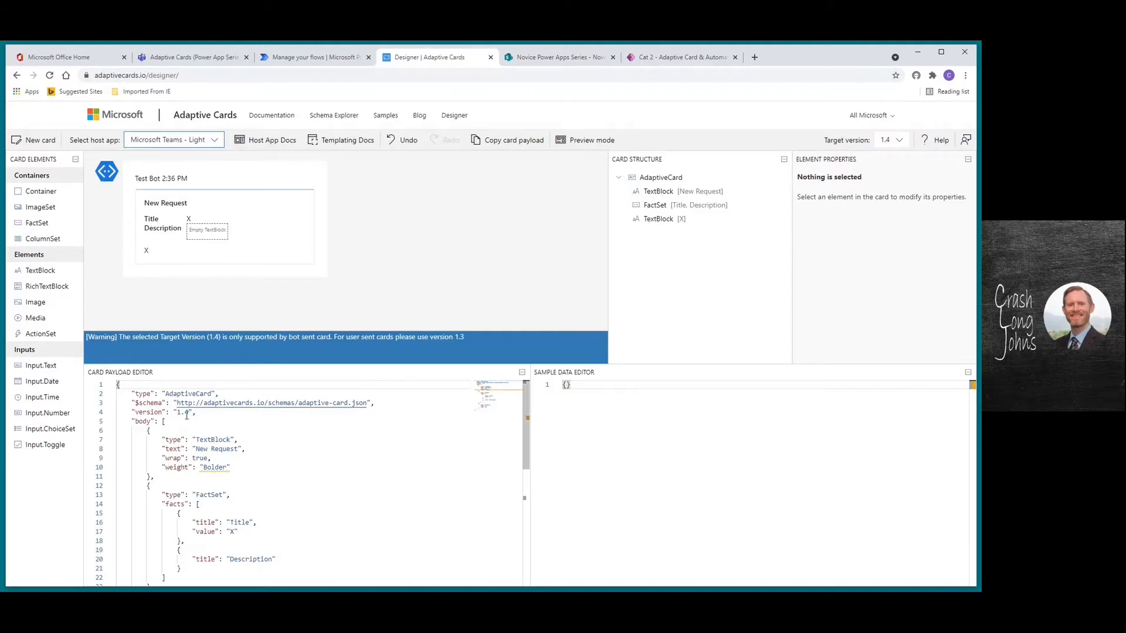
left_click(185, 415)
key("BackSpace")
type("3")
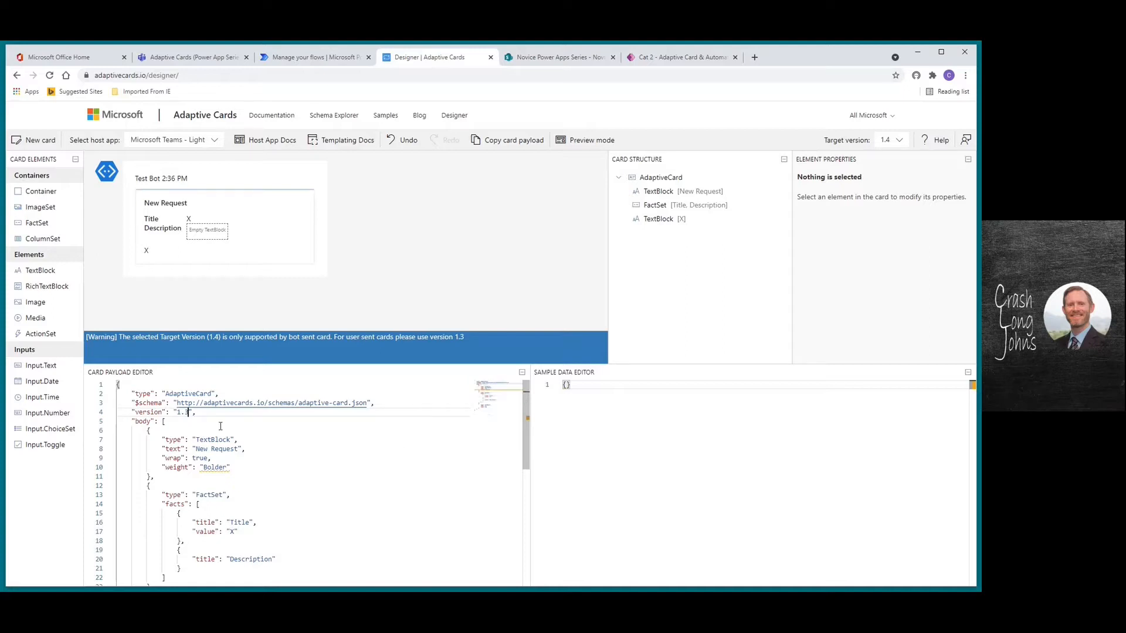
Select the card's JSON in the Card Payload Editor for use in the flow
left_click_drag(526, 454, 525, 535)
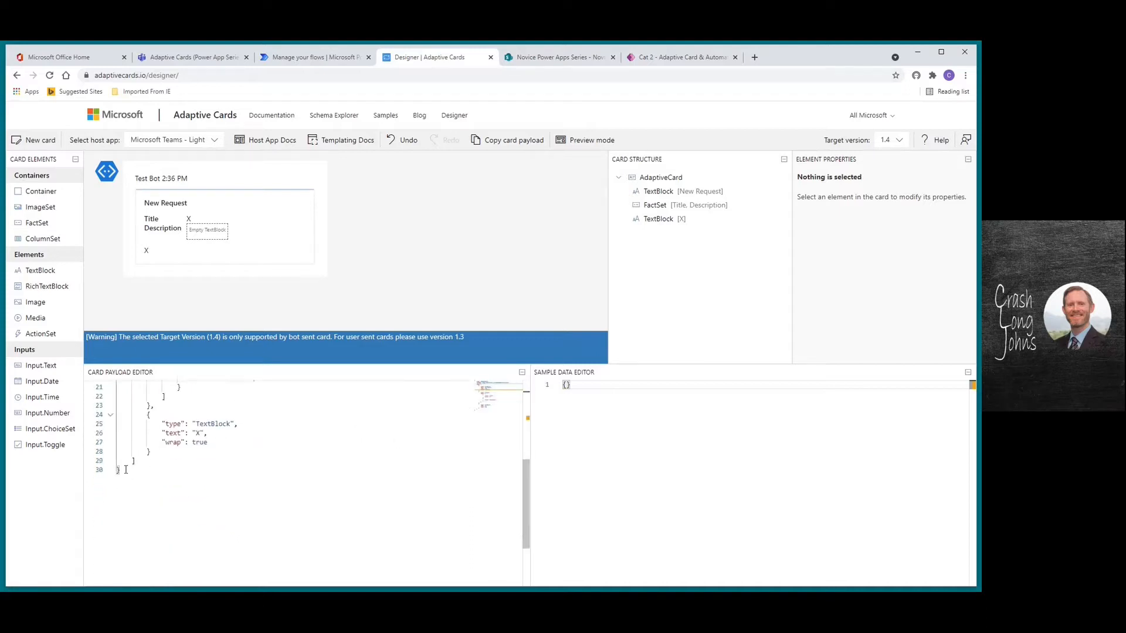
left_click_drag(120, 476, 116, 376)
key("ctrl+c")
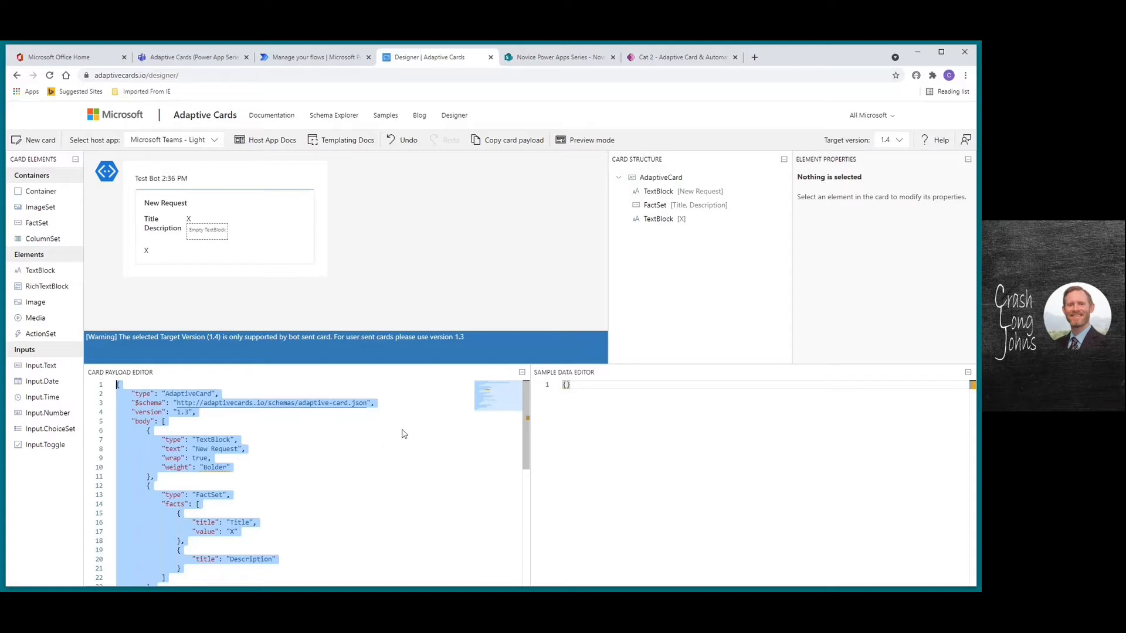
left_click(314, 57)
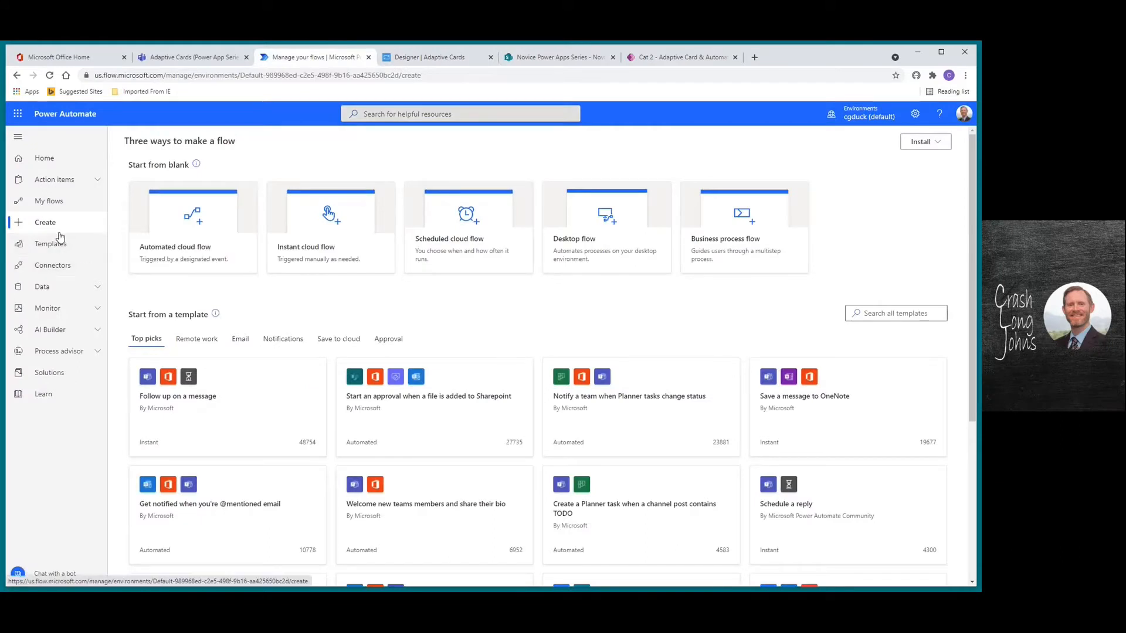
Create automated cloud flow 'Adaptive Card Spec Chars' with the SharePoint 'When an item is created' trigger
left_click(187, 251)
left_click(565, 252)
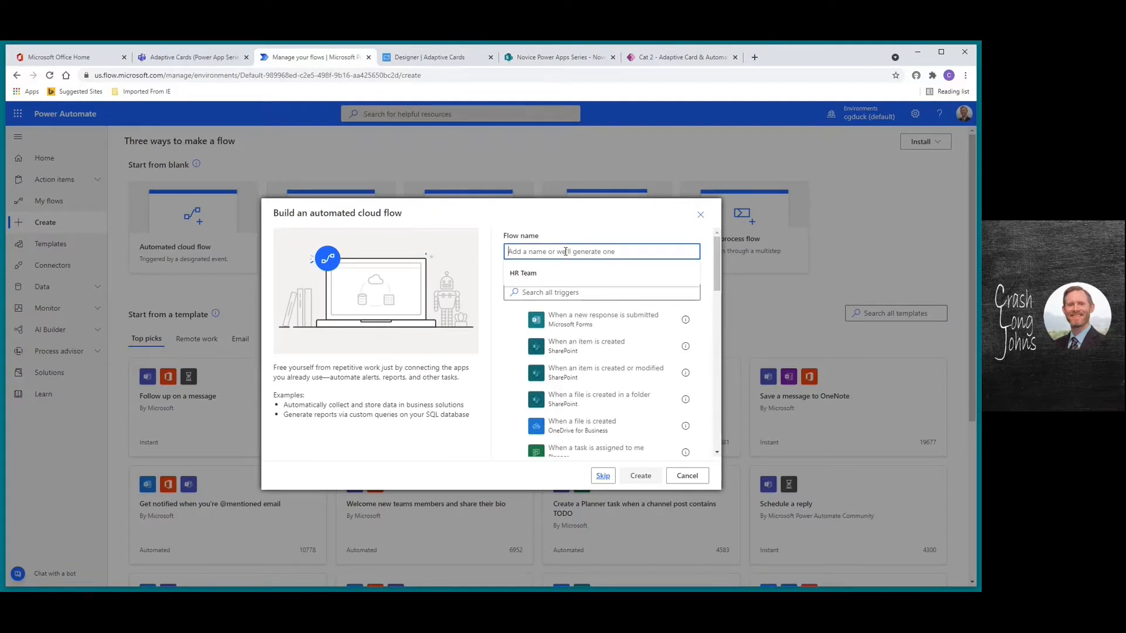
type("Ad")
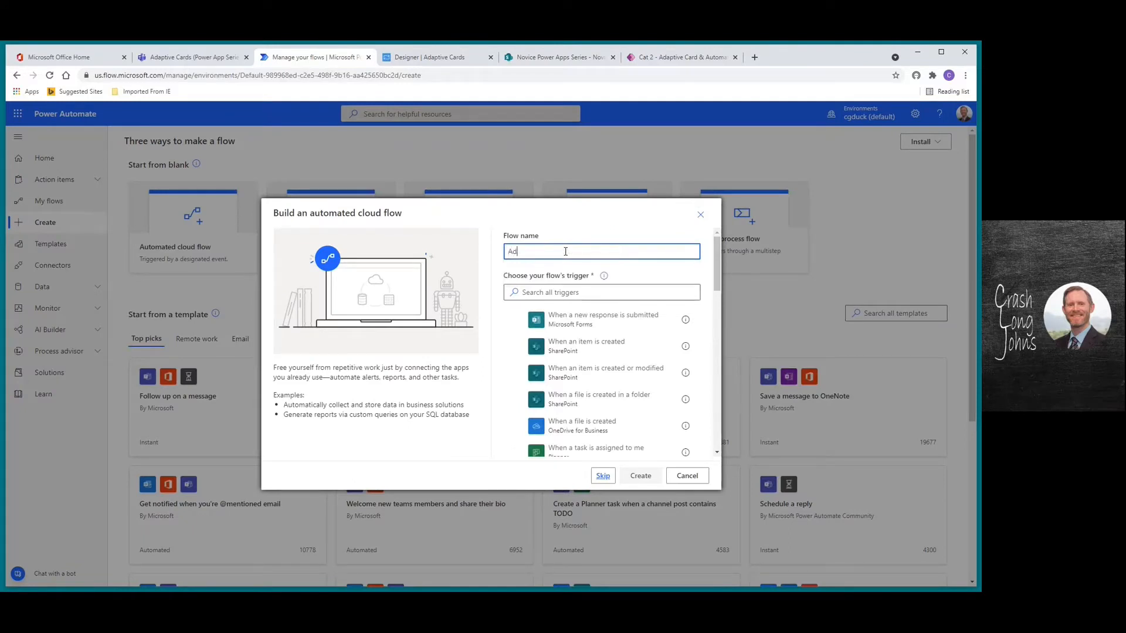
type("aptive Card Sep")
key("BackSpace")
type("Chars")
left_click(577, 351)
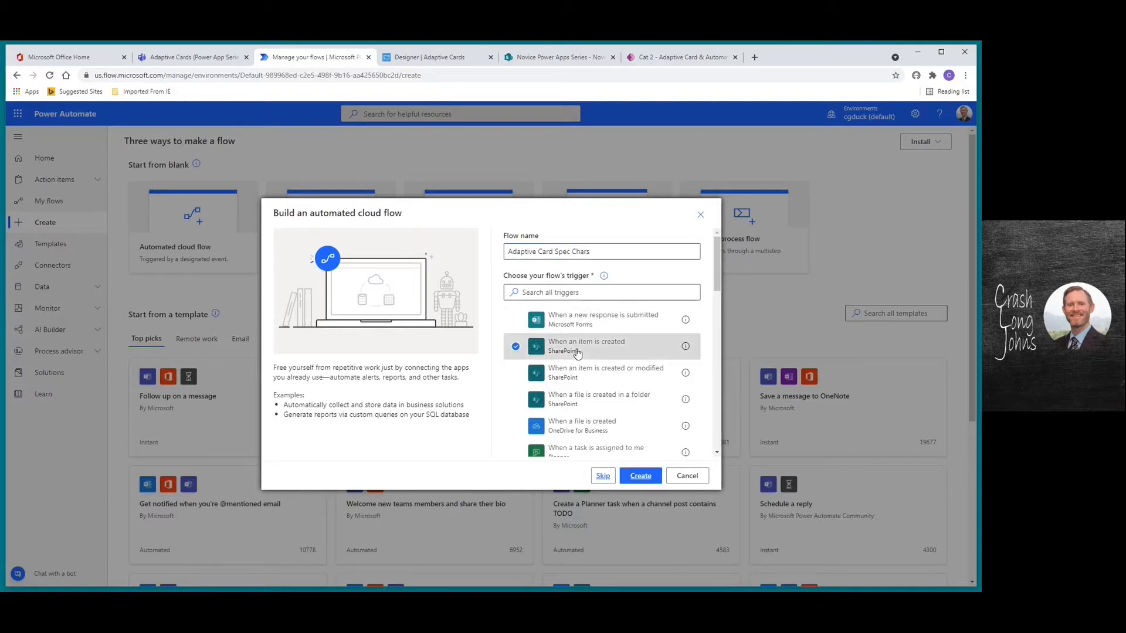
left_click(641, 476)
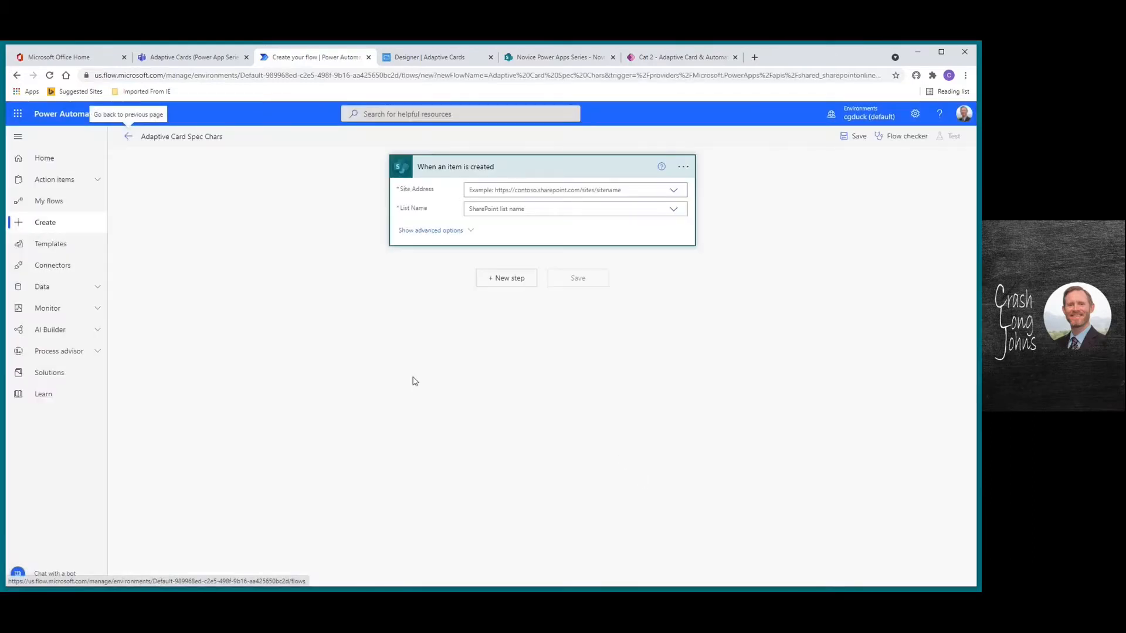
Set the trigger's site to Novice Power Apps Series and list to Novice Power Apps Data, then add a step
left_click(674, 191)
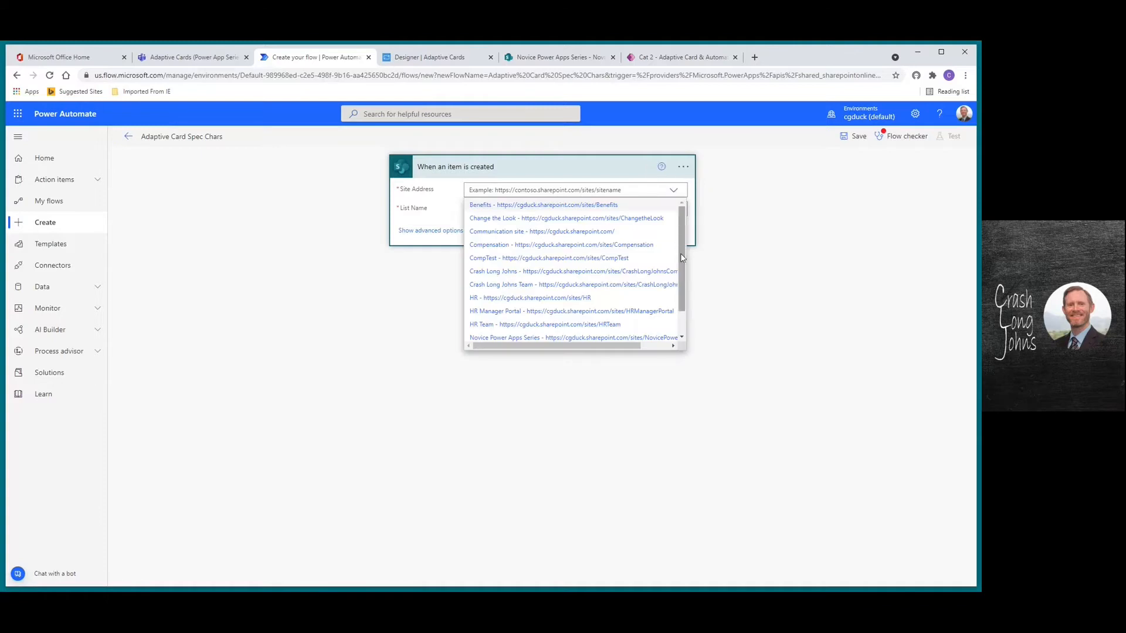
left_click_drag(682, 258, 682, 319)
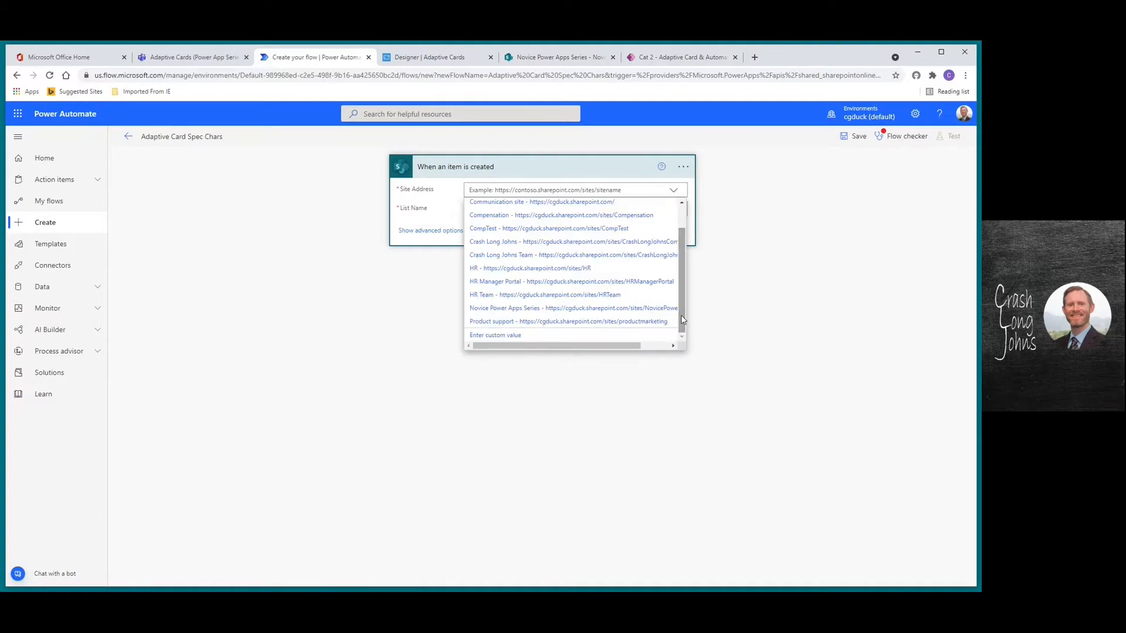
left_click(532, 310)
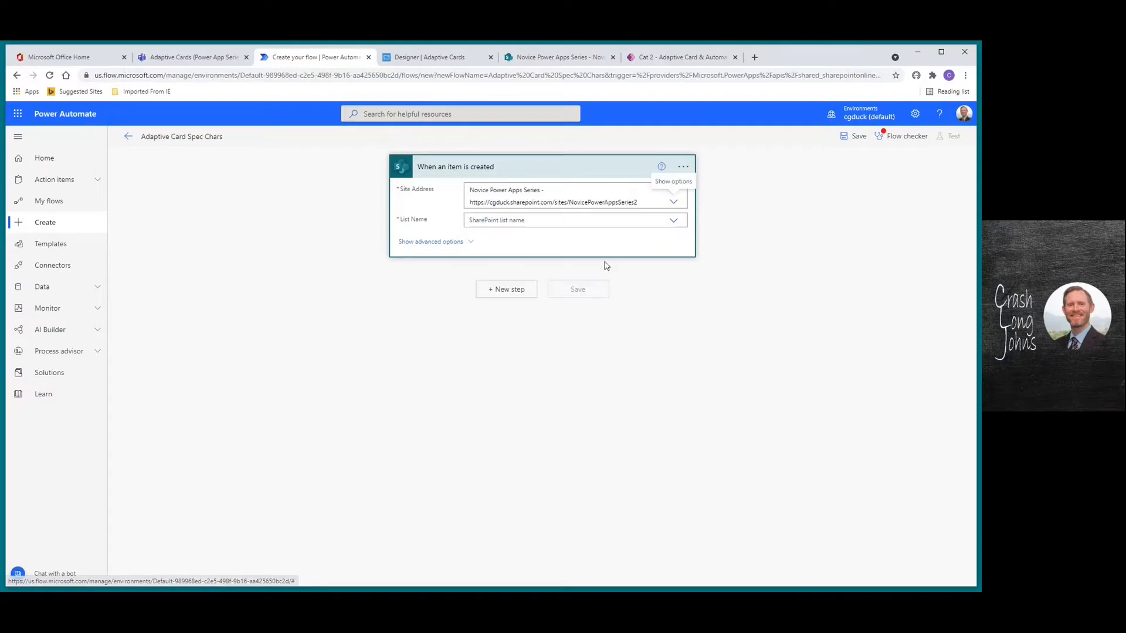
left_click(674, 223)
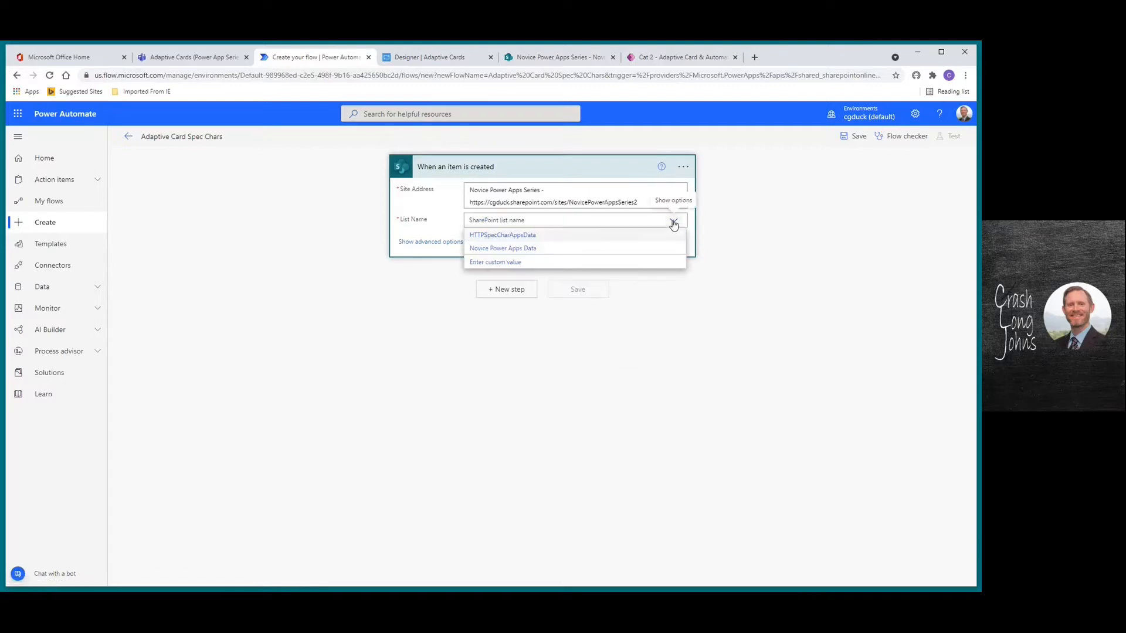
left_click(491, 249)
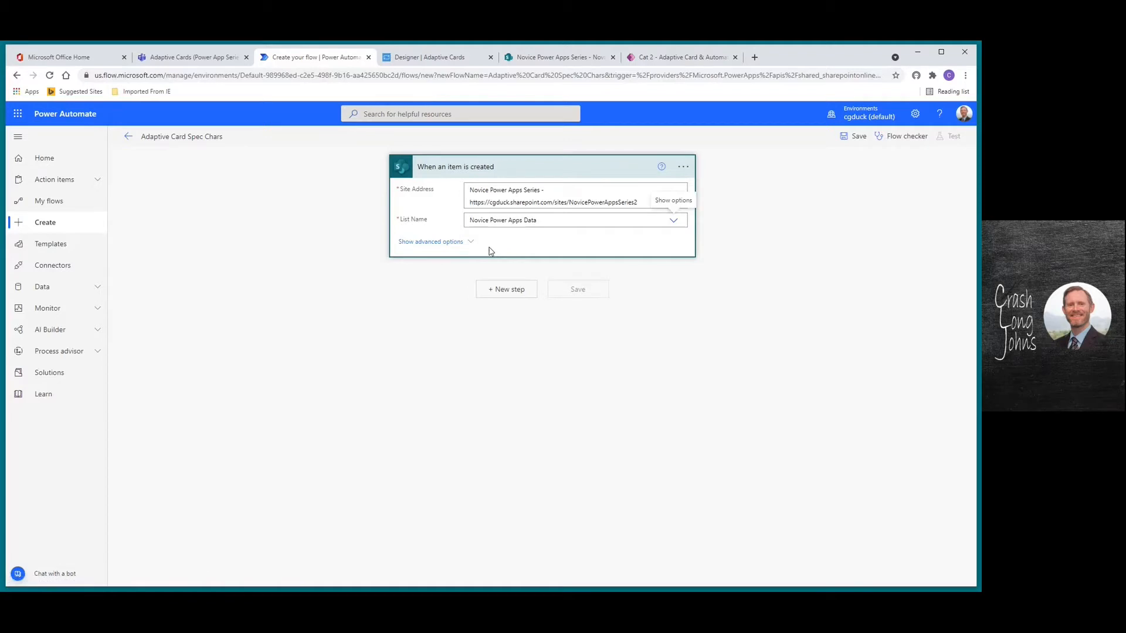
left_click(493, 290)
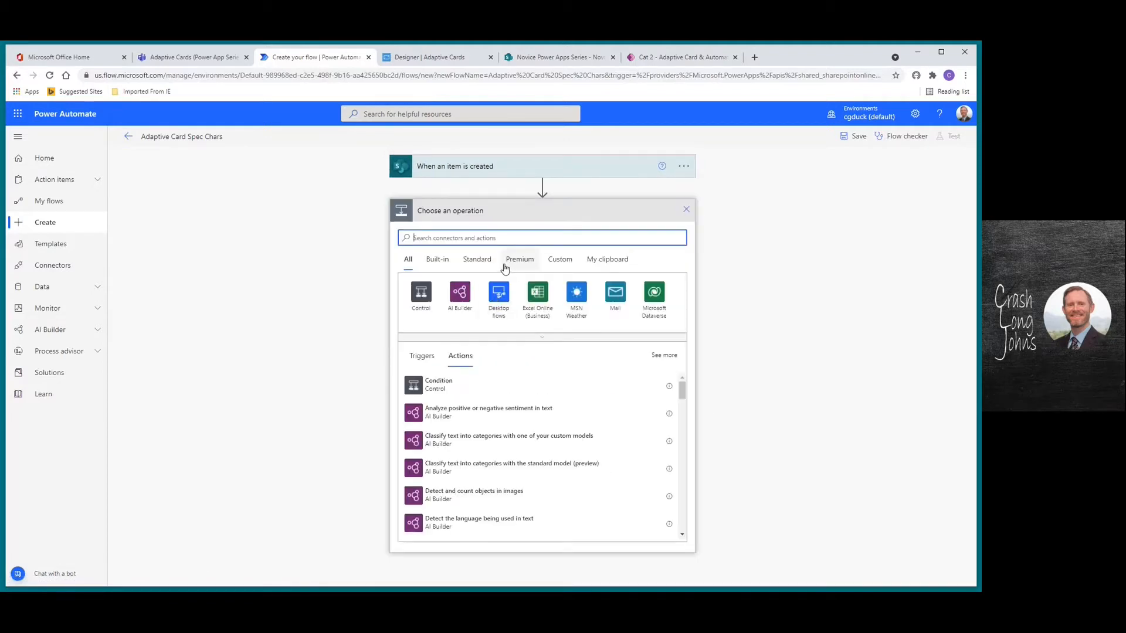
Add 'Post adaptive card in a chat or channel' as Flow bot to Power App Series' Adaptive Cards channel
type("adaptive card")
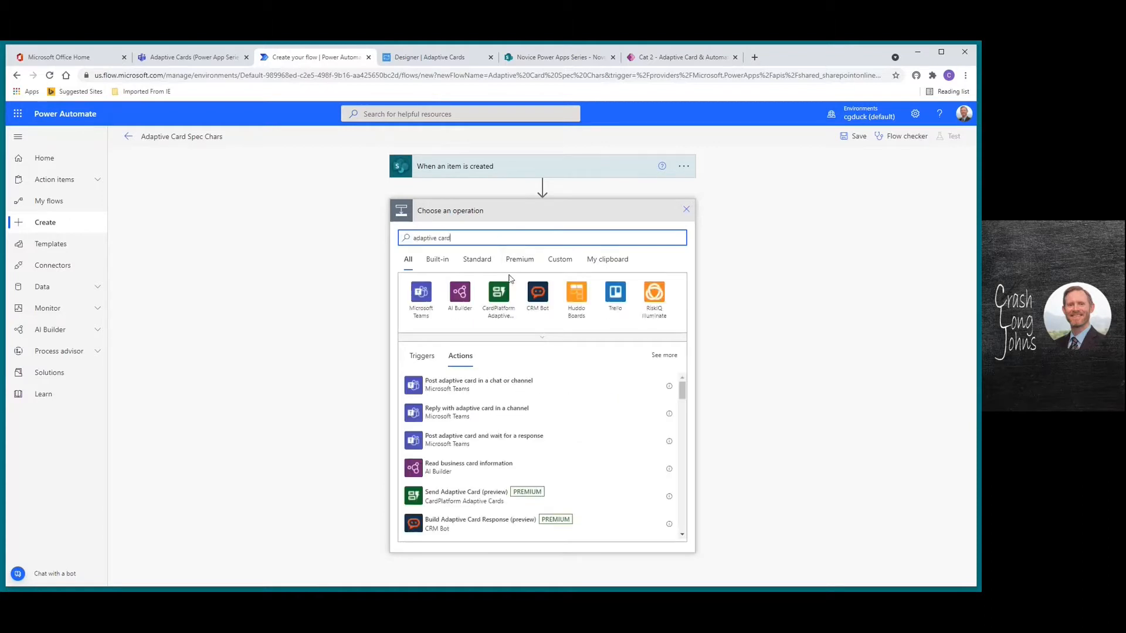
left_click(474, 391)
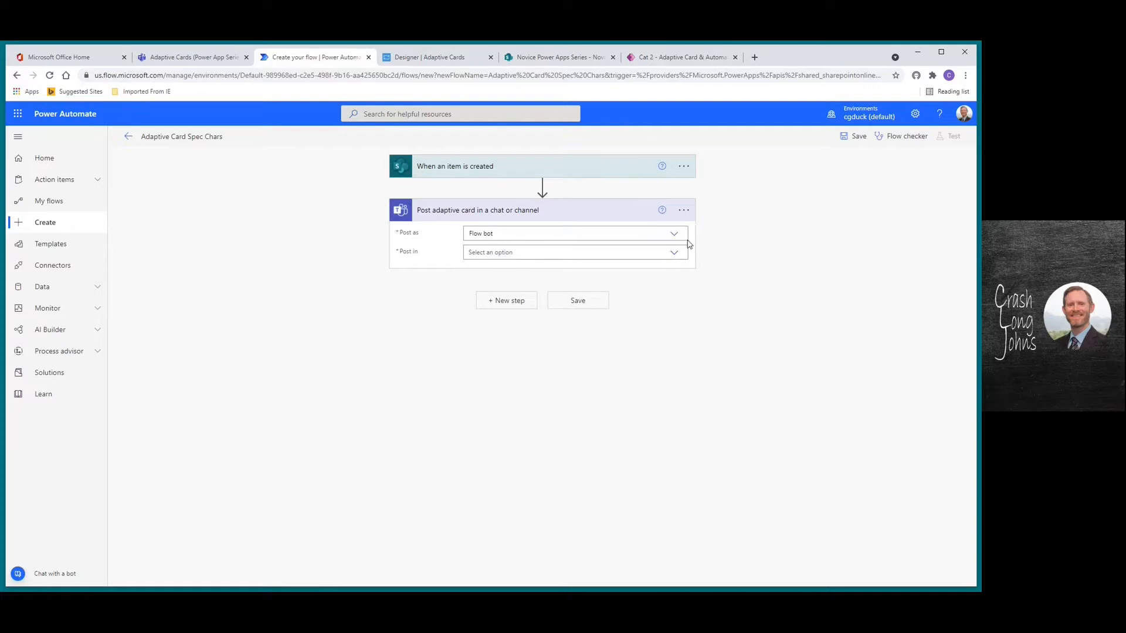
left_click(674, 253)
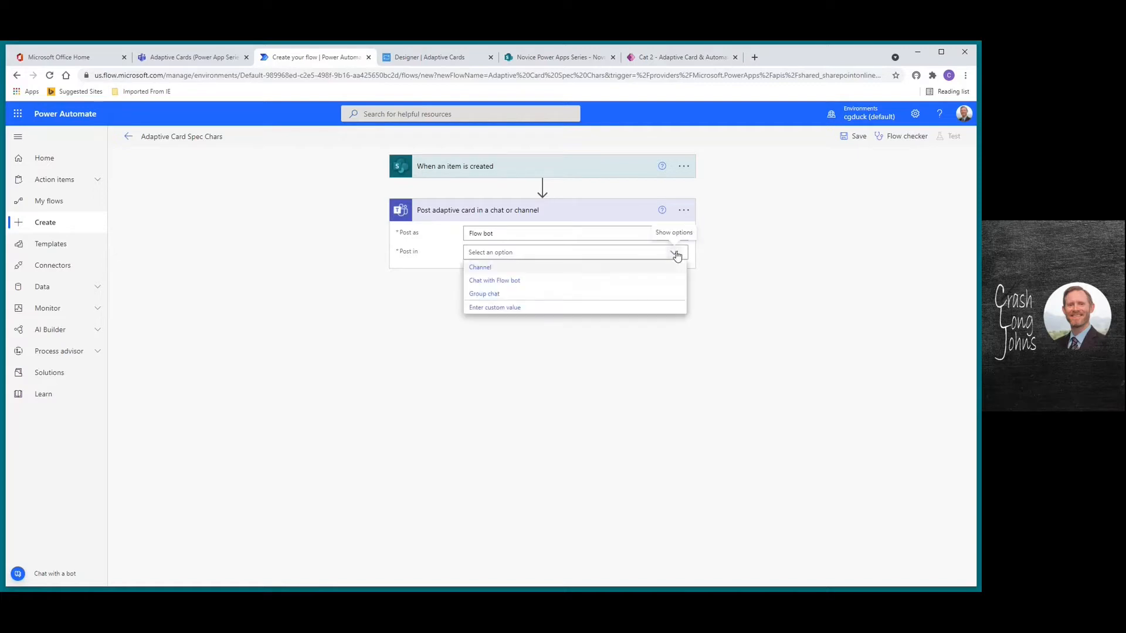
left_click(497, 269)
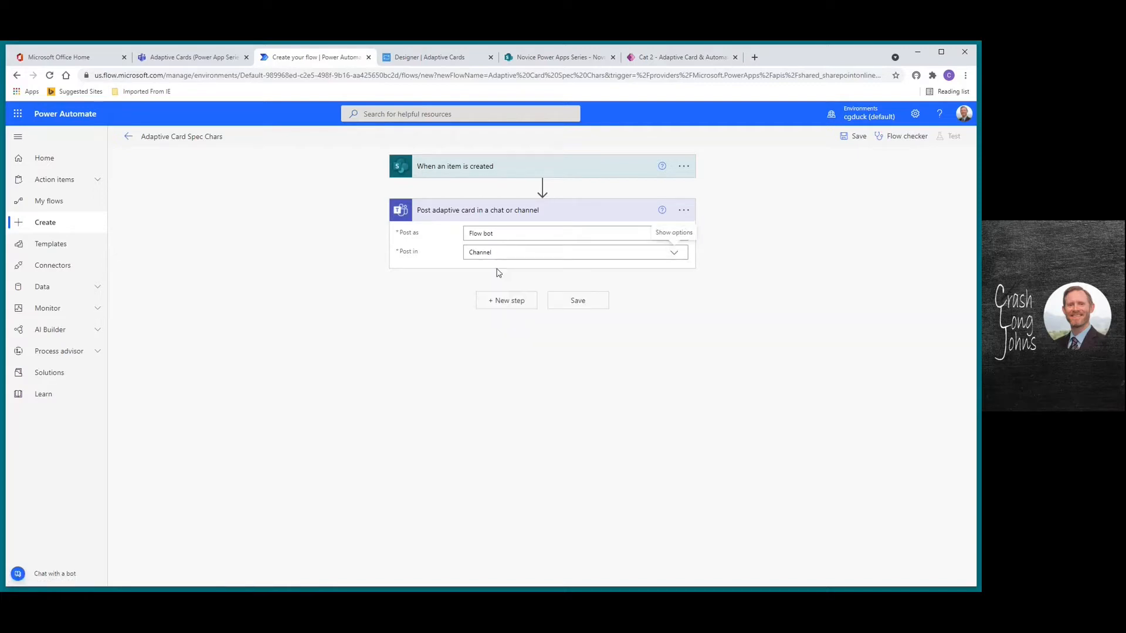
left_click(674, 272)
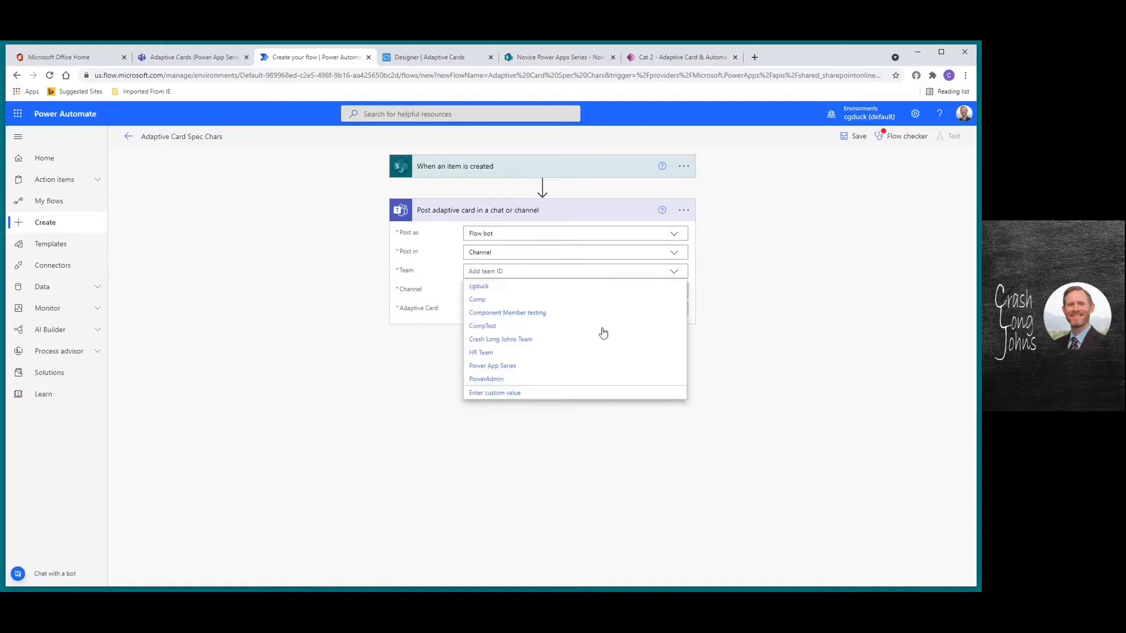
left_click(519, 367)
left_click(676, 292)
left_click(497, 309)
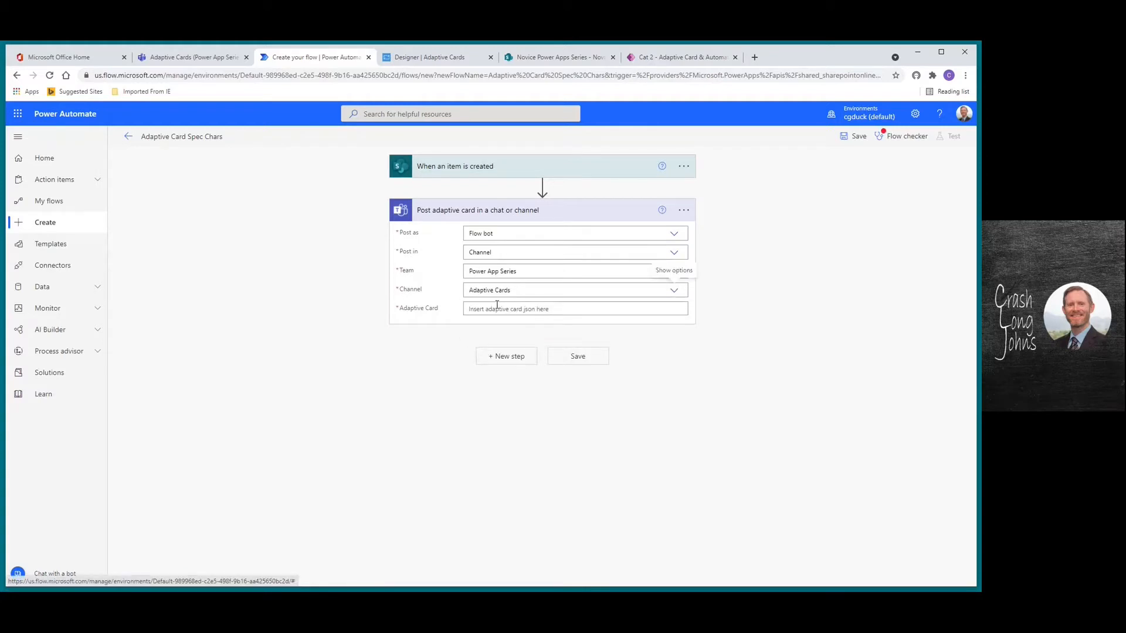
left_click(575, 309)
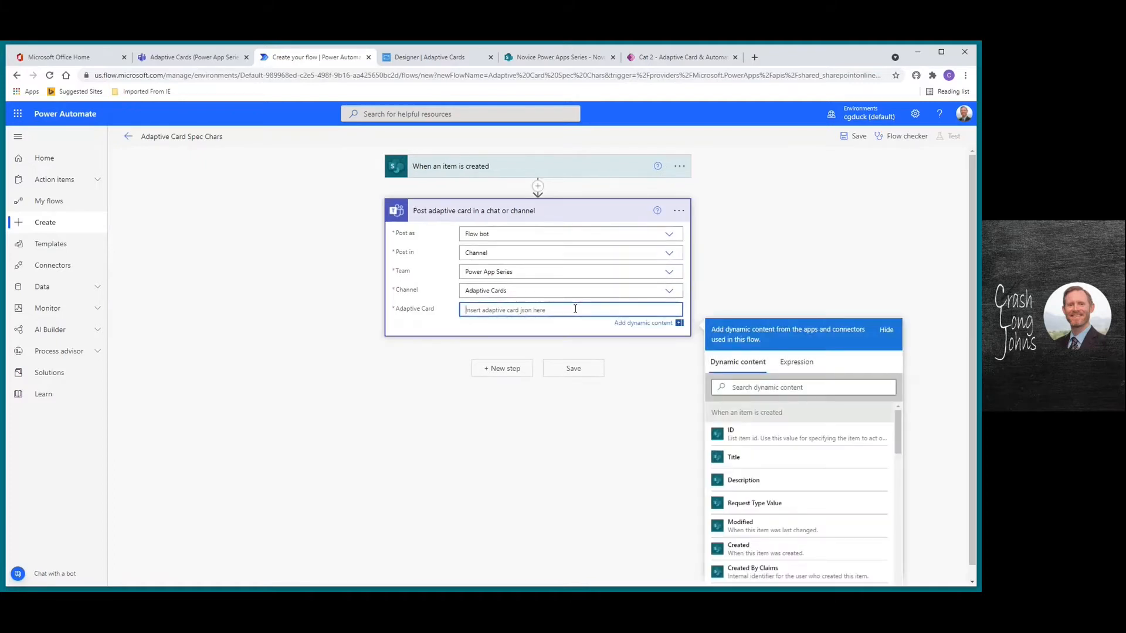
Paste the designed card JSON into the post adaptive card action's card field
key("ctrl+v")
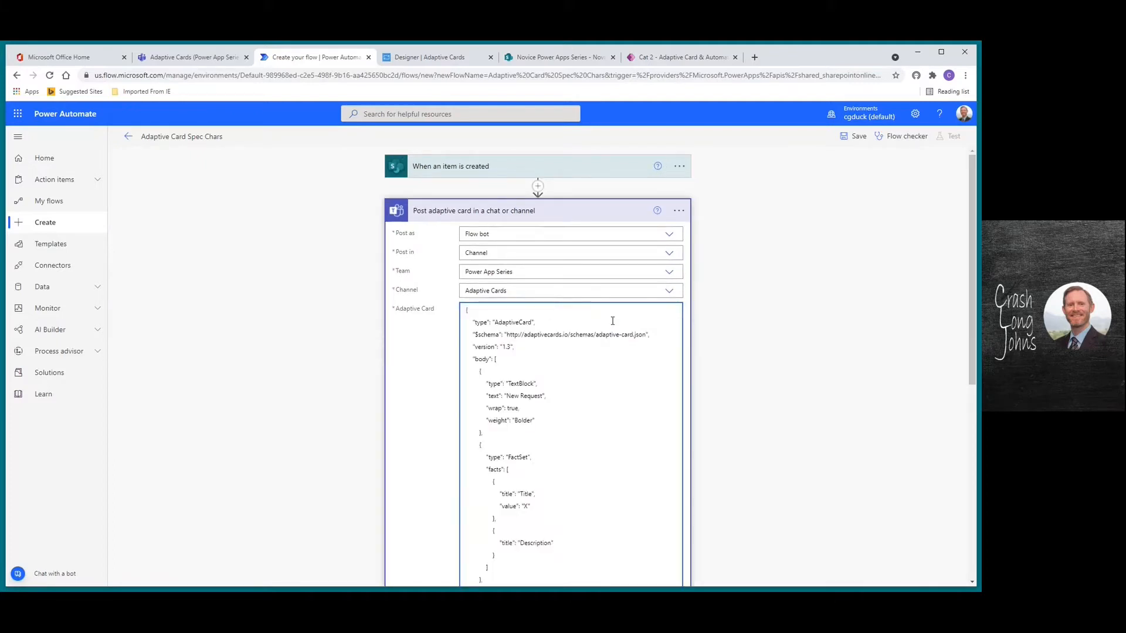
left_click_drag(972, 228, 969, 328)
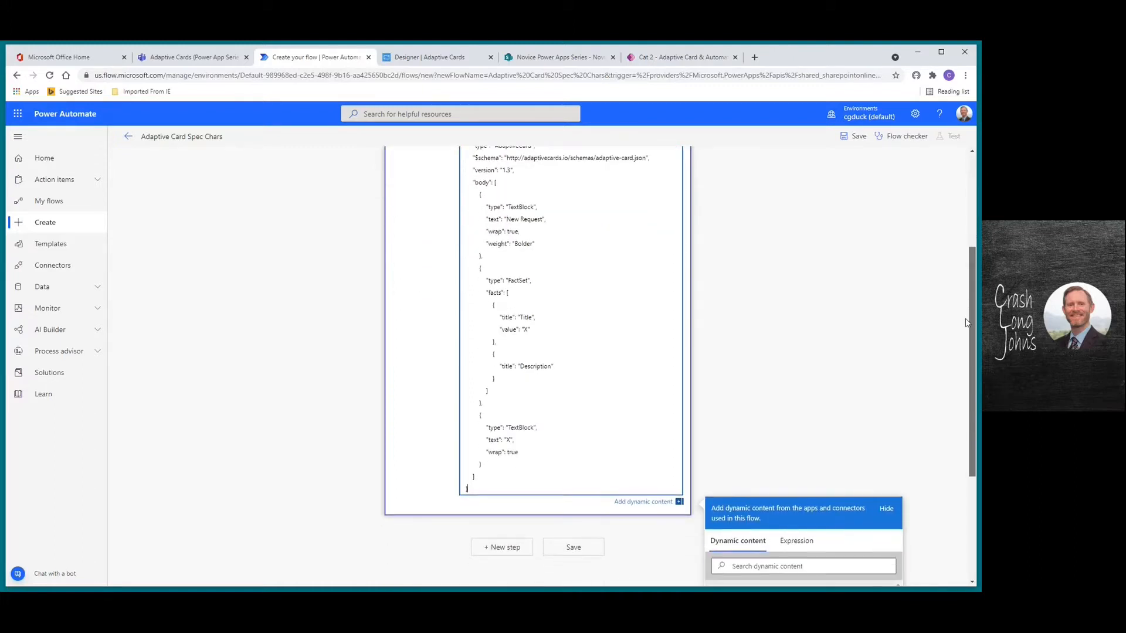
left_click(690, 219)
left_click(631, 212)
left_click(745, 339)
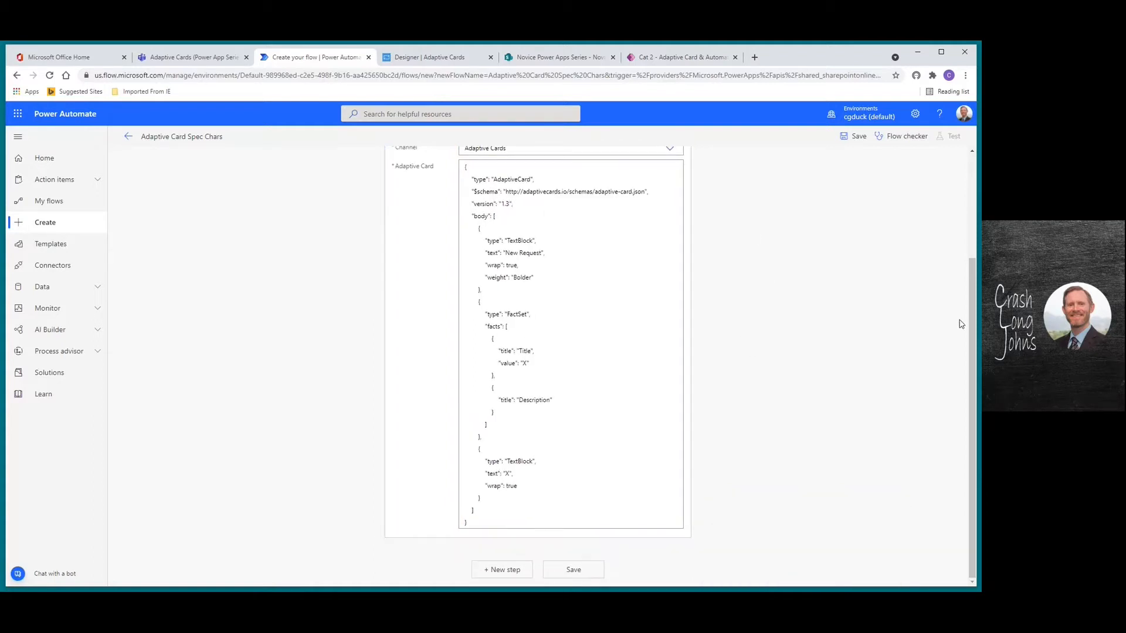
left_click_drag(973, 333, 970, 363)
left_click(634, 282)
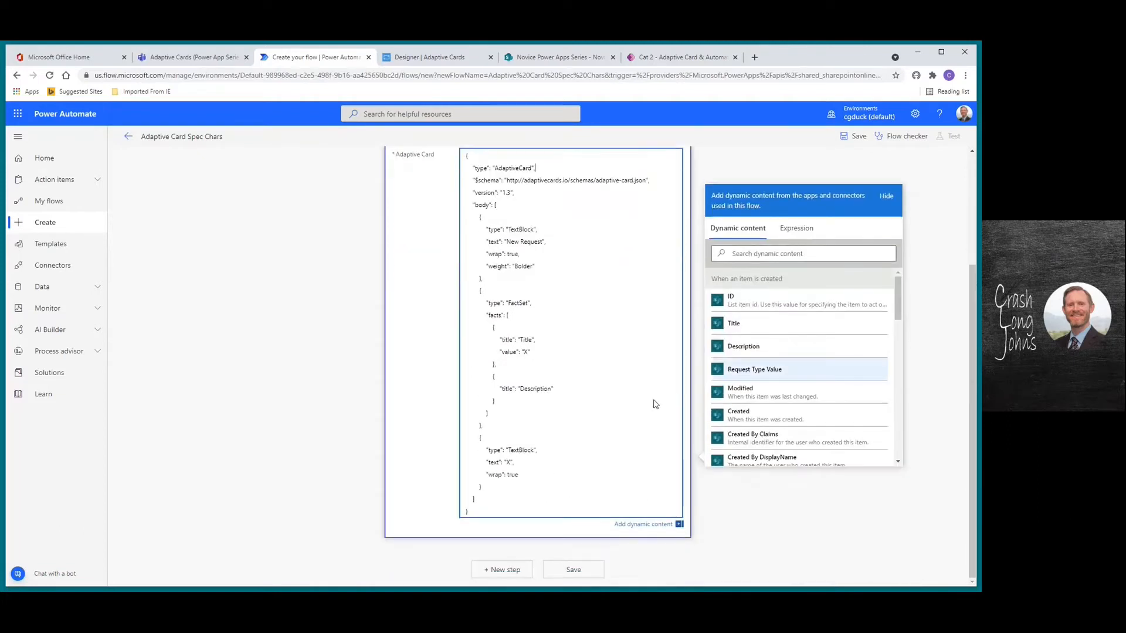
Replace the X placeholders with dynamic Title in the first fact and Description in the last text block
left_click(523, 352)
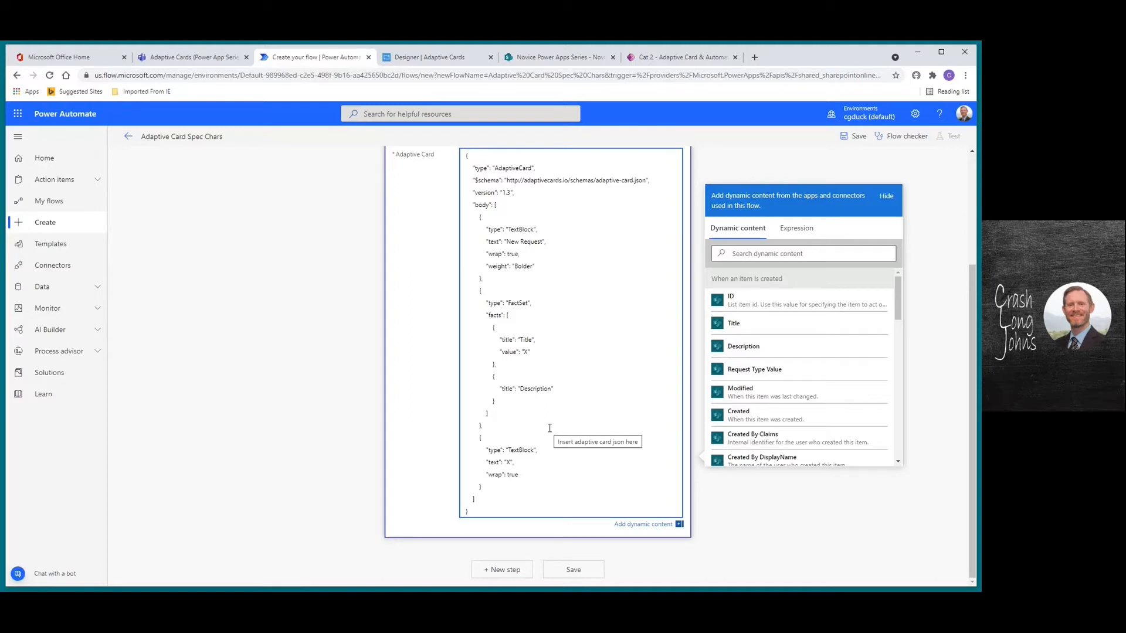
key("Delete")
left_click(735, 323)
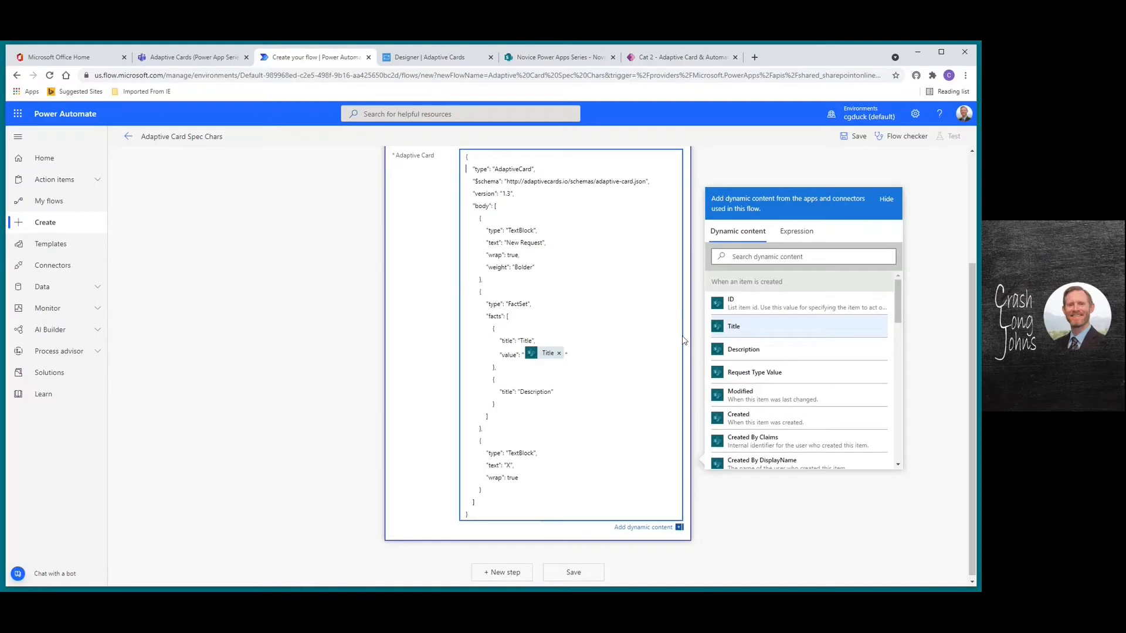
left_click(507, 466)
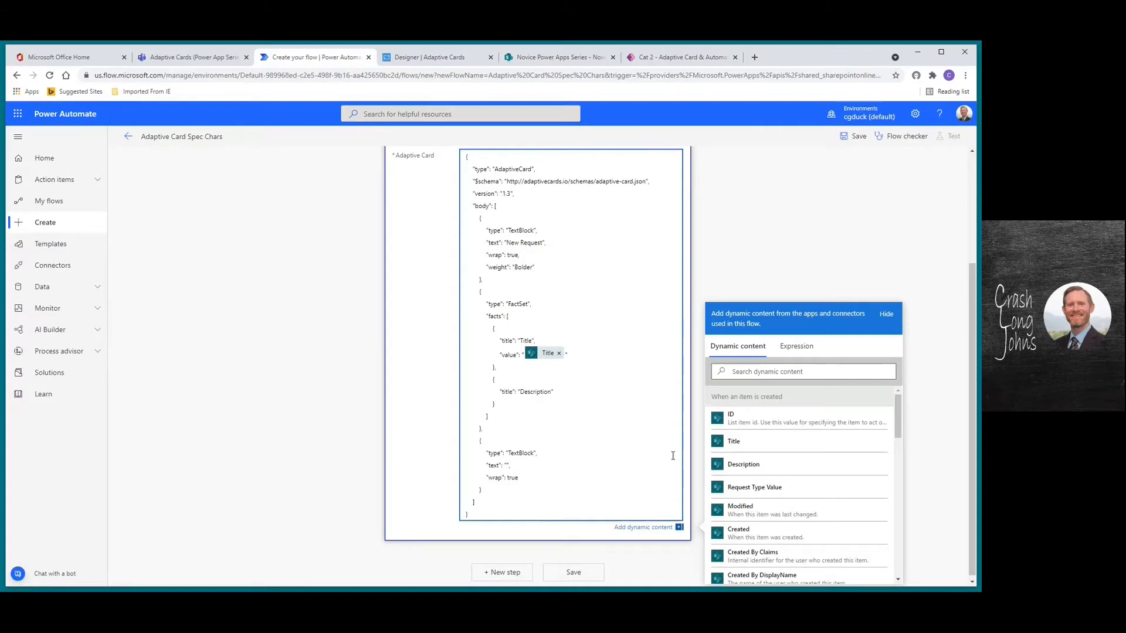
left_click(744, 465)
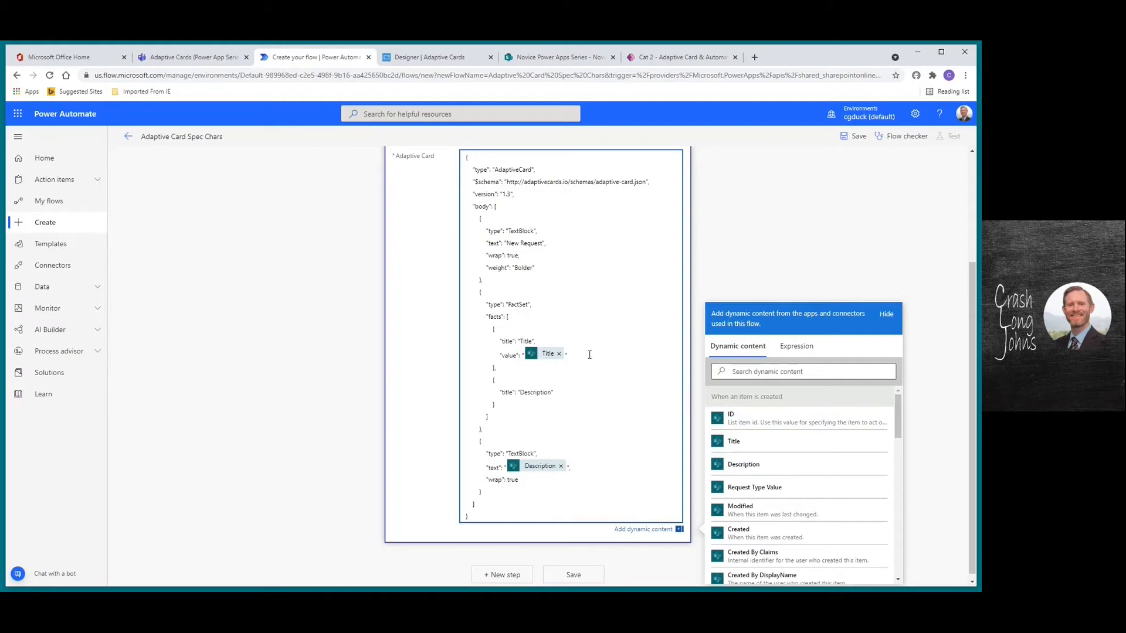
left_click_drag(977, 356, 970, 220)
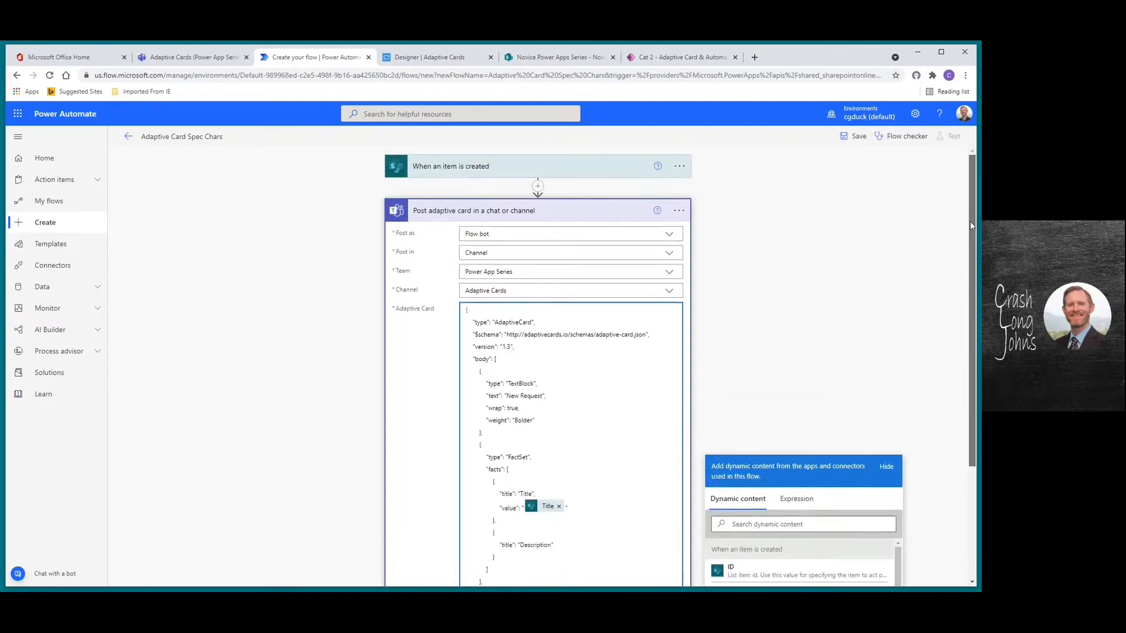
left_click(565, 212)
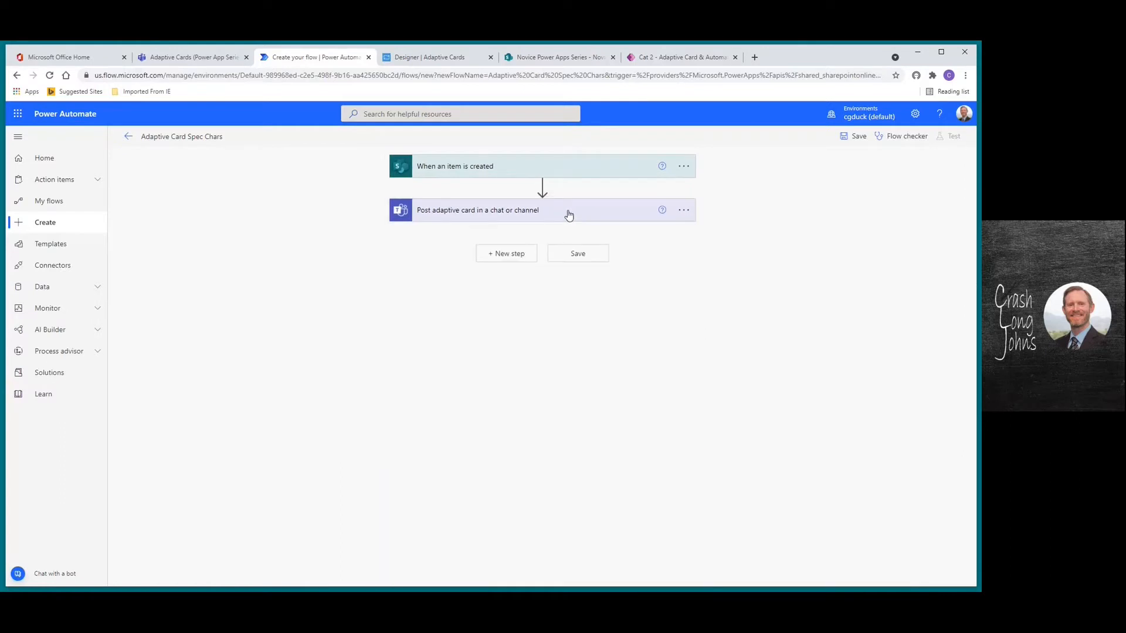
Save the Adaptive Card Spec Chars flow and return to its details page
left_click(856, 137)
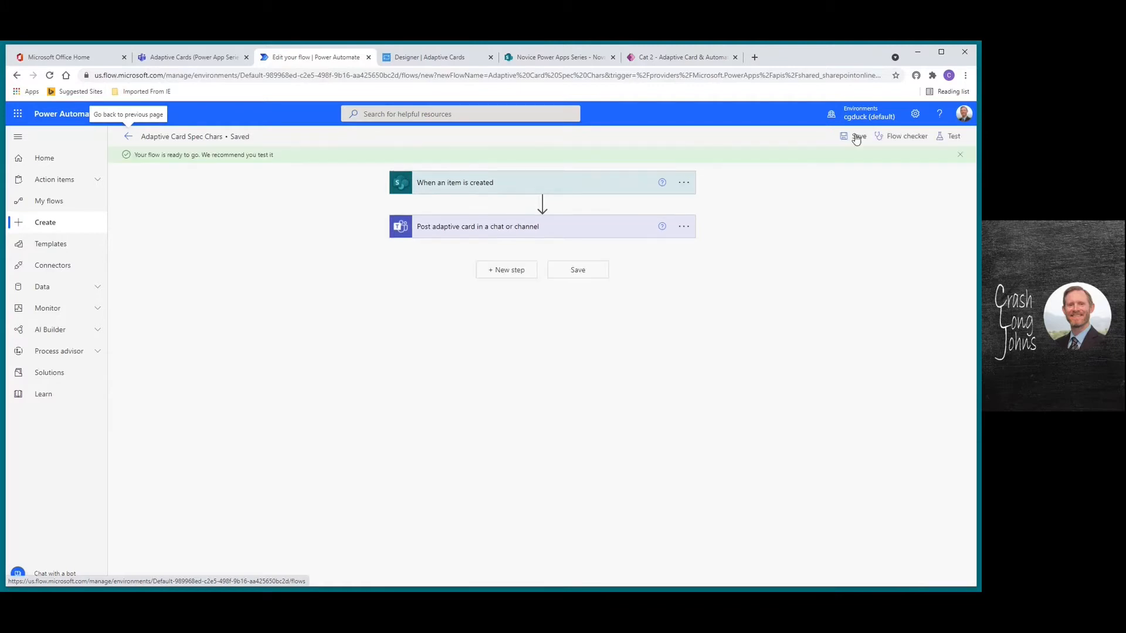
left_click(128, 137)
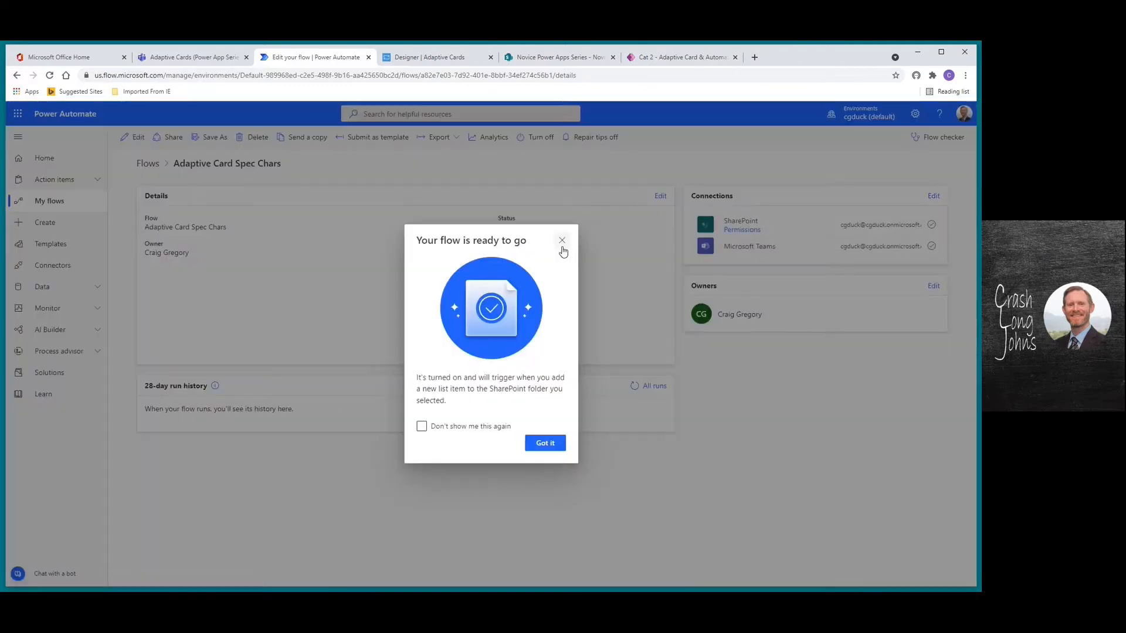
left_click(561, 242)
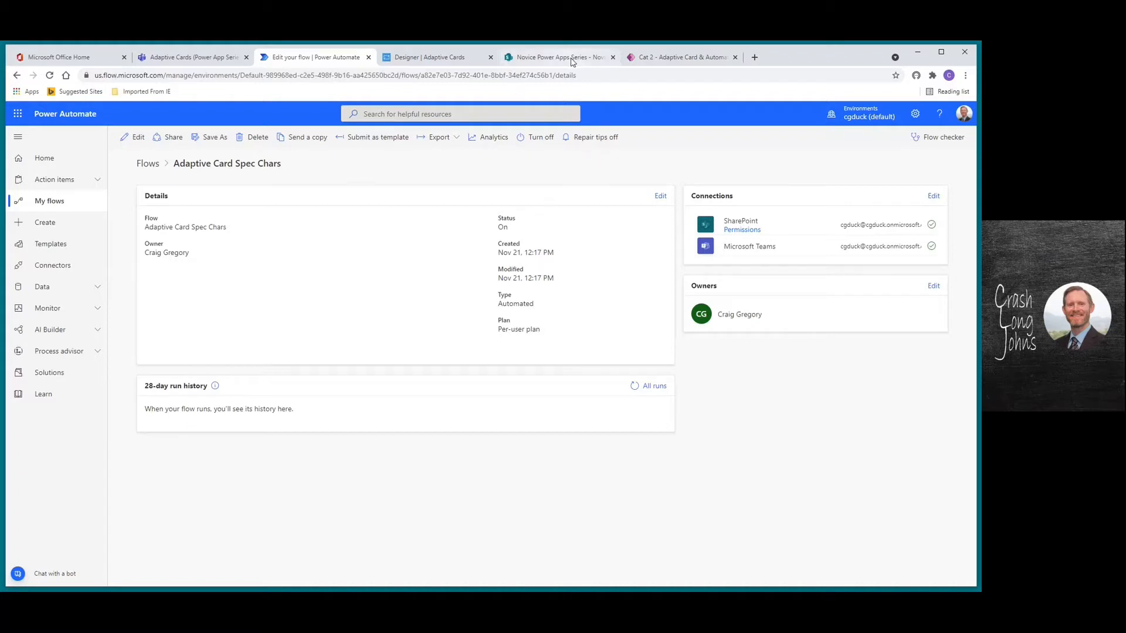
mouse_move(572, 62)
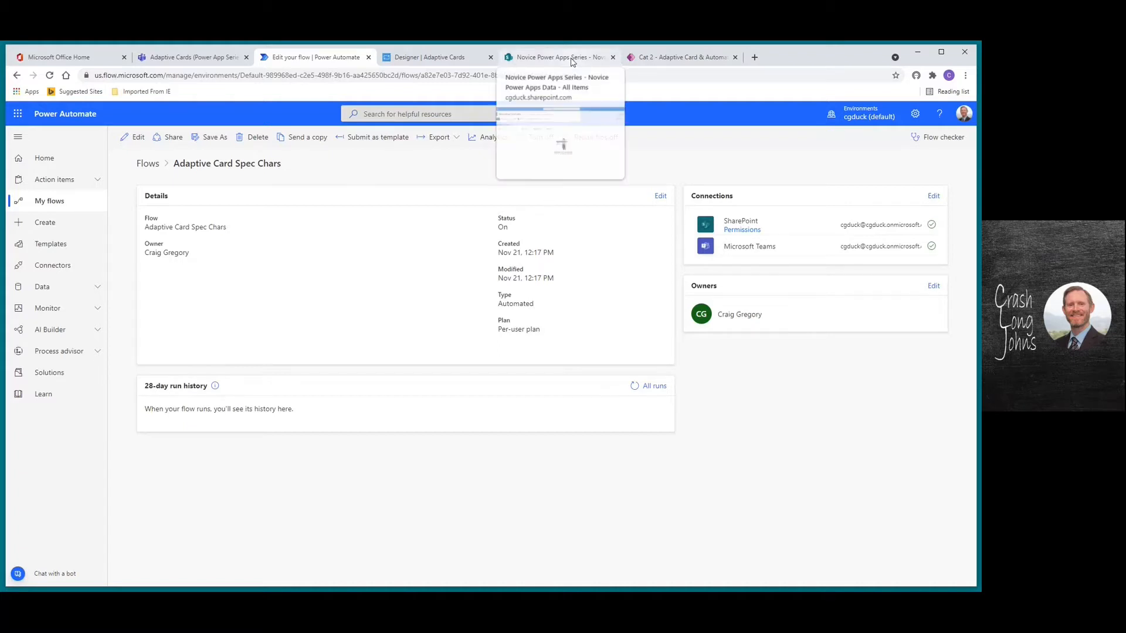
Start a manual test of the flow from the editor, then go to the Cat 2 app
left_click(666, 59)
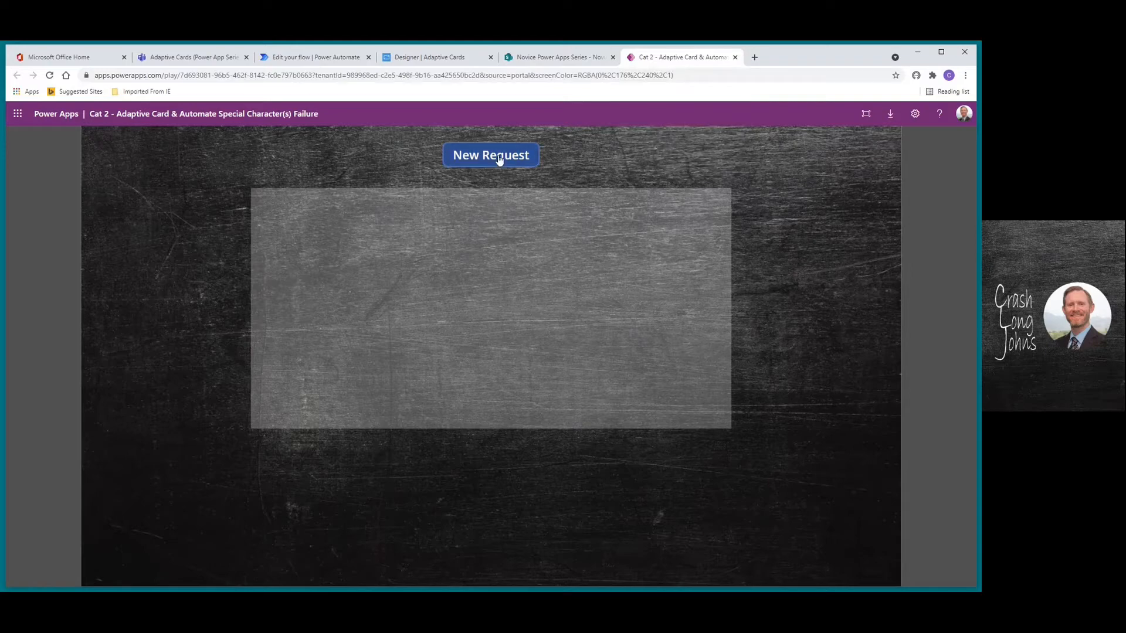
left_click(310, 56)
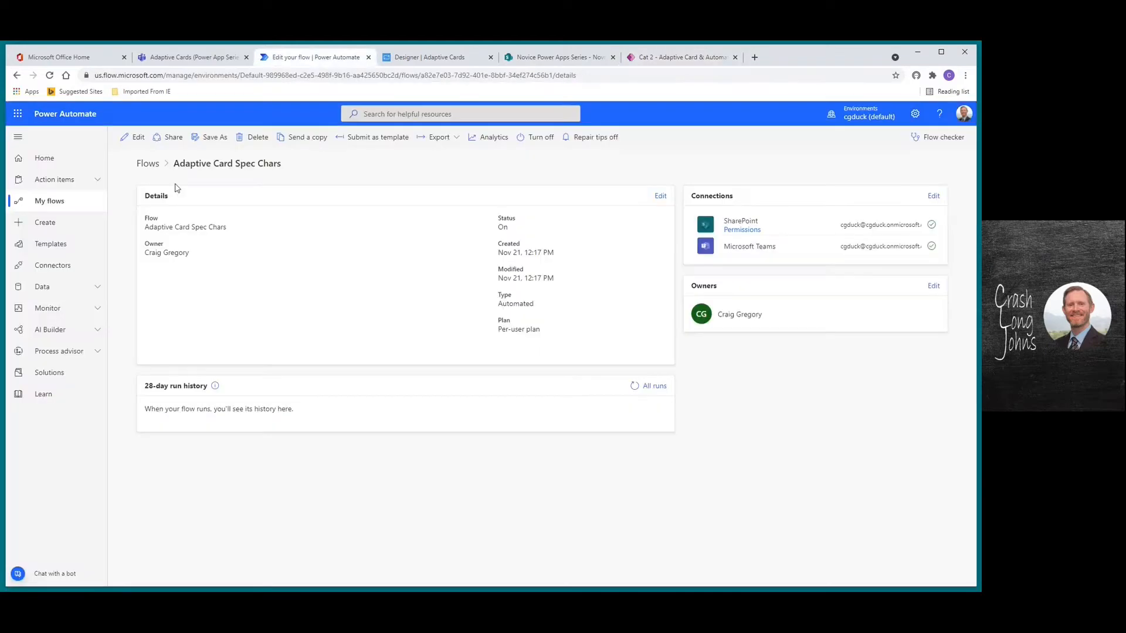
left_click(137, 137)
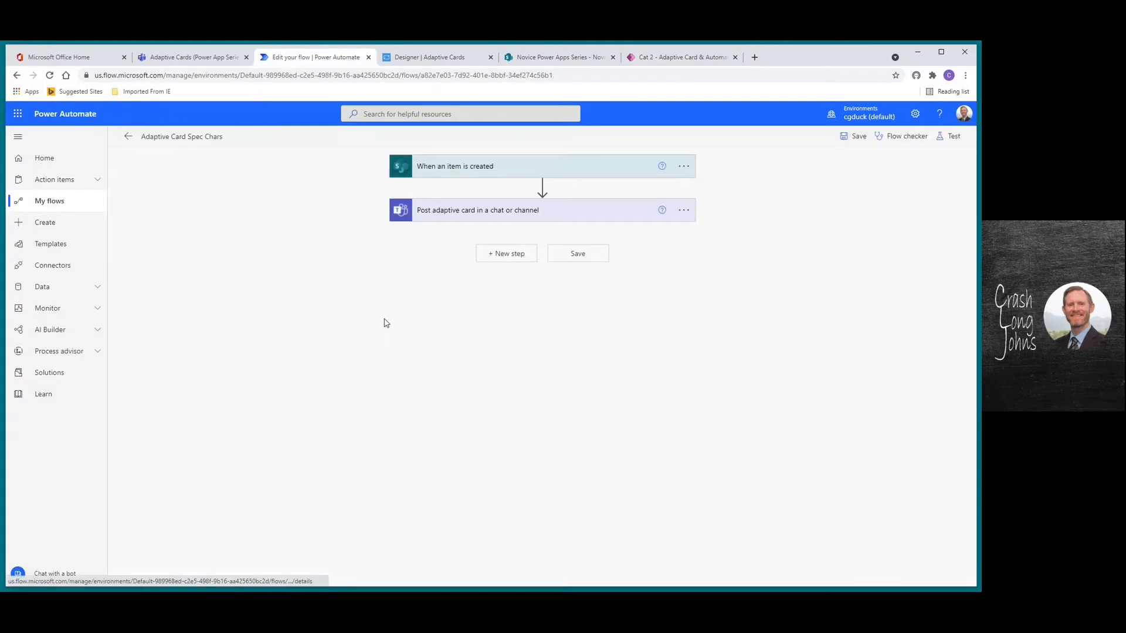
left_click(954, 139)
left_click(815, 161)
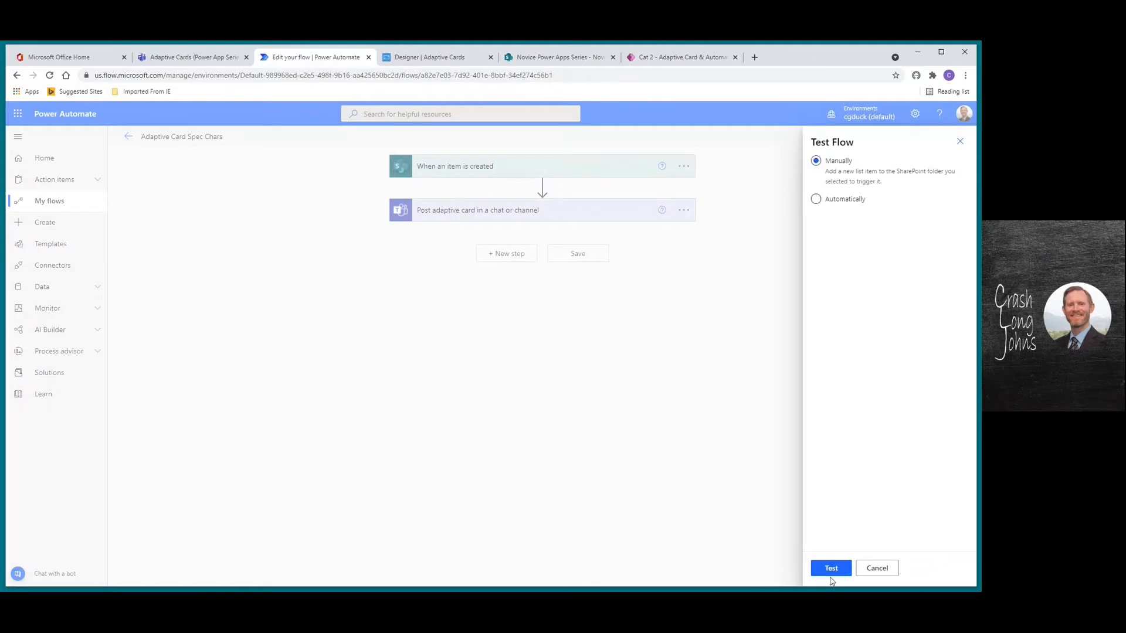
left_click(826, 567)
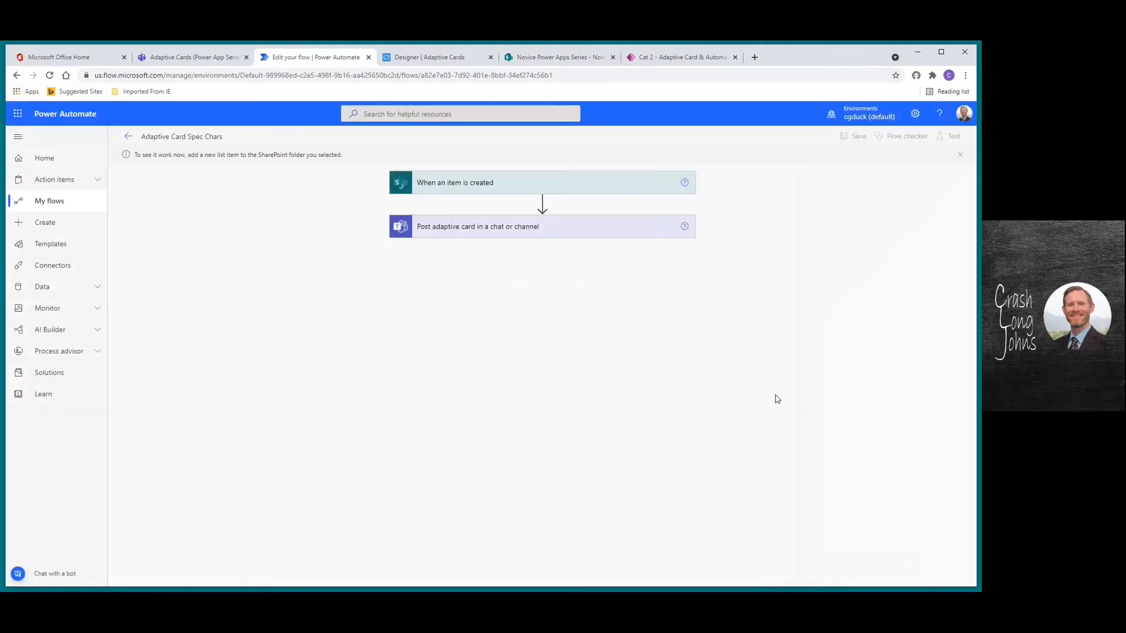
left_click(674, 58)
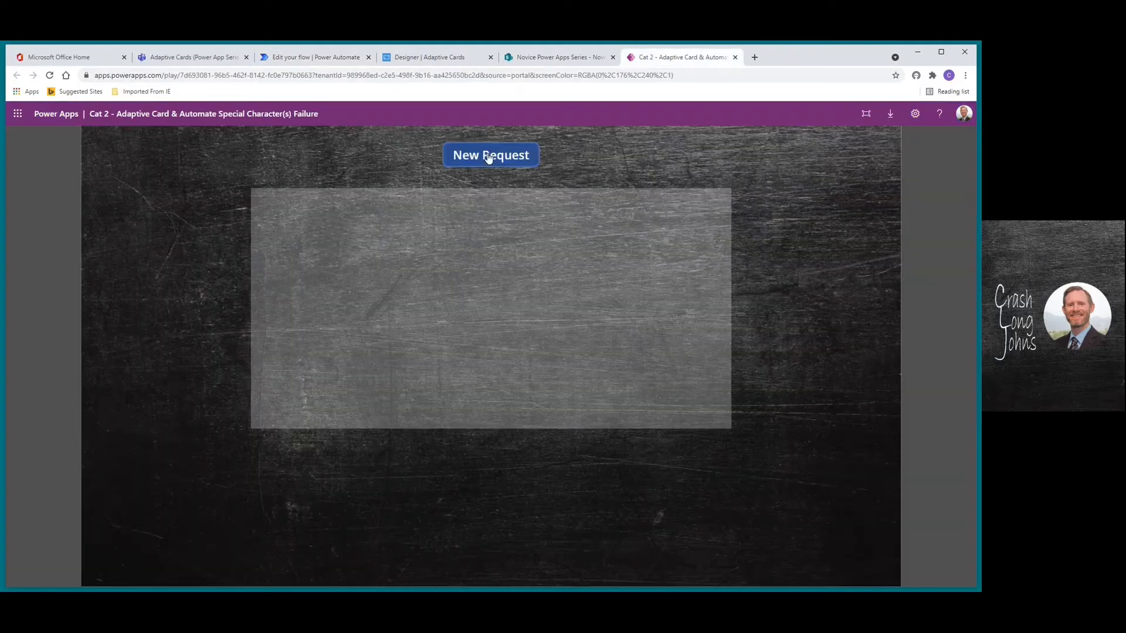
Submit a new request with Title 'Testing' and Description 'Testing once again'
left_click(489, 156)
left_click(442, 227)
type("Testing")
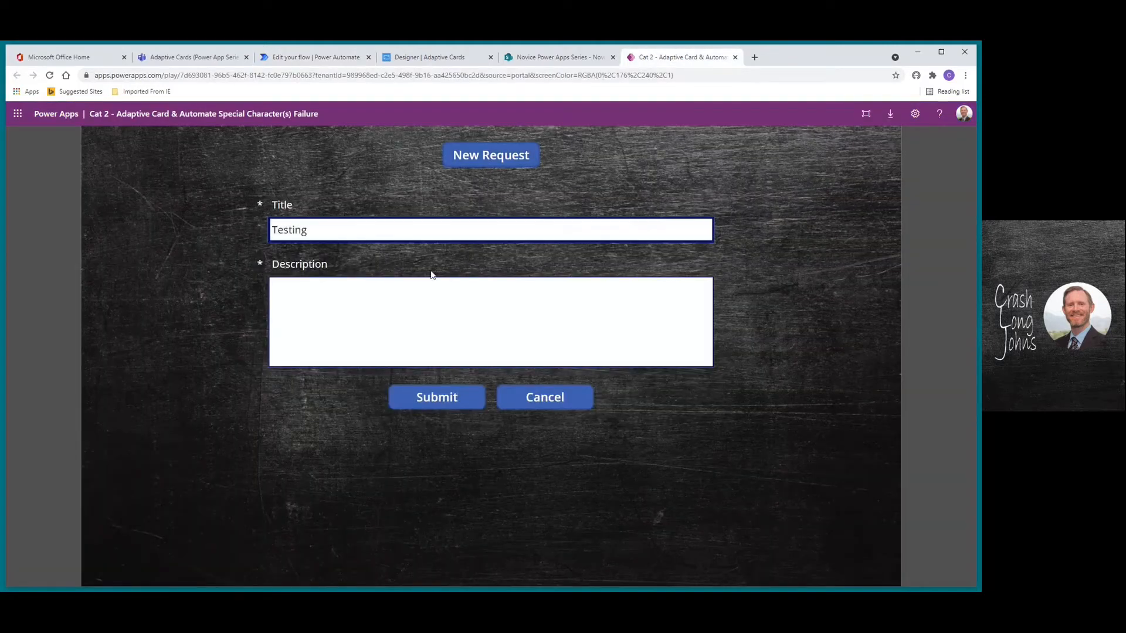
left_click(387, 299)
type("Tes")
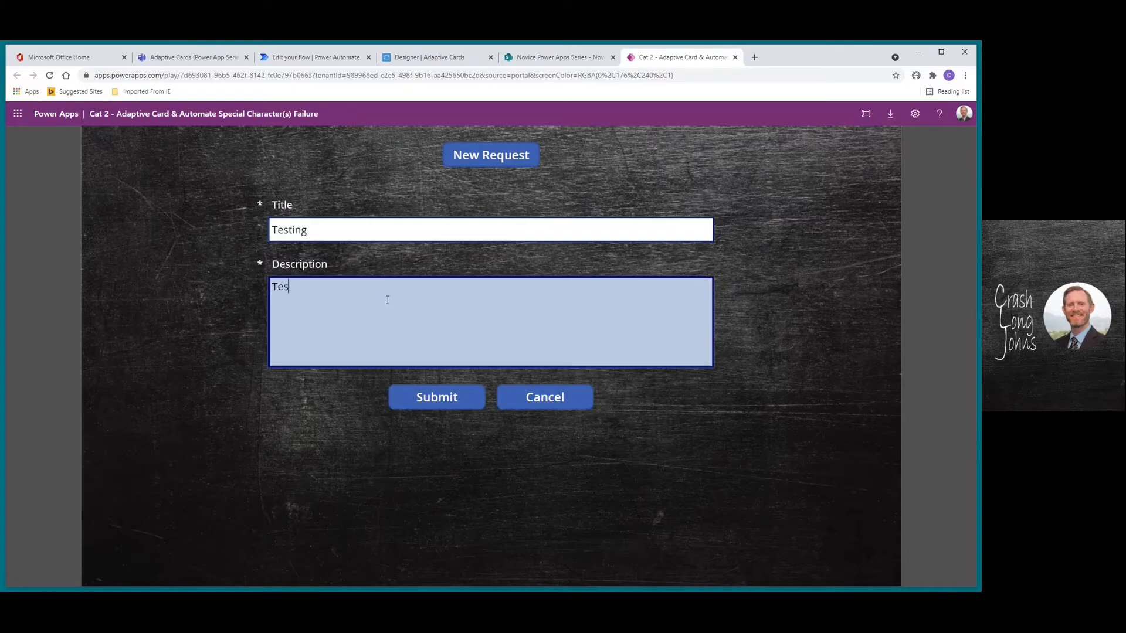
type("ting once again")
left_click(440, 400)
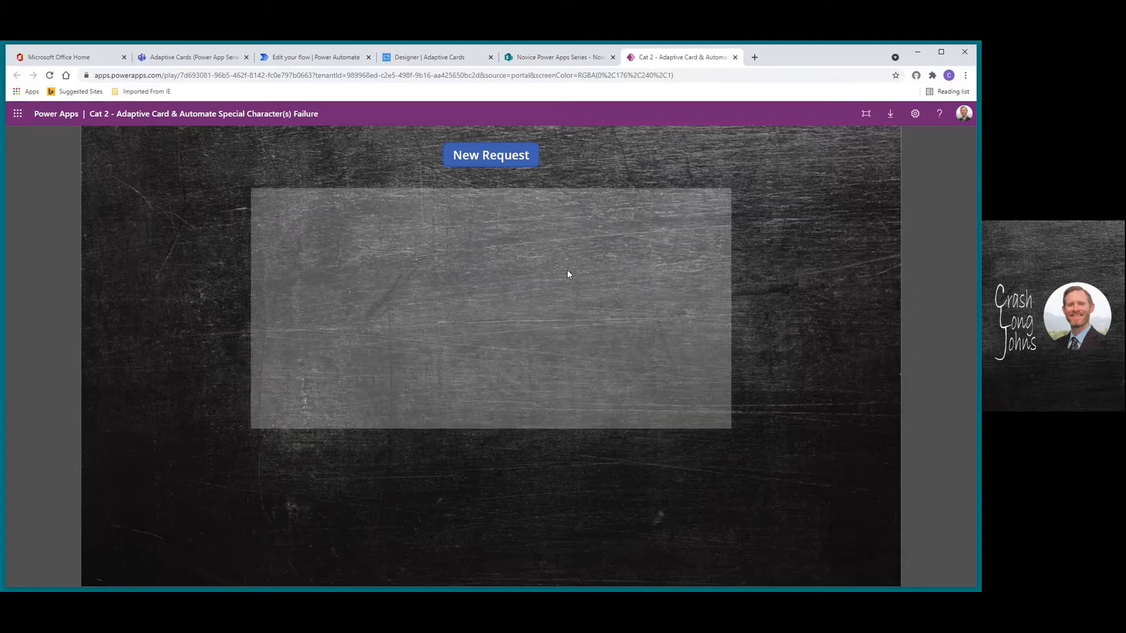
Reload the Novice Power Apps Data list to see the Testing item, then check the run history
left_click(540, 57)
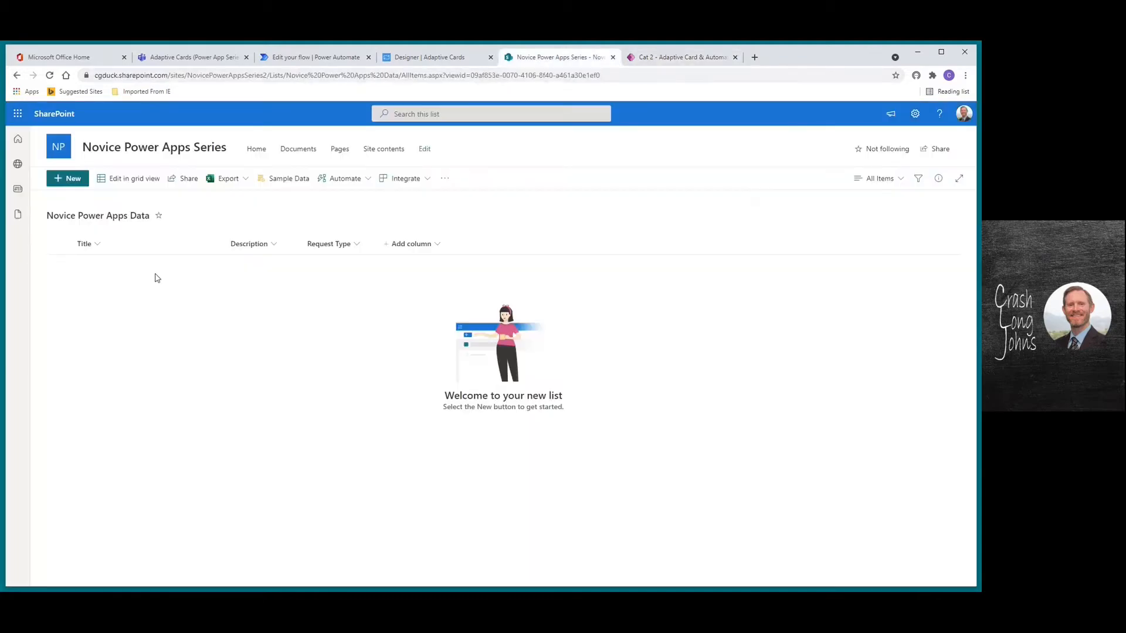
left_click(49, 75)
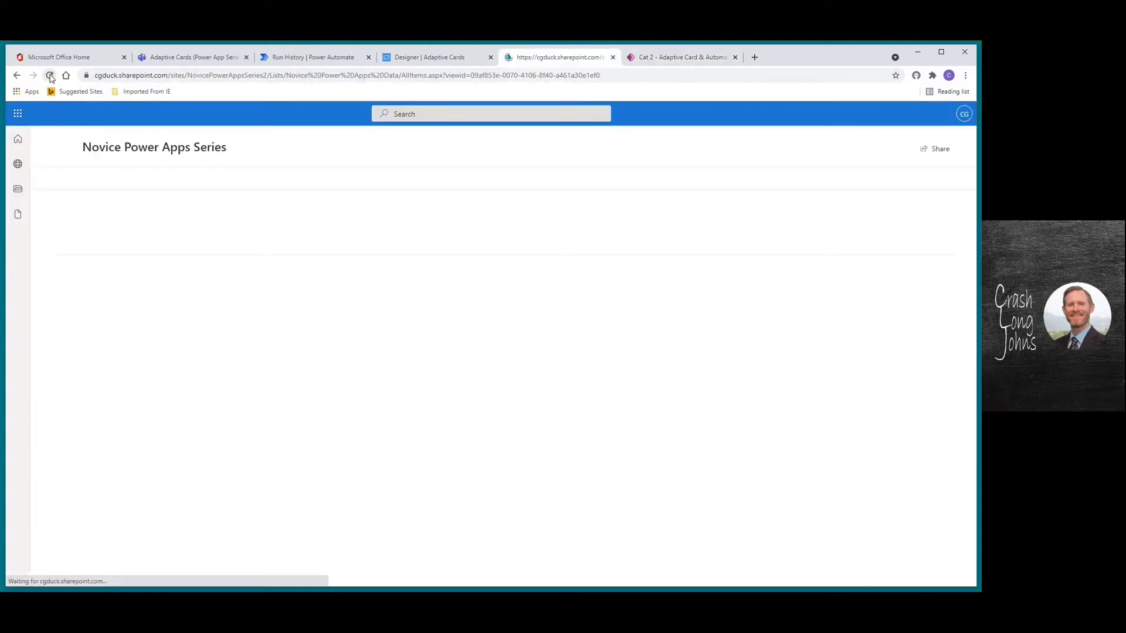
left_click(291, 59)
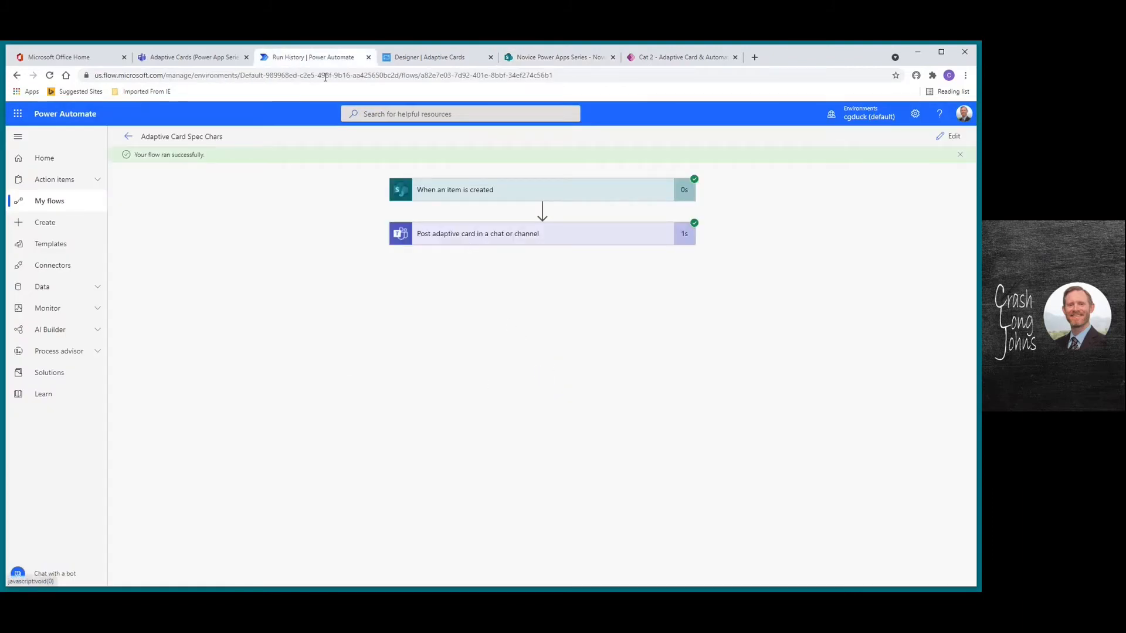
left_click(183, 57)
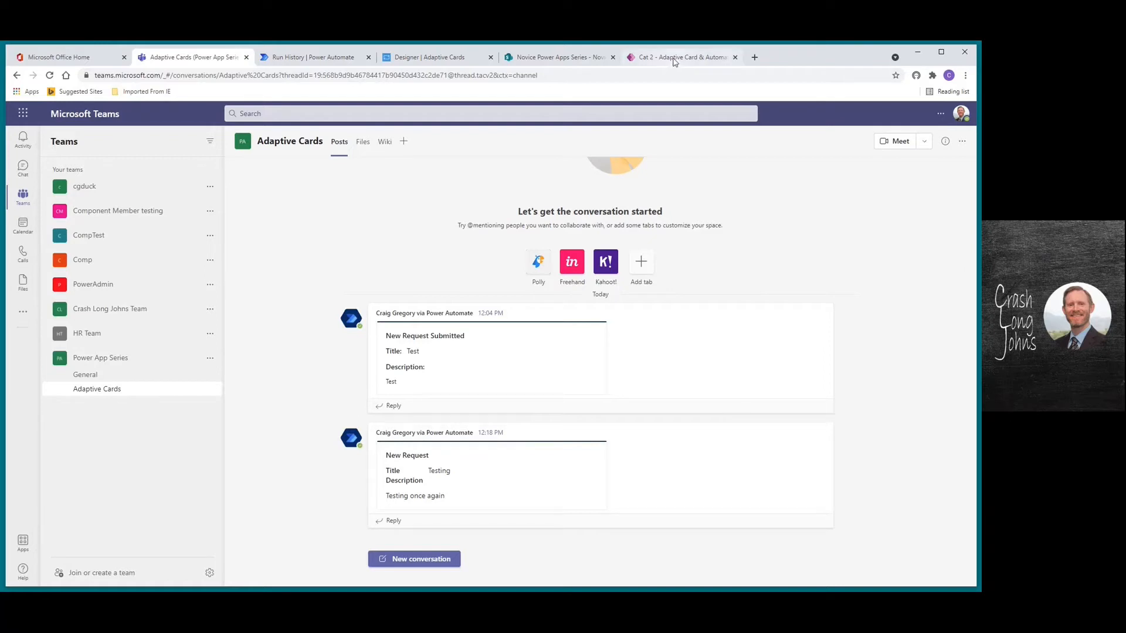
left_click(313, 57)
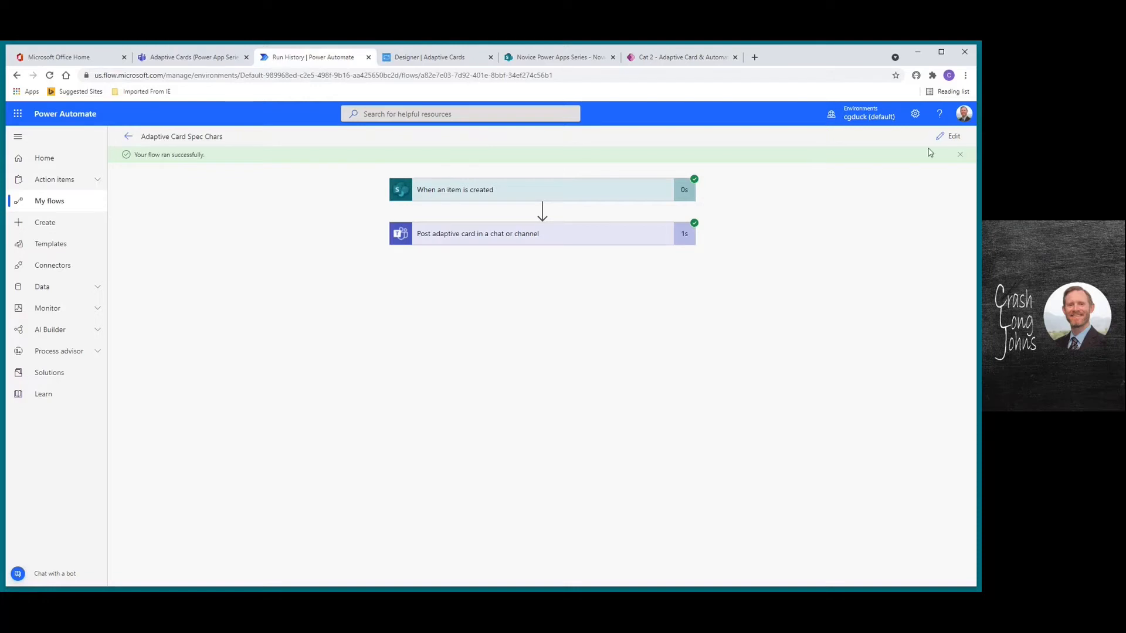
Start another manual test run and open a blank New Request form in the Cat 2 app
left_click(949, 137)
left_click(947, 138)
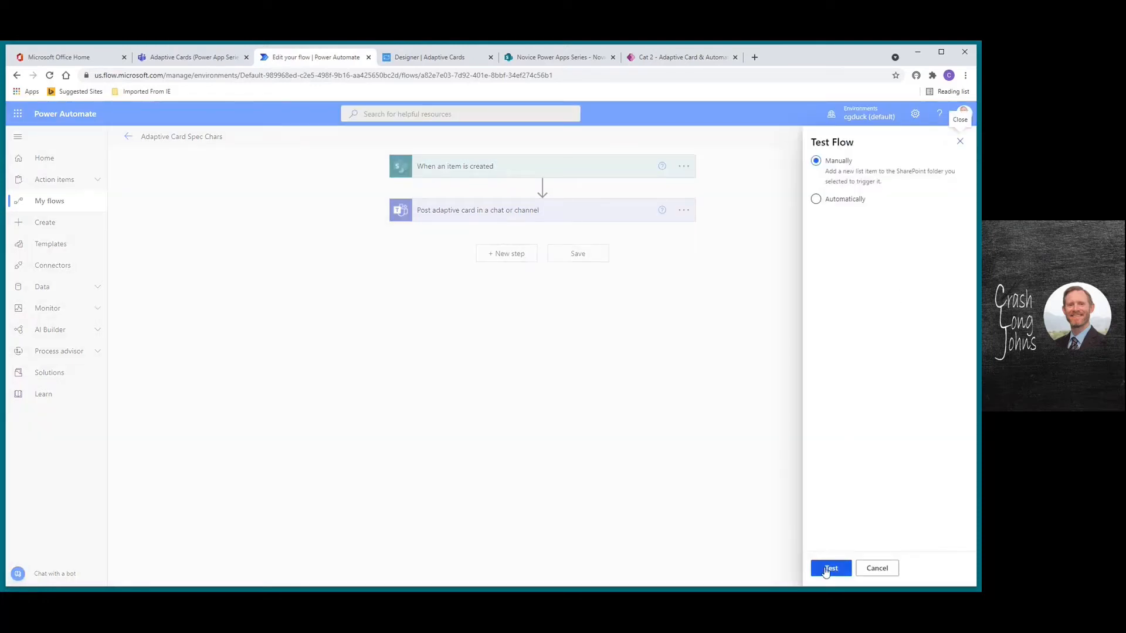
left_click(831, 568)
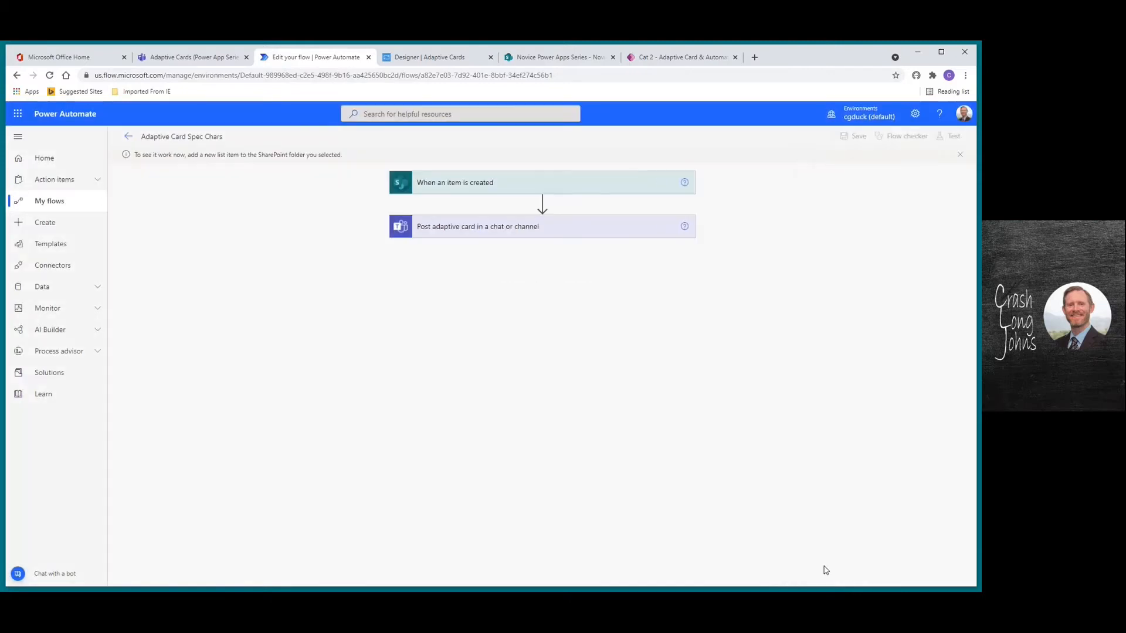
left_click(678, 59)
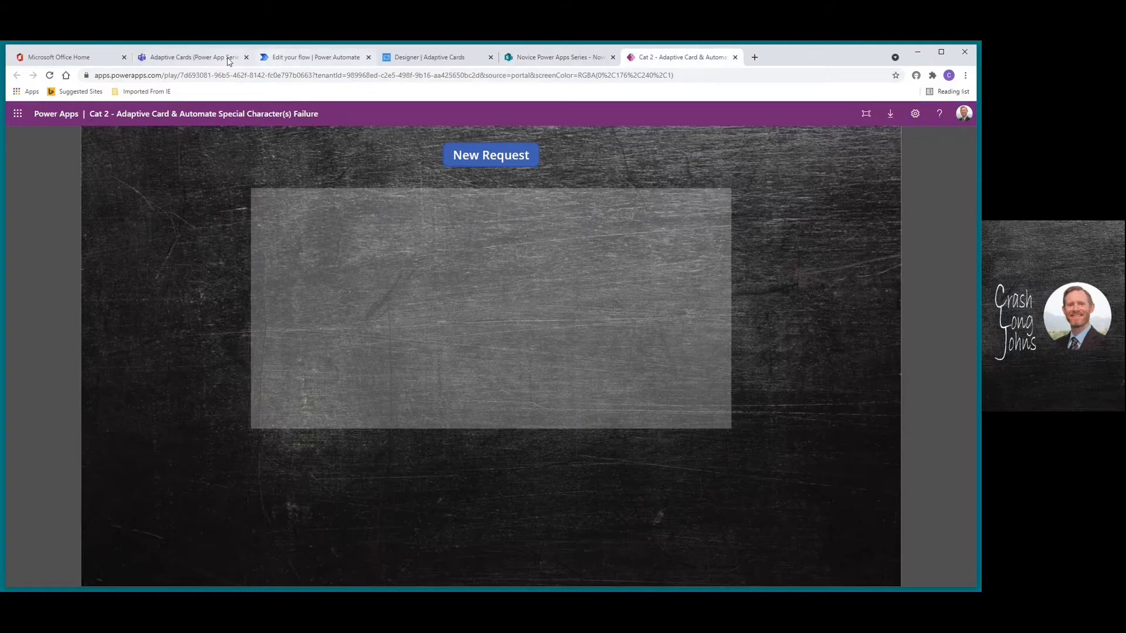
left_click(314, 59)
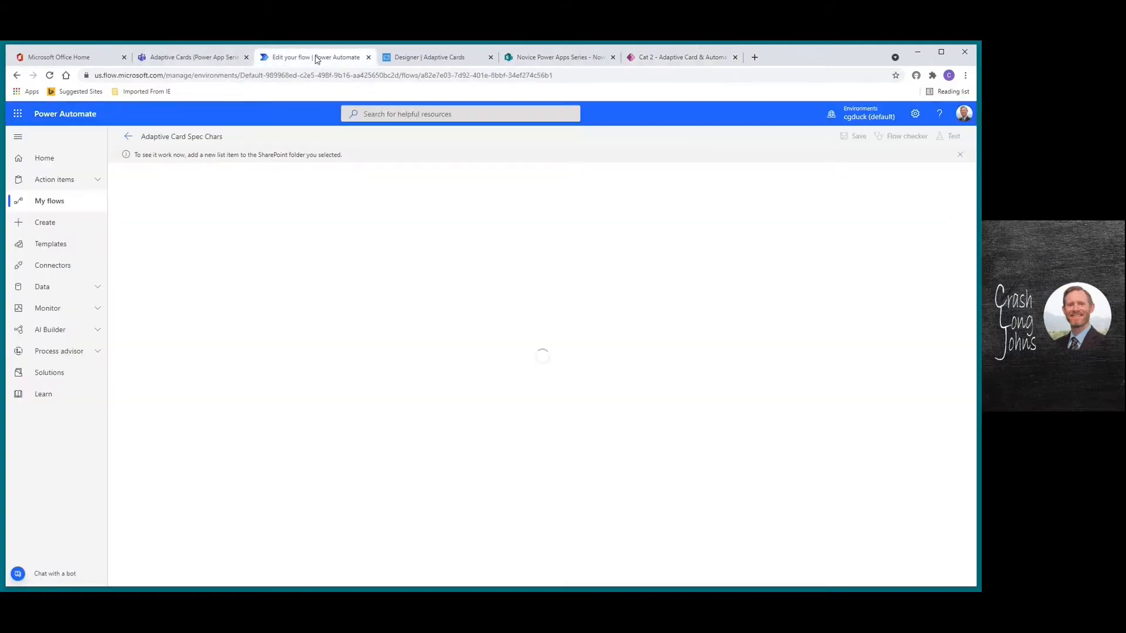
left_click(681, 58)
left_click(434, 230)
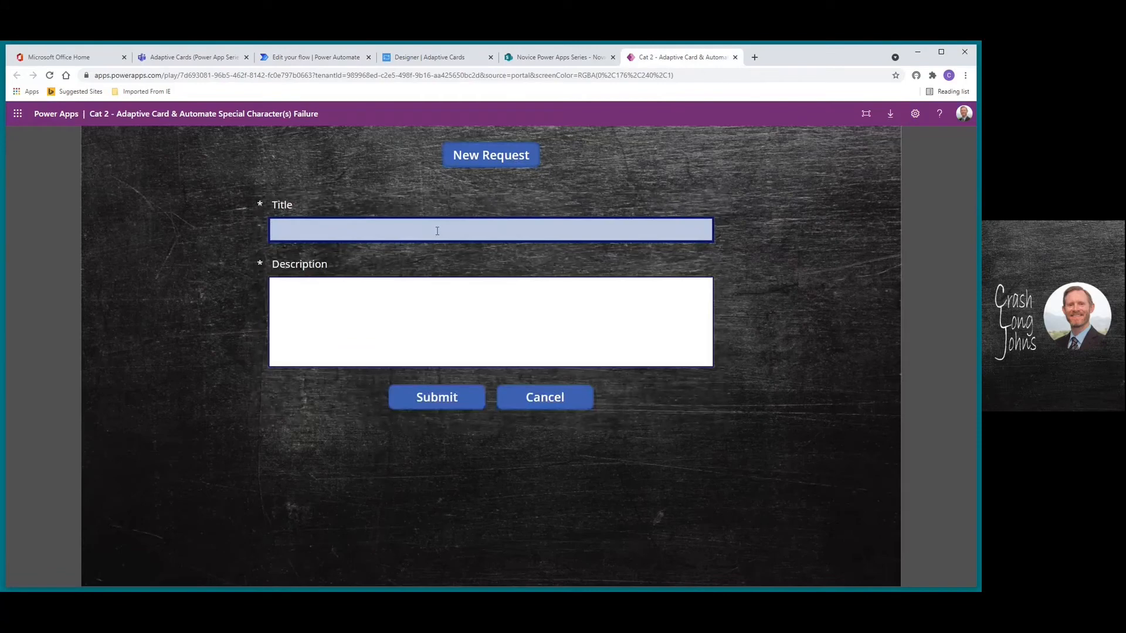
Submit a request titled 'testing an special character backslash \' with description 'testing'
type("testing an special character backslash \\")
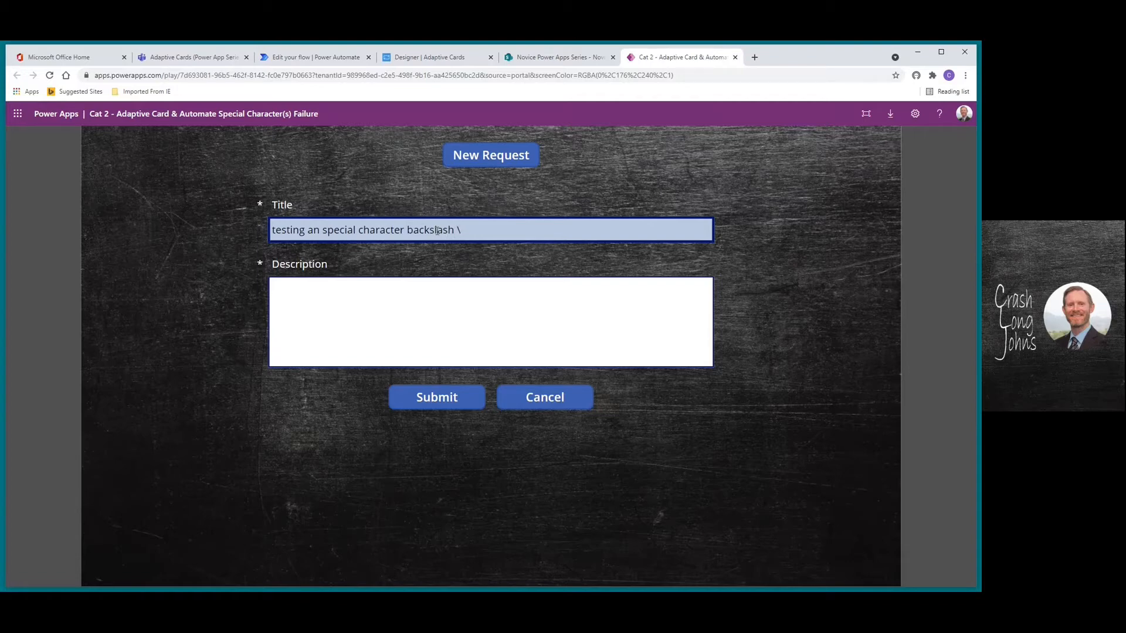
left_click(435, 302)
type("testing")
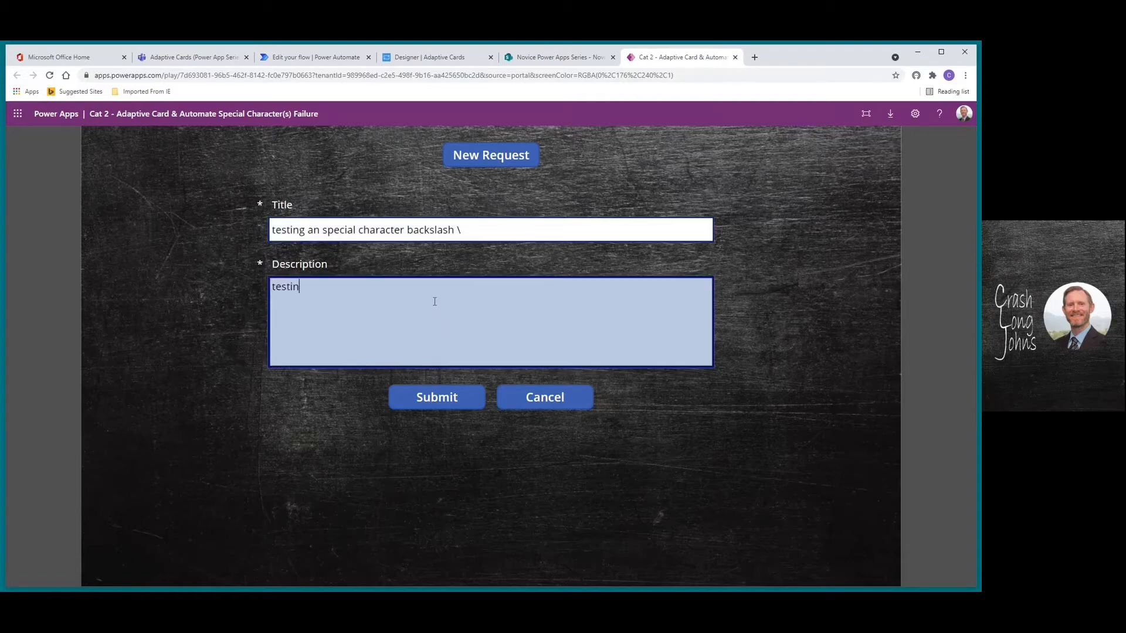
left_click(428, 404)
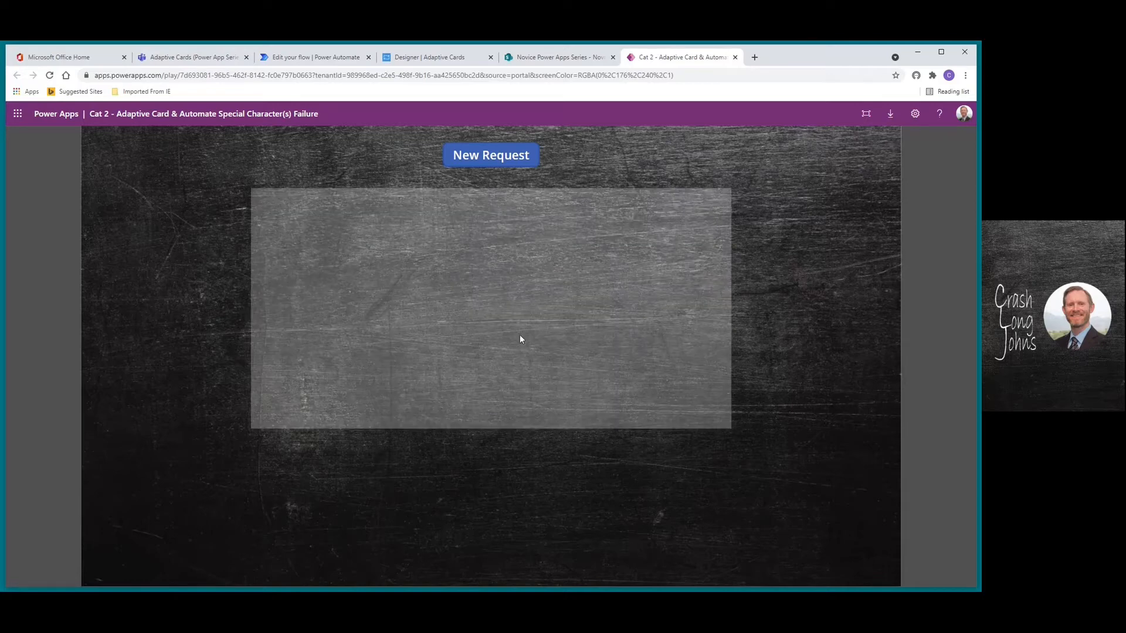
left_click(535, 59)
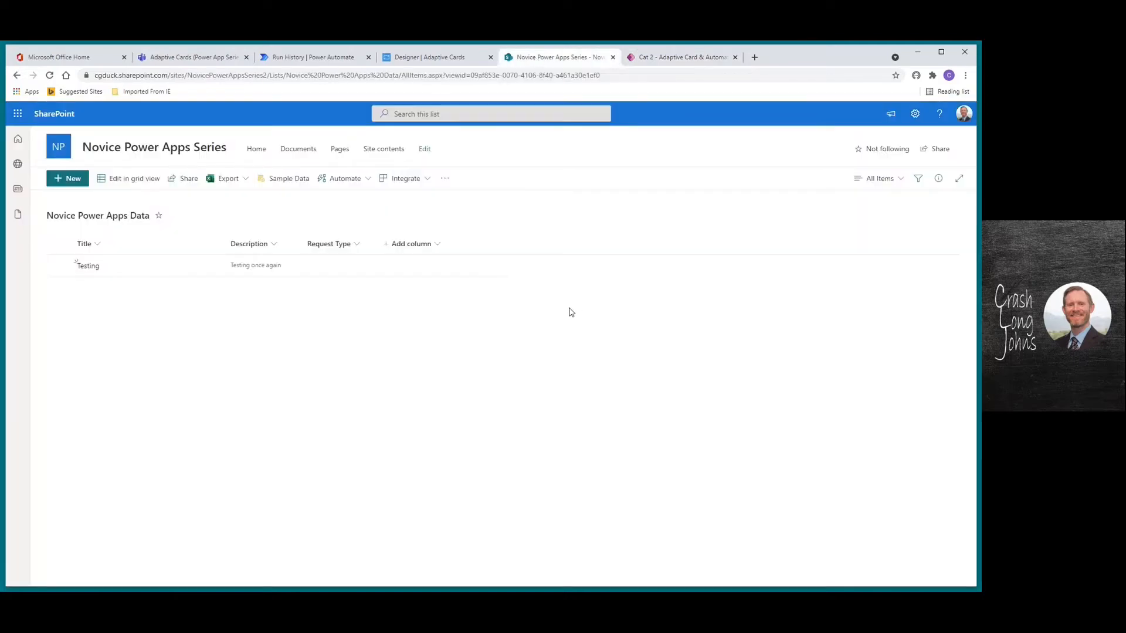
Reload the SharePoint list to see the backslash item, then view the failed run's error
left_click(49, 75)
left_click(290, 60)
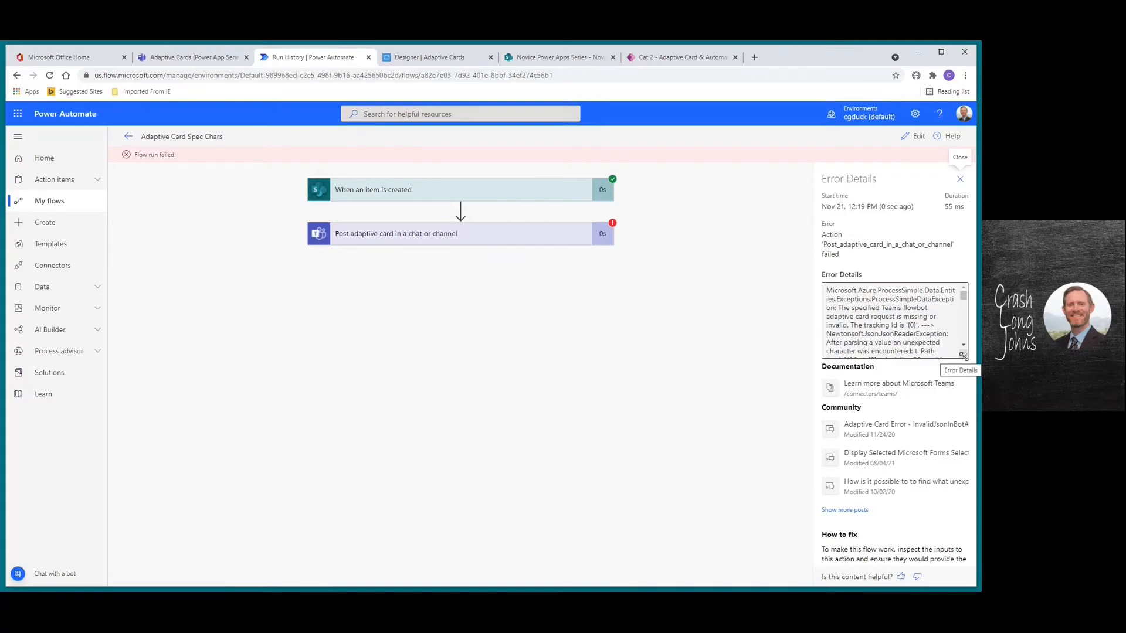
Inspect the failed Teams card step's inputs, finding the Title's raw backslash, and dismiss the failure notice
scroll(962, 329, "down", 5)
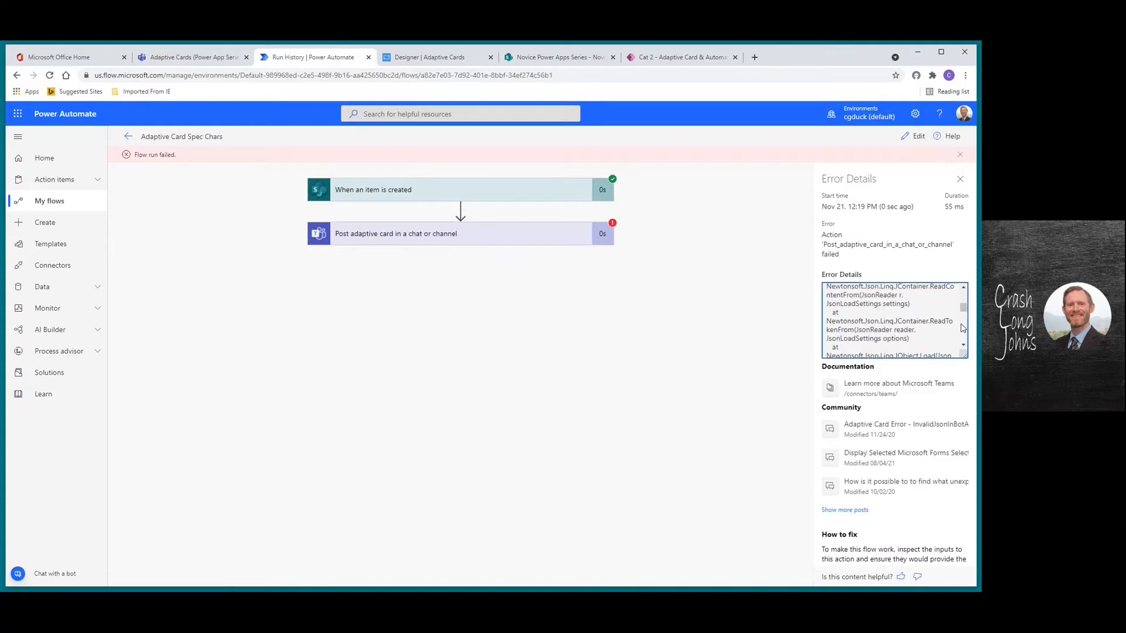
scroll(962, 316, "up", 5)
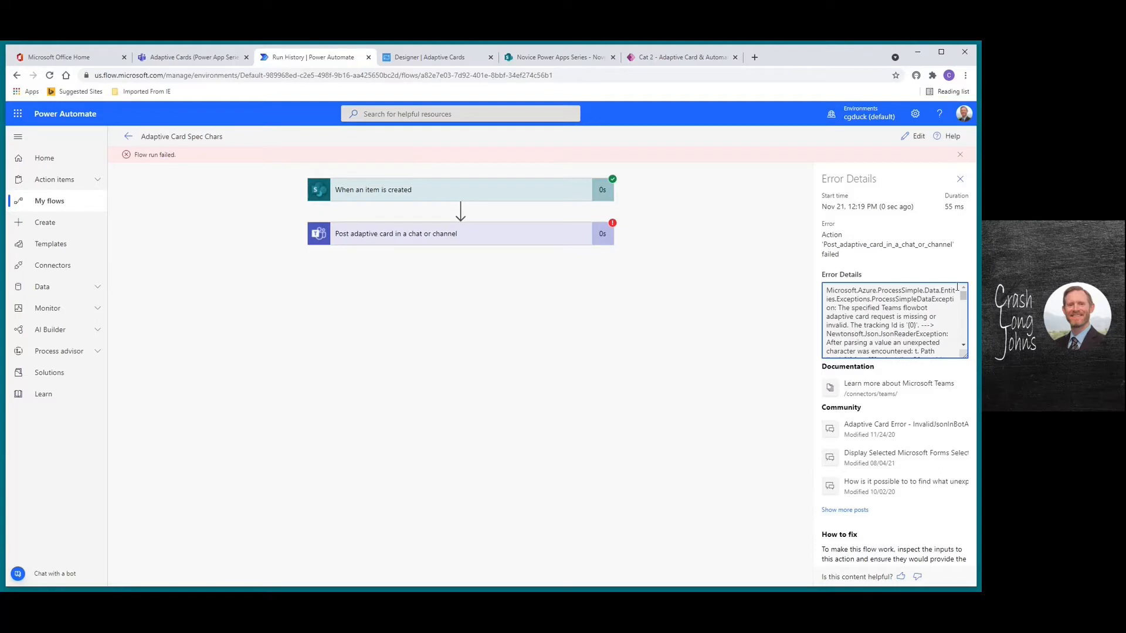
left_click(960, 180)
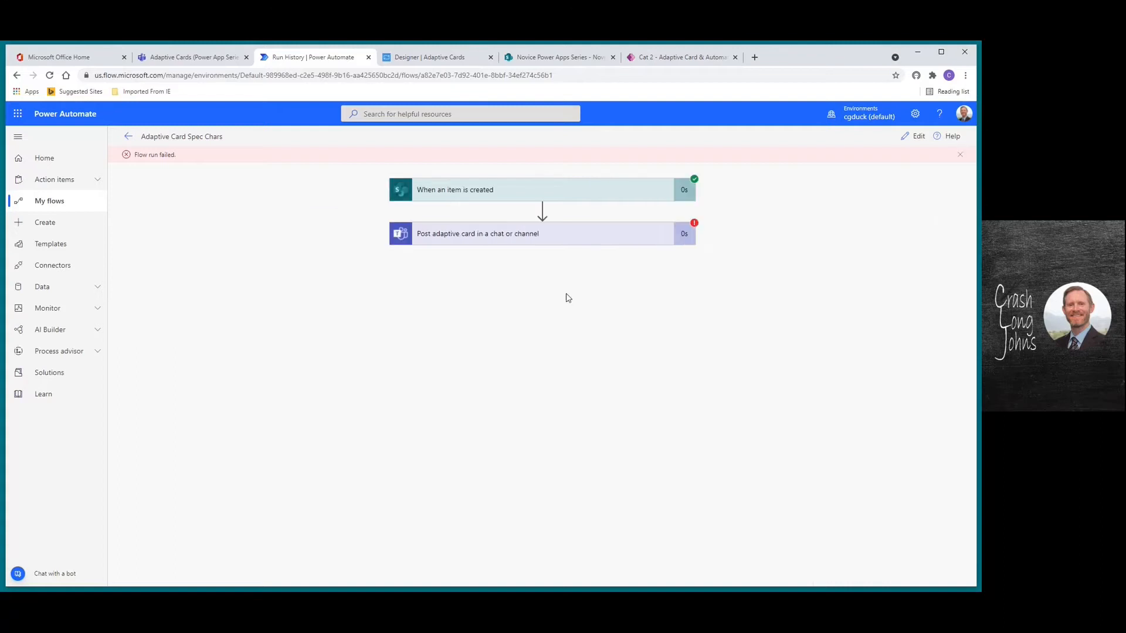
left_click(485, 235)
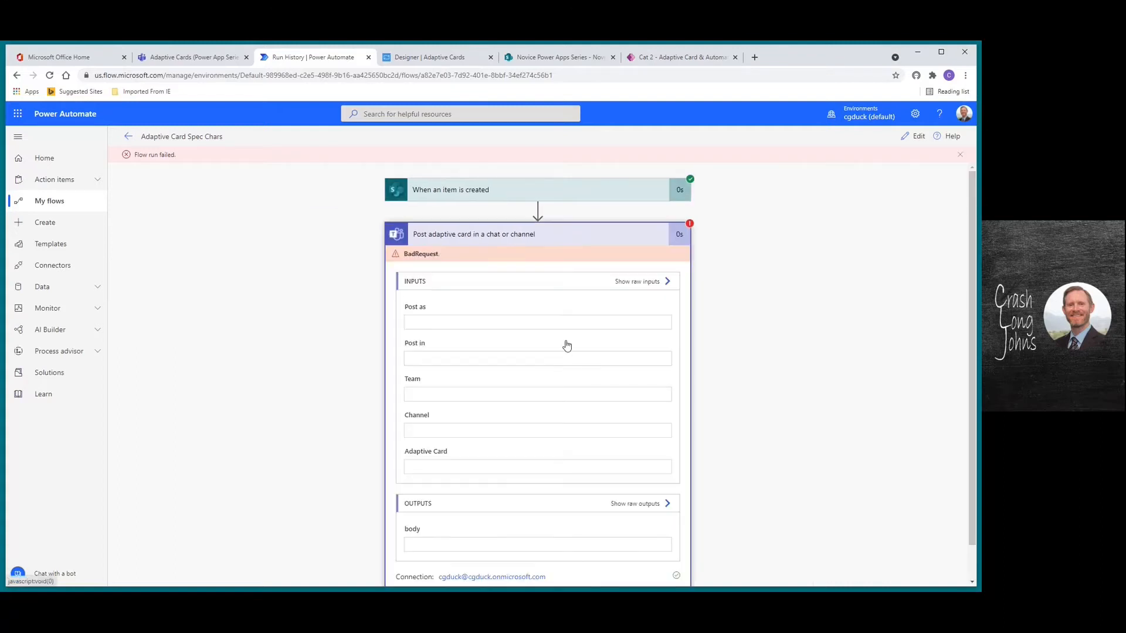
left_click_drag(667, 470, 672, 498)
left_click_drag(621, 530, 653, 538)
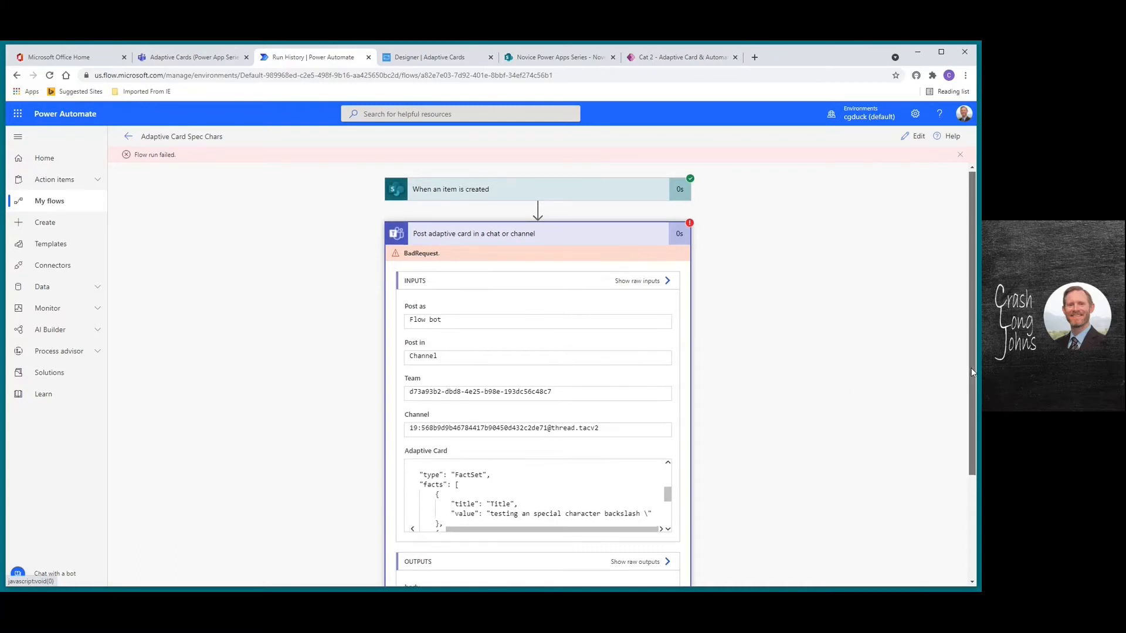
scroll(910, 545, "down", 3)
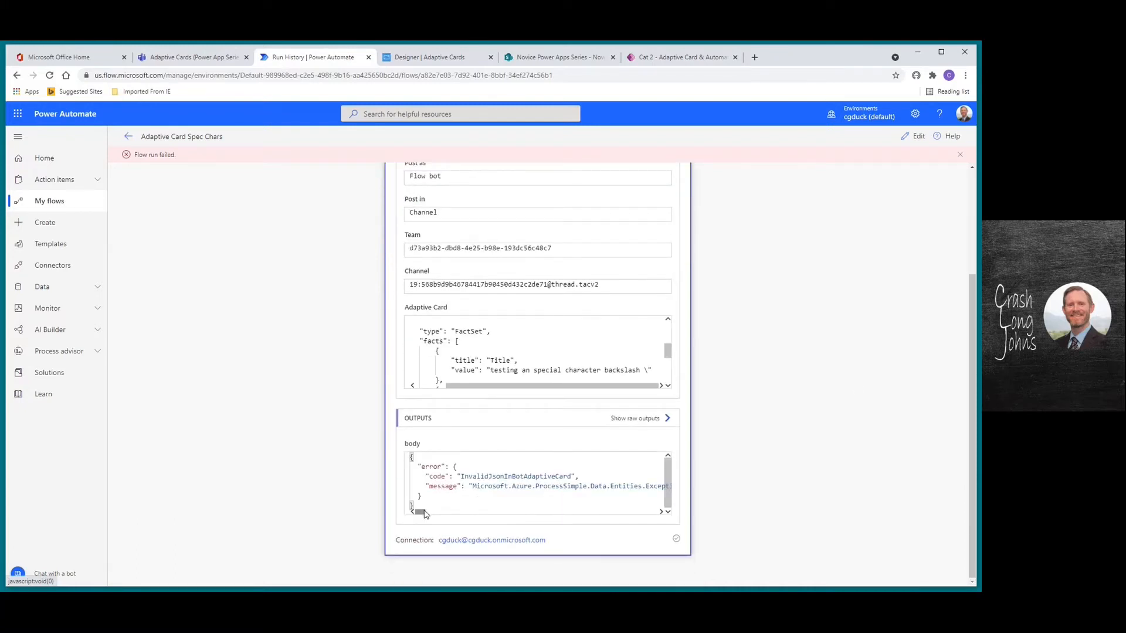
left_click_drag(423, 514, 444, 492)
scroll(972, 358, "up", 1)
scroll(972, 358, "up", 2)
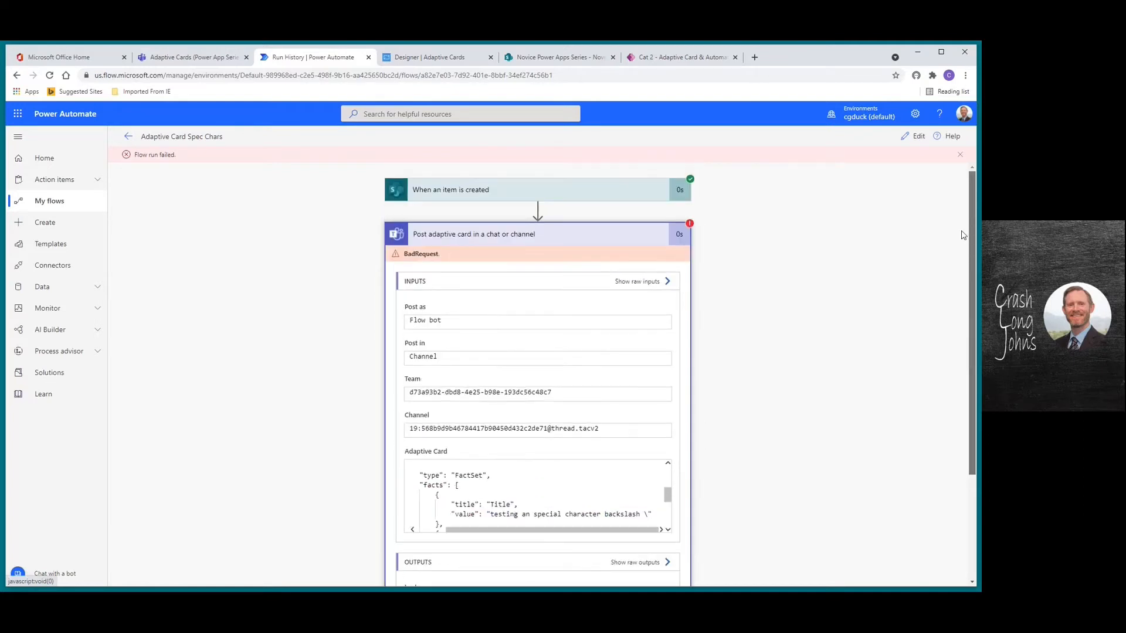
left_click(960, 155)
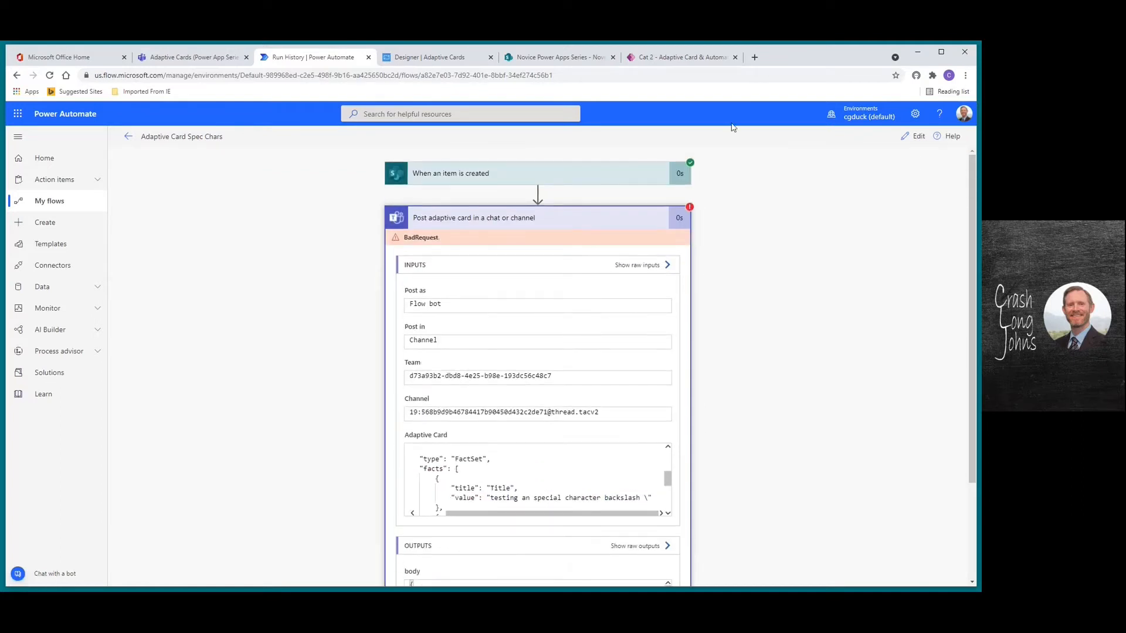
left_click(688, 59)
Review and close the Notepad list of 32 keyboard special characters, then return to the failed run
key("alt+Tab")
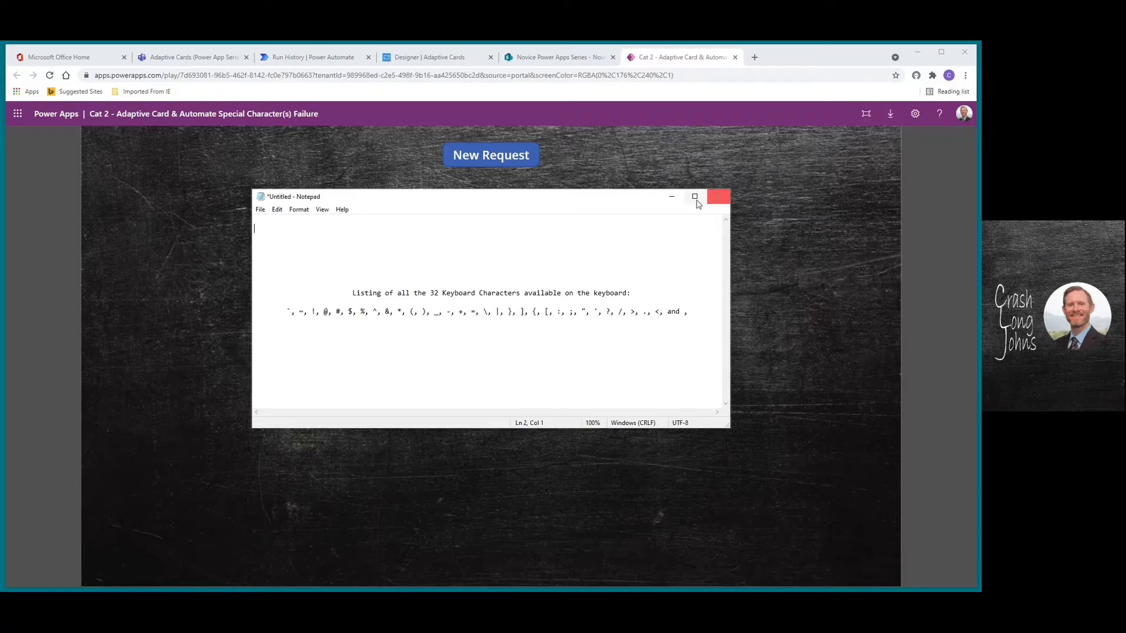
left_click(671, 196)
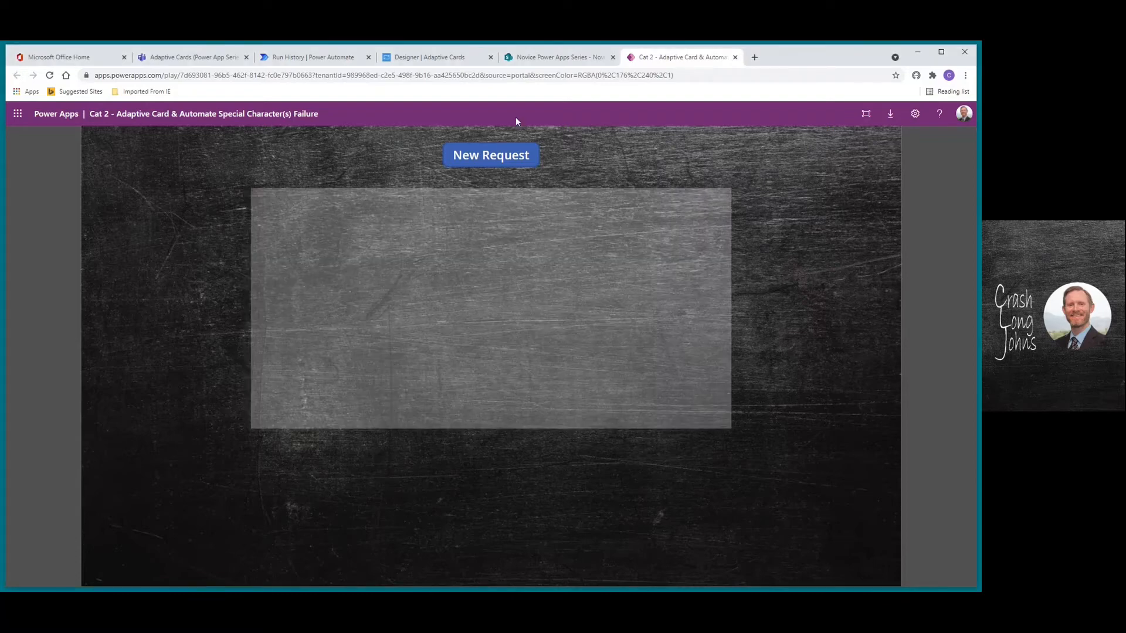
left_click(311, 58)
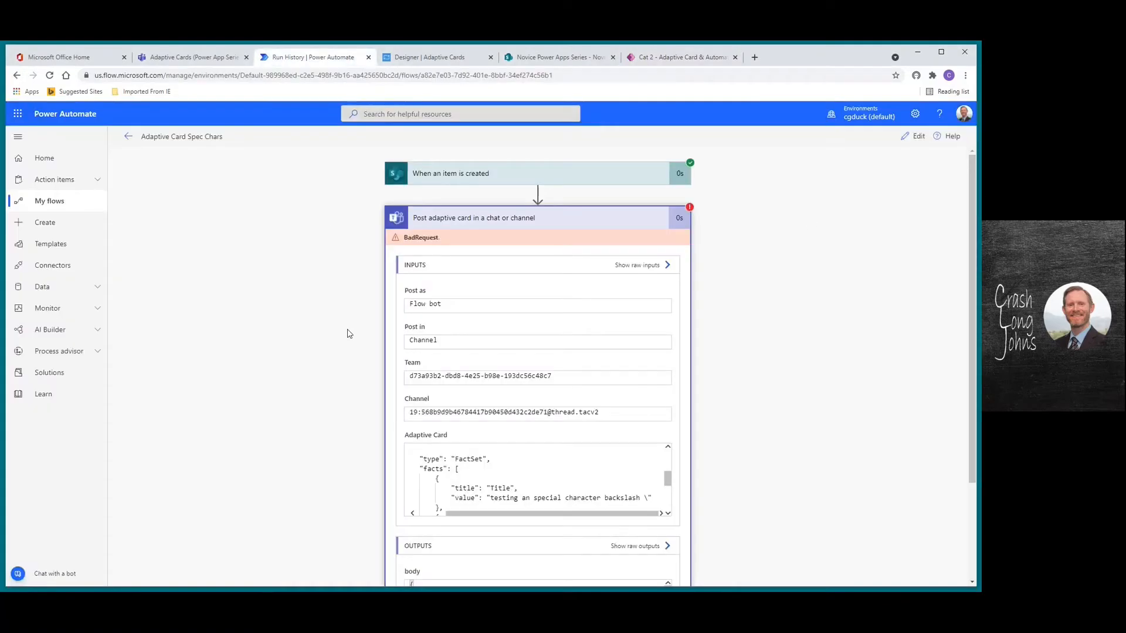
Reopen the flow in edit mode and insert a new action between the SharePoint trigger and the Teams card post
left_click(913, 136)
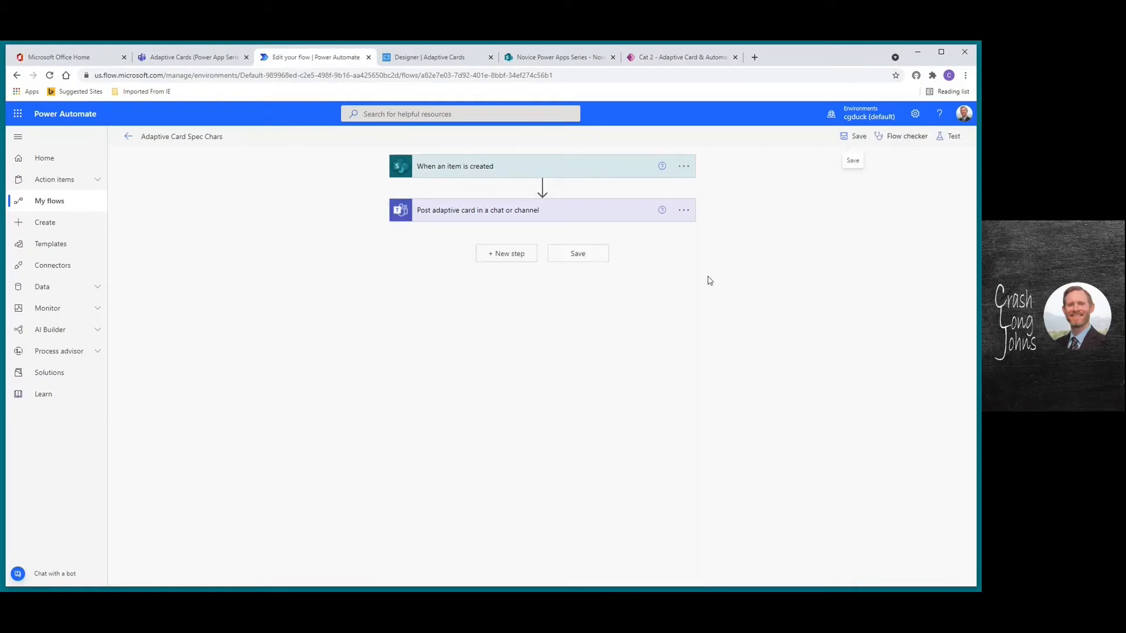
left_click(542, 187)
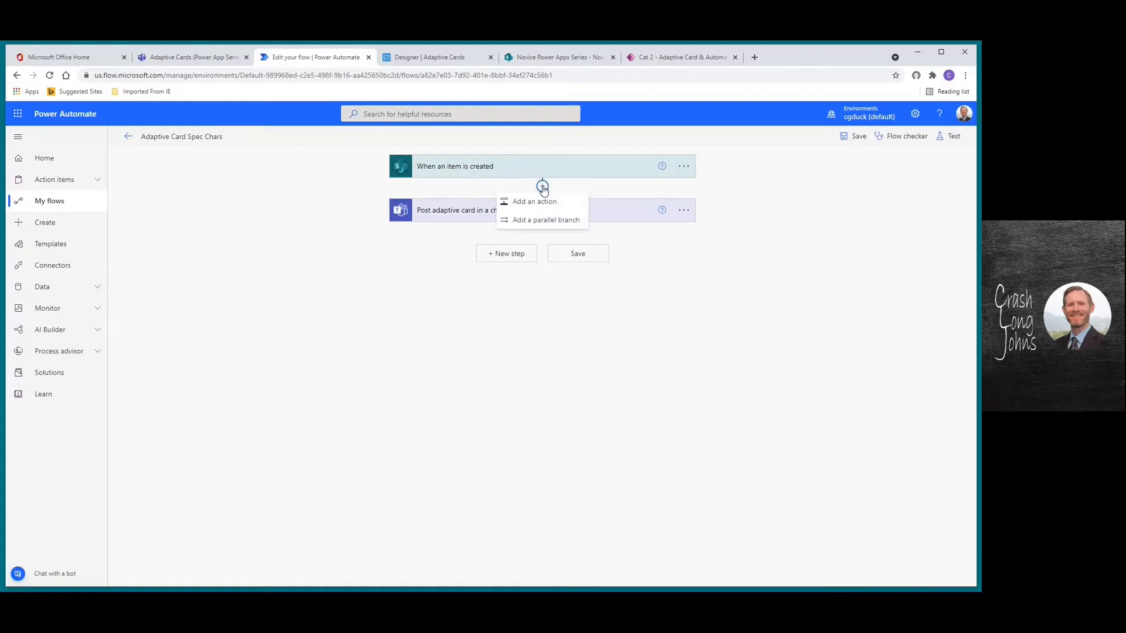
left_click(543, 203)
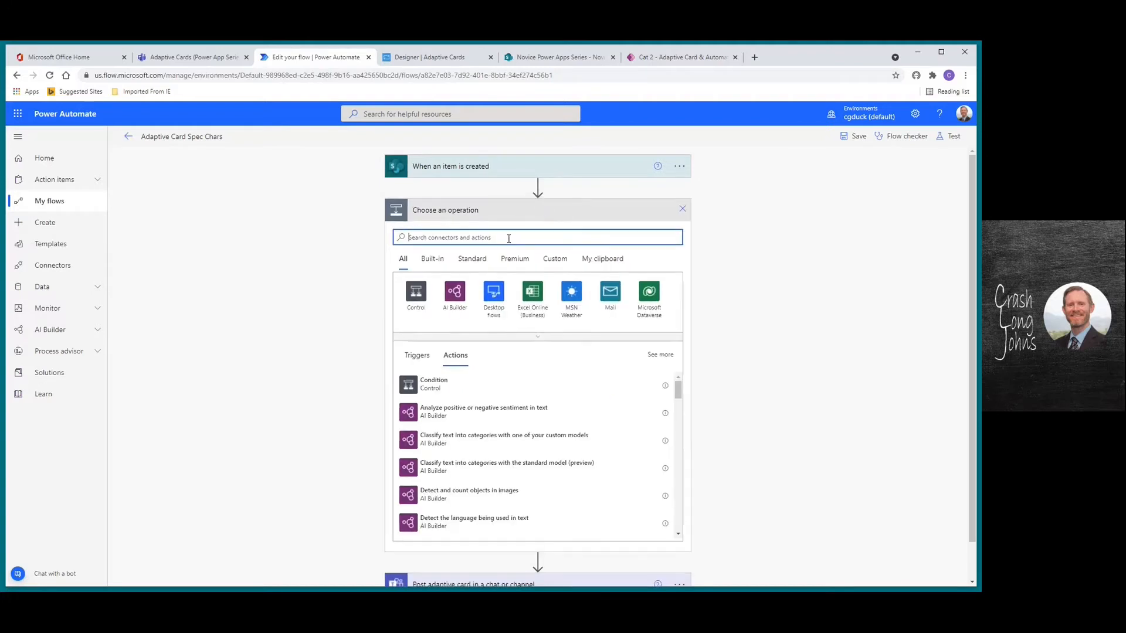
Add a Compose action as the new step before the Teams card post
type("compose")
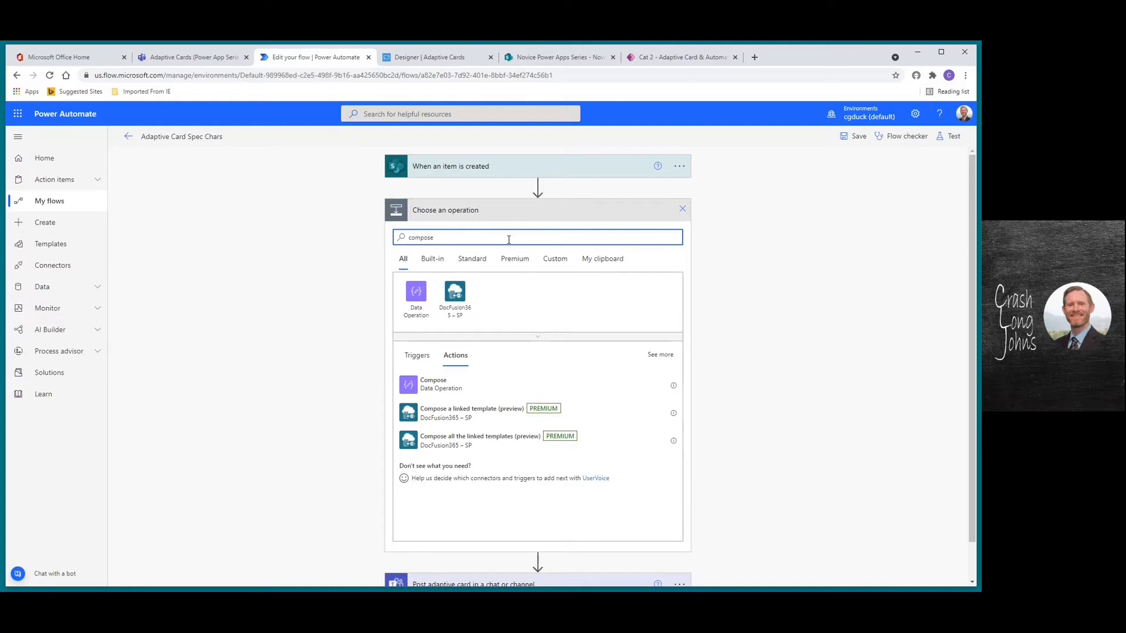
left_click(415, 388)
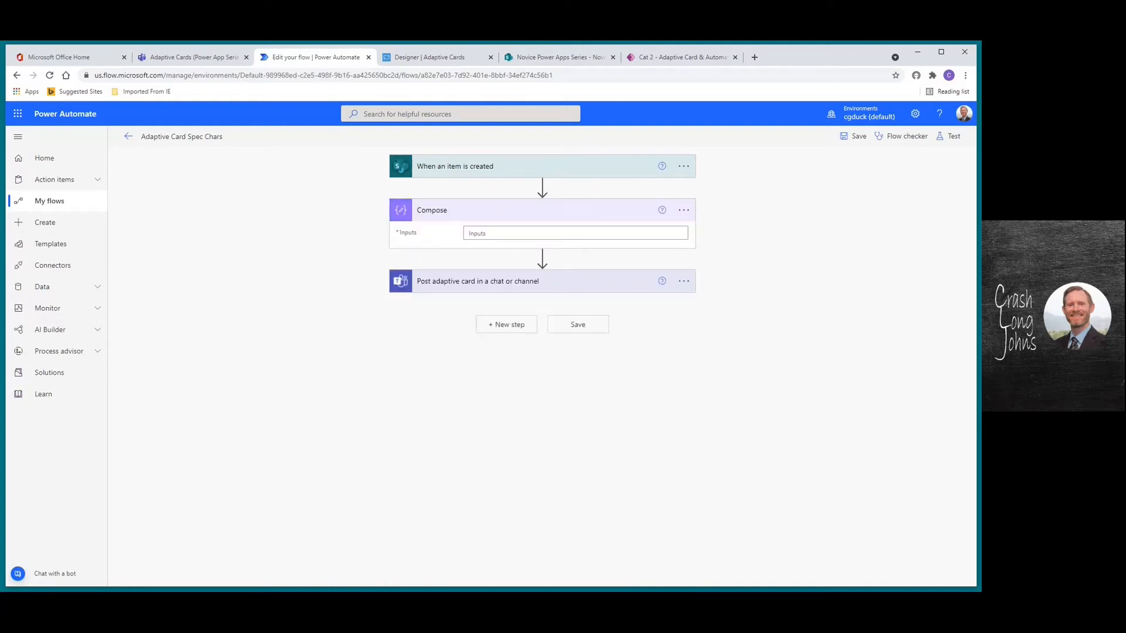
left_click(505, 235)
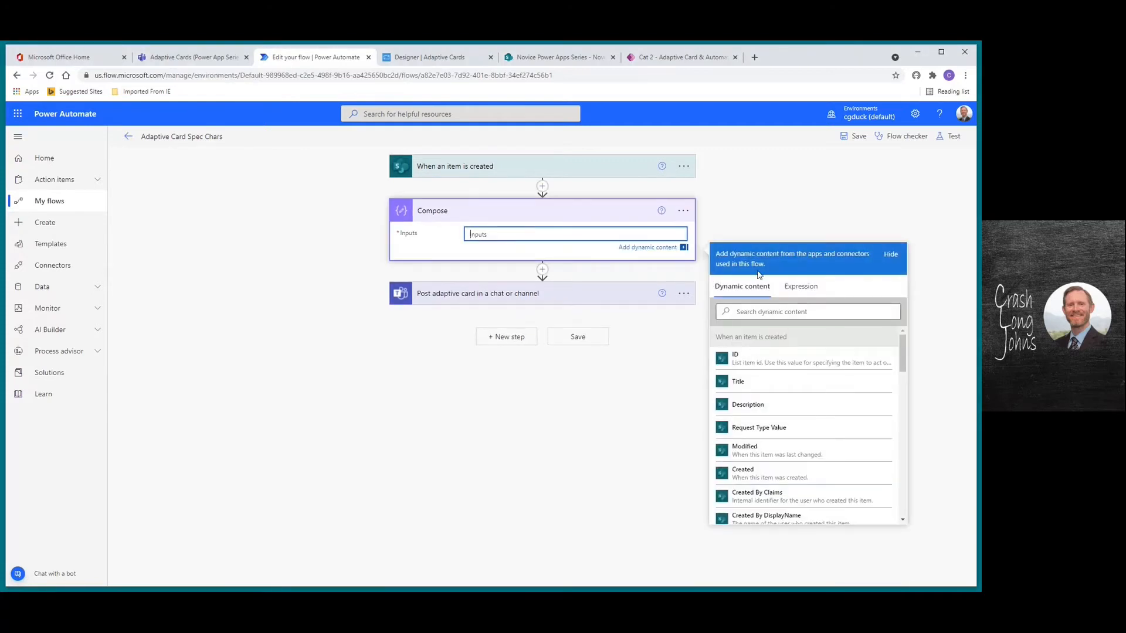
left_click(801, 294)
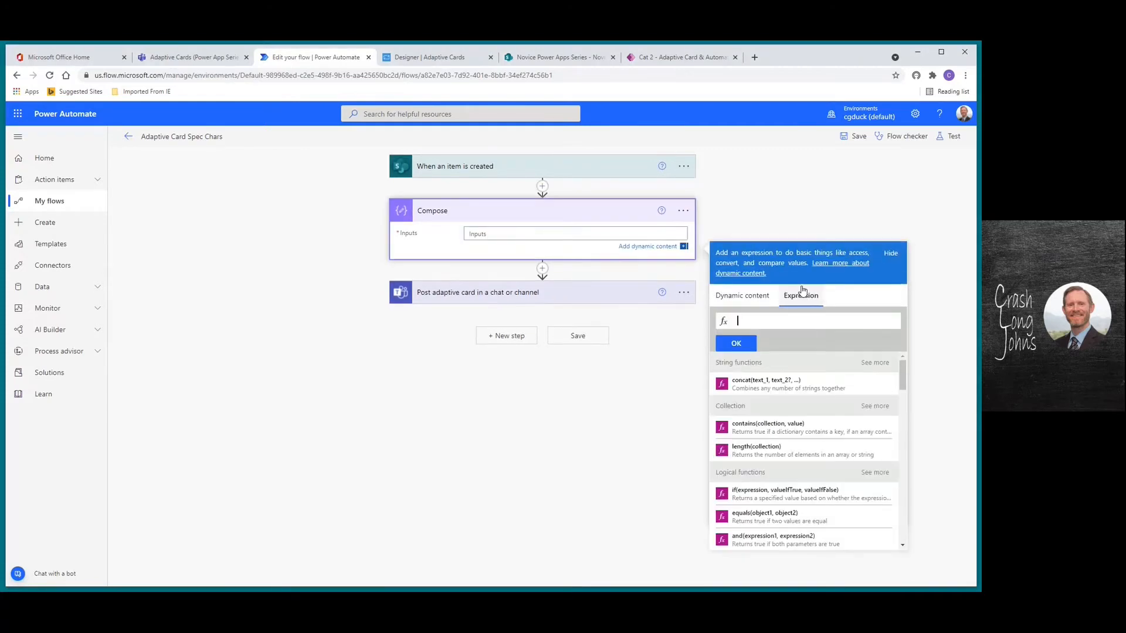
Rename the Compose step to 'Compose - Replace Spec Char fails'
left_click(684, 211)
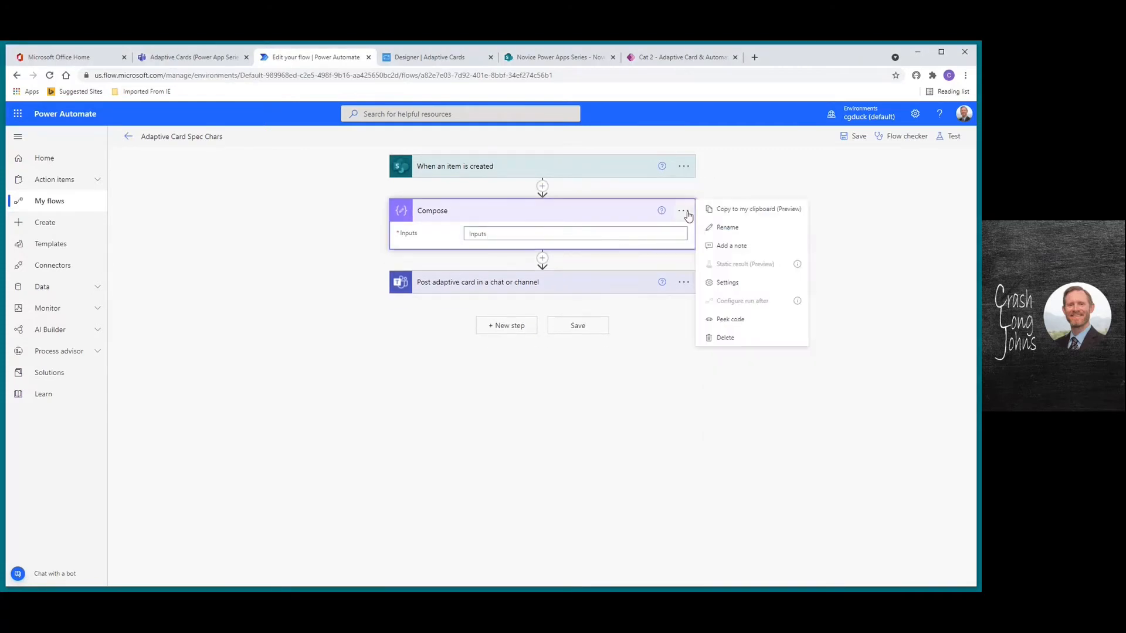
left_click(717, 232)
key("End")
type("- ")
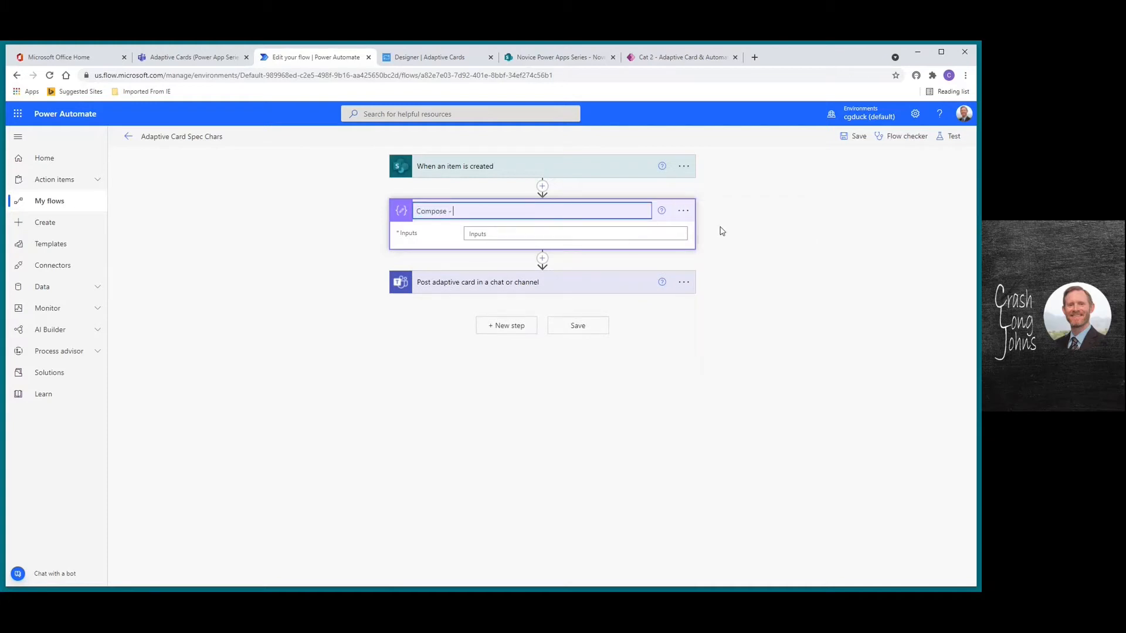
type("Replace Spec Char fails")
left_click(509, 234)
Begin the Compose input expression as replace(replace()), with the cursor inside the inner call
left_click(801, 294)
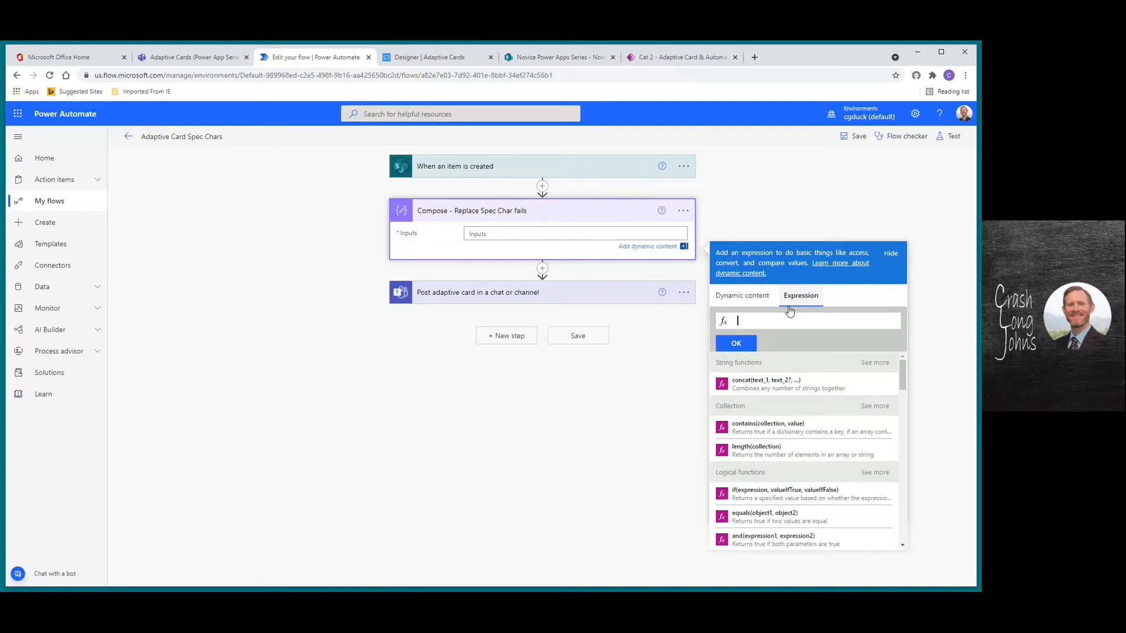
type("replace")
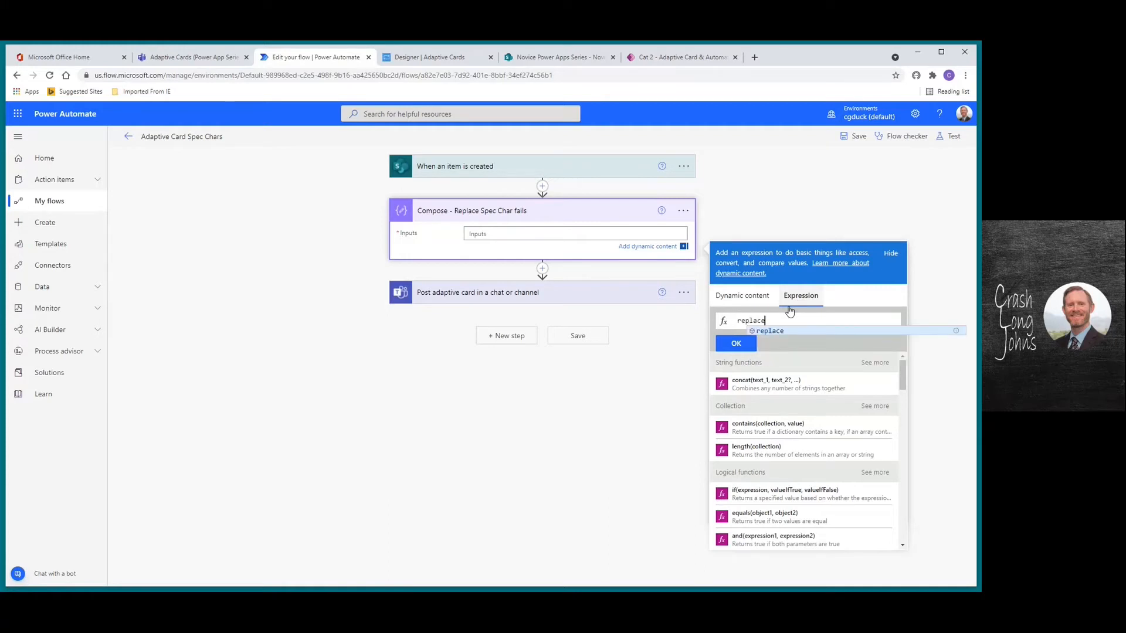
key("Return")
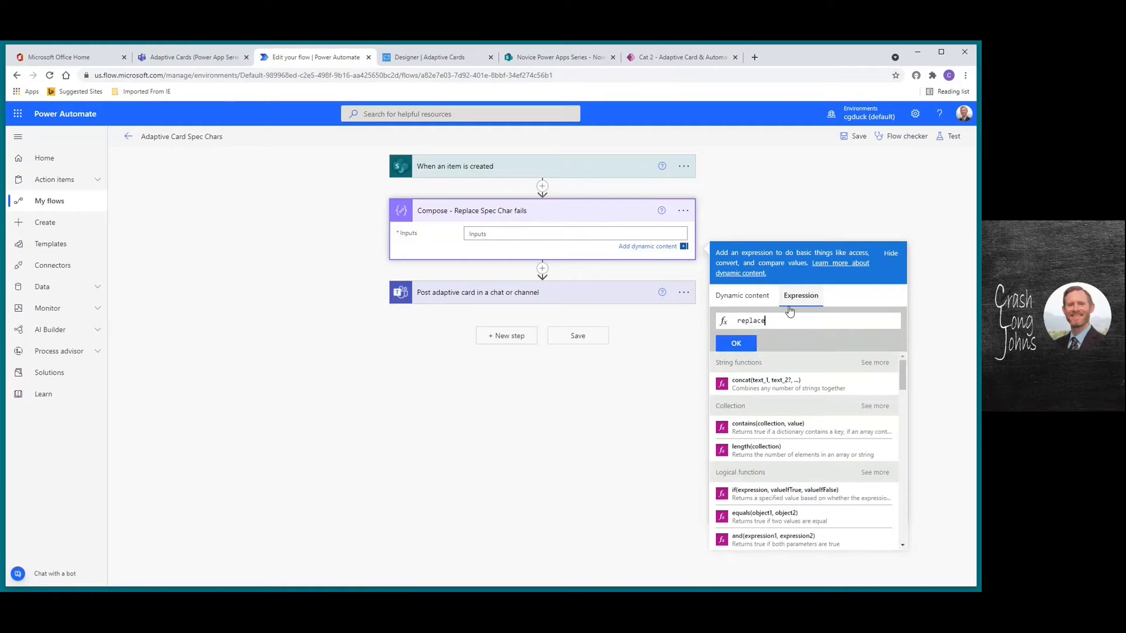
type("(")
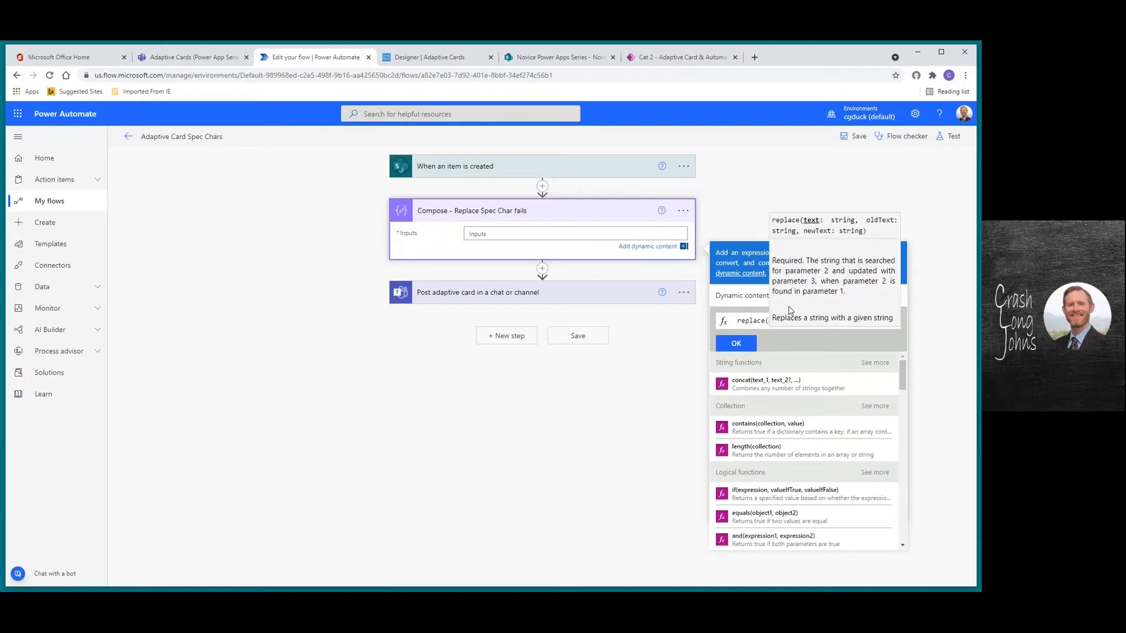
type(")")
key("Left")
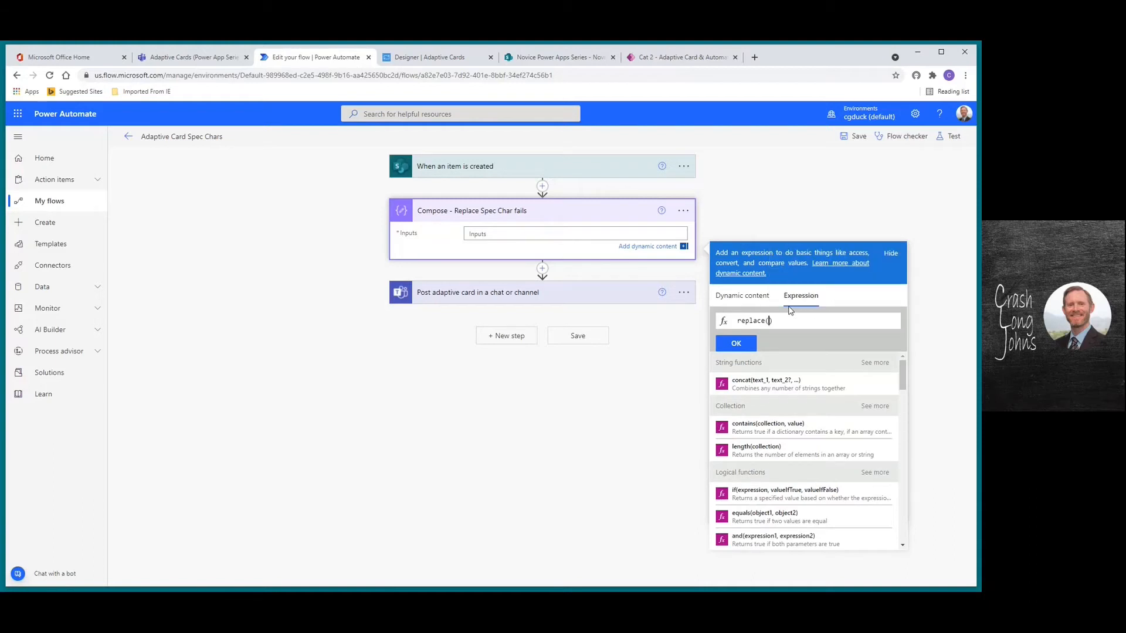
type("replace")
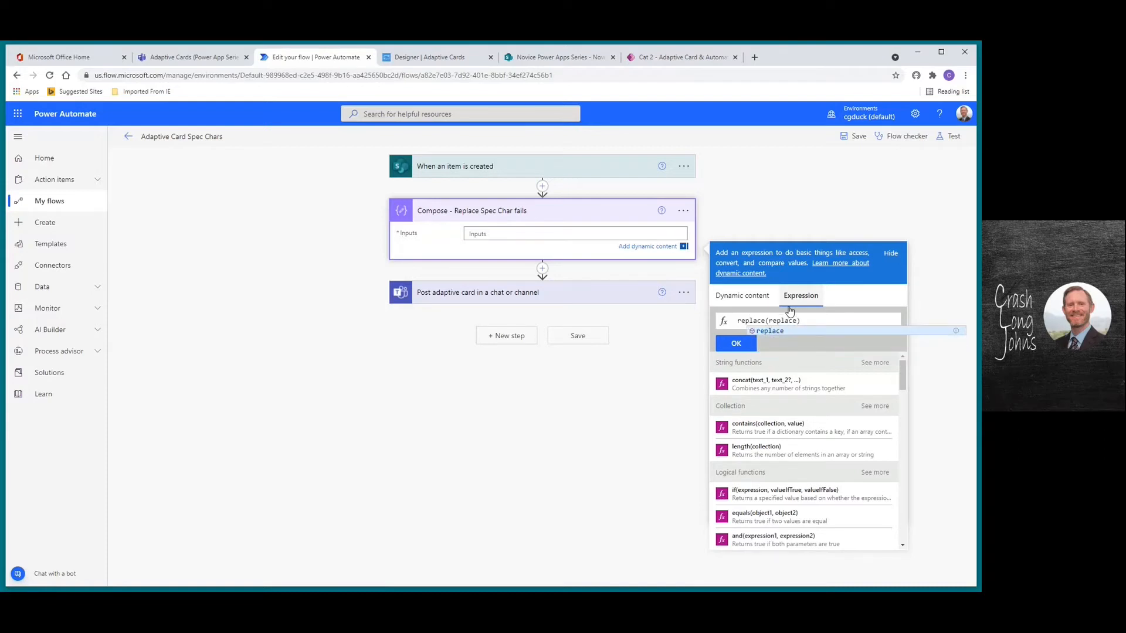
type("()")
key("Left")
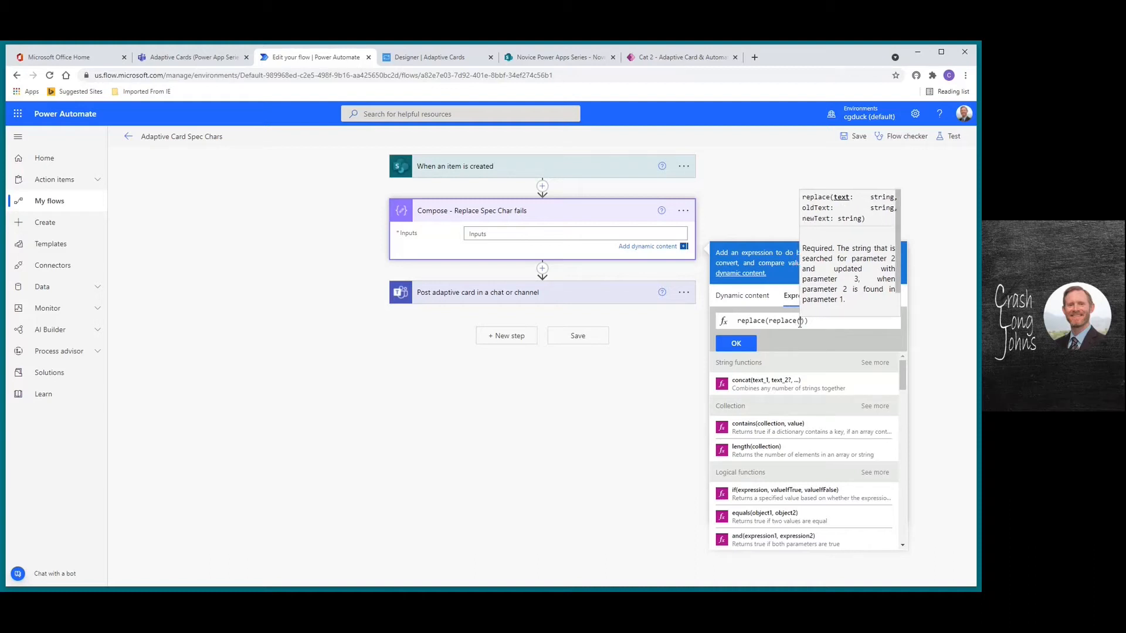
left_click(747, 302)
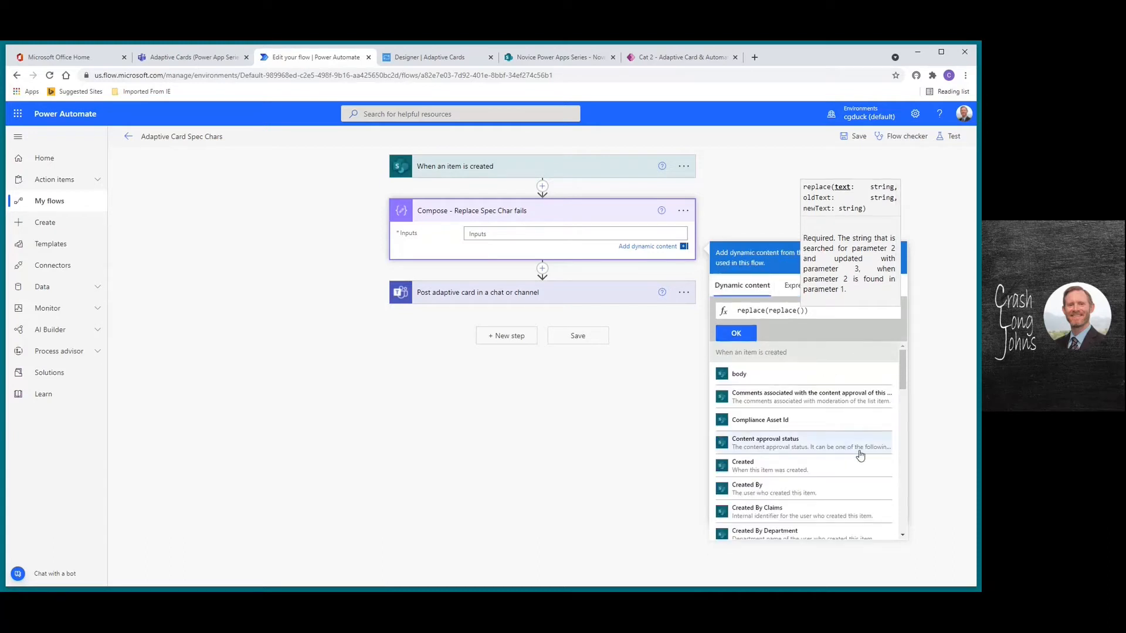
Fill the nested replace() with the item's Title and its backslash, double-quote and single-quote arguments, then confirm it
left_click_drag(902, 372, 904, 511)
left_click(756, 460)
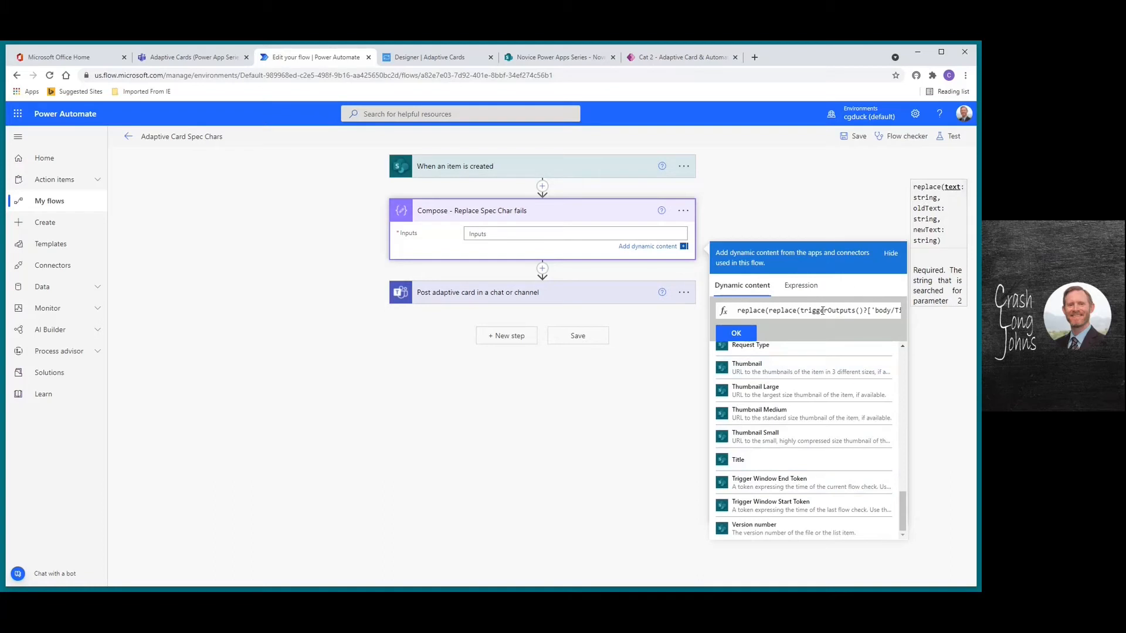
key("Right")
key("Right")
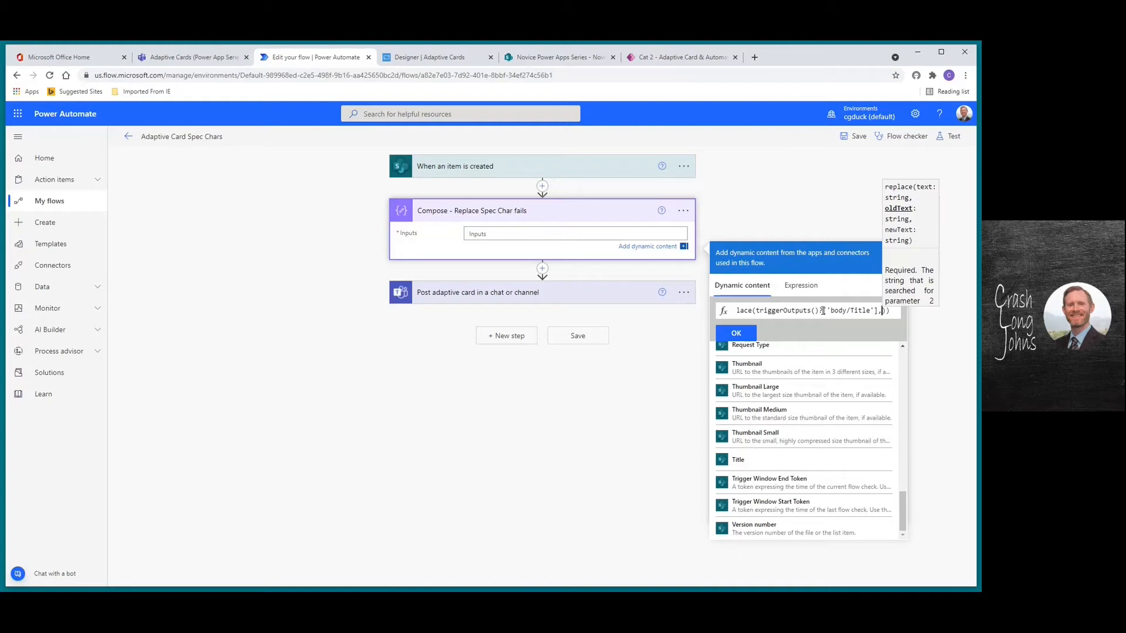
type("'")
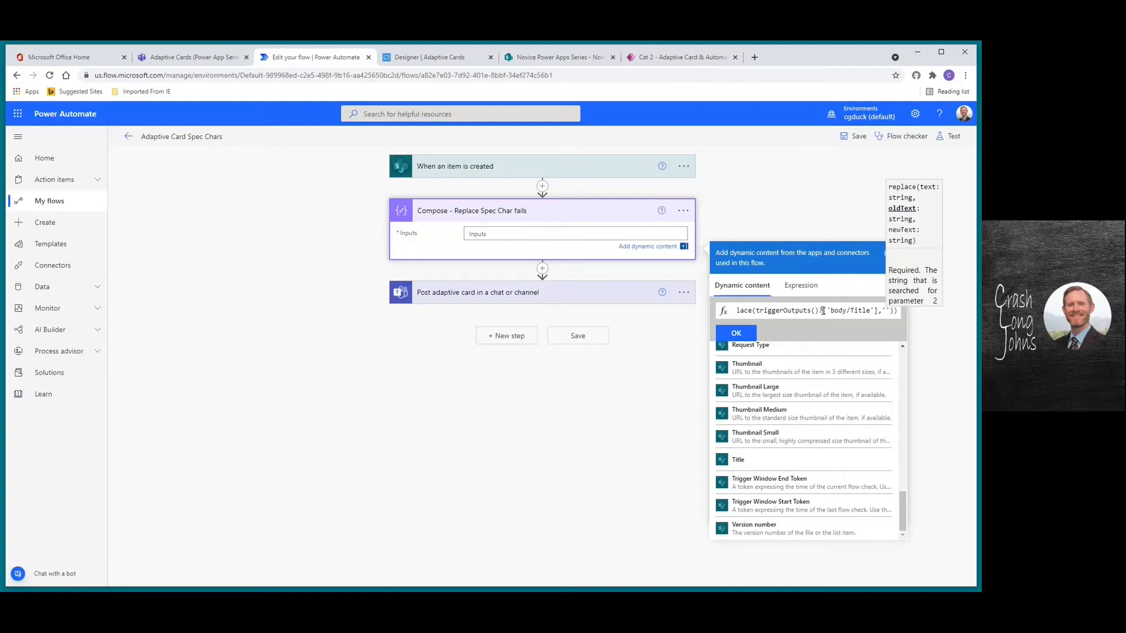
type("\\")
key("Right")
key("Right")
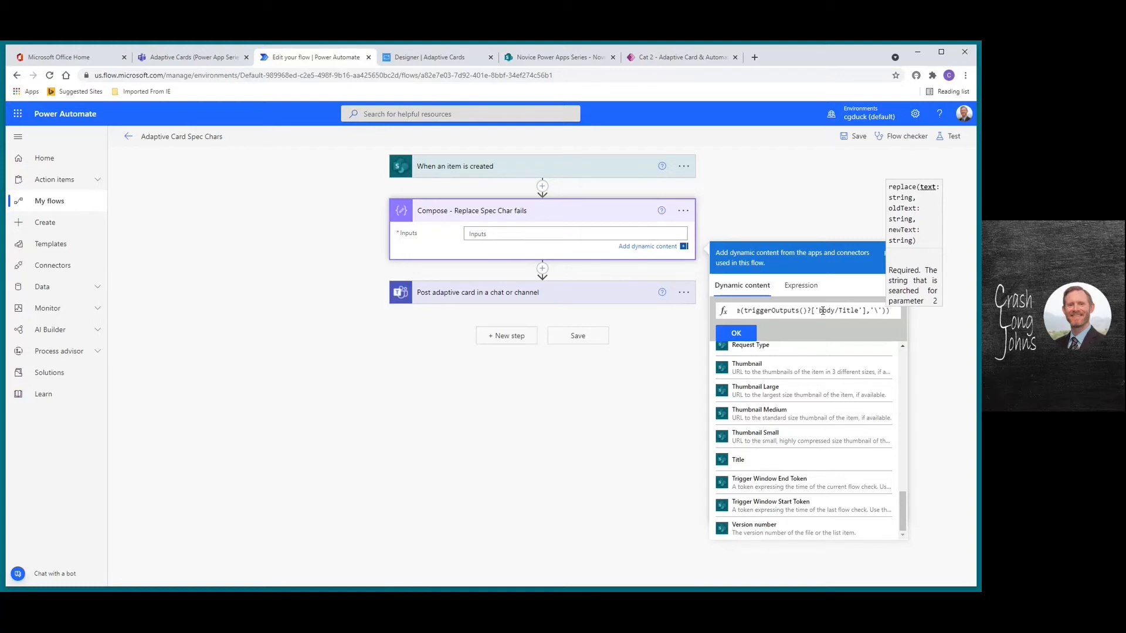
type(",")
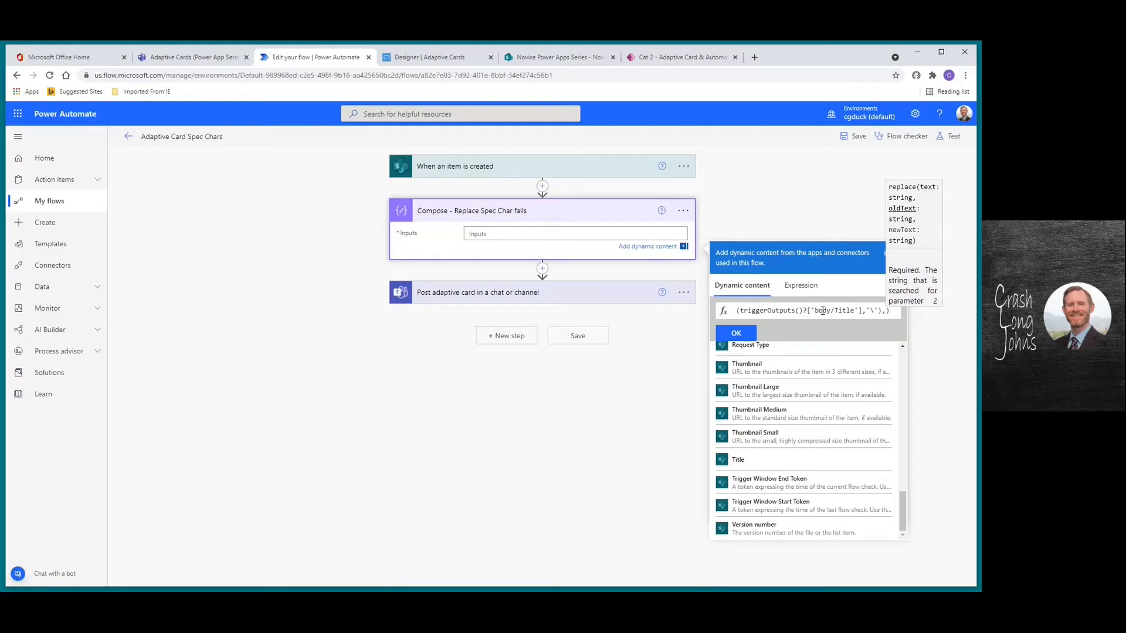
type("'")
type("\"")
key("Right")
type(",'''")
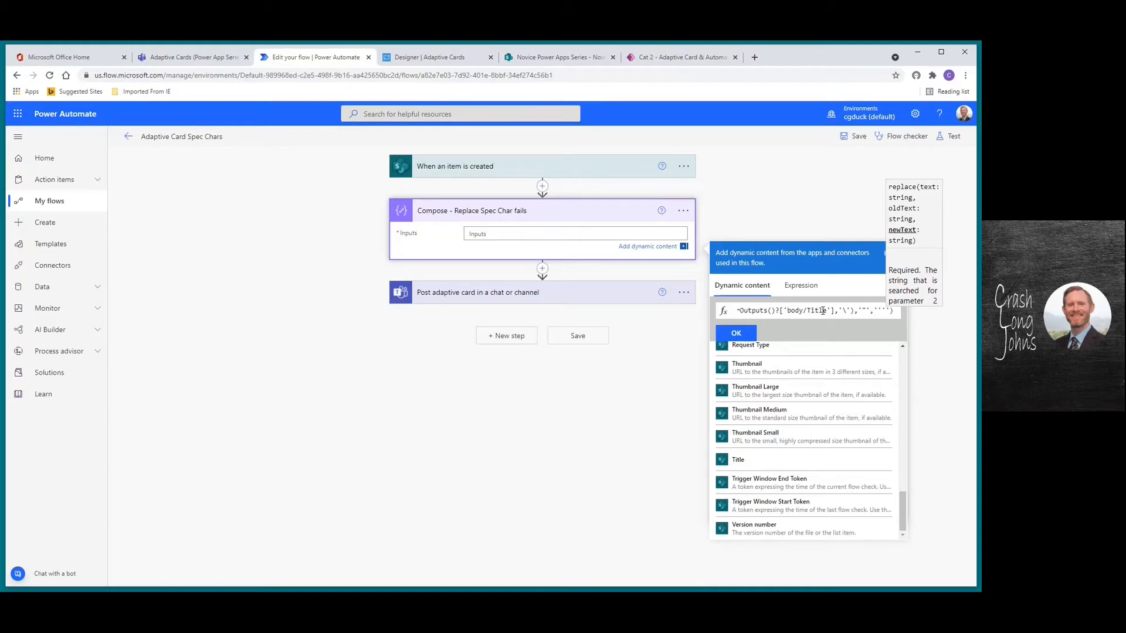
key("End")
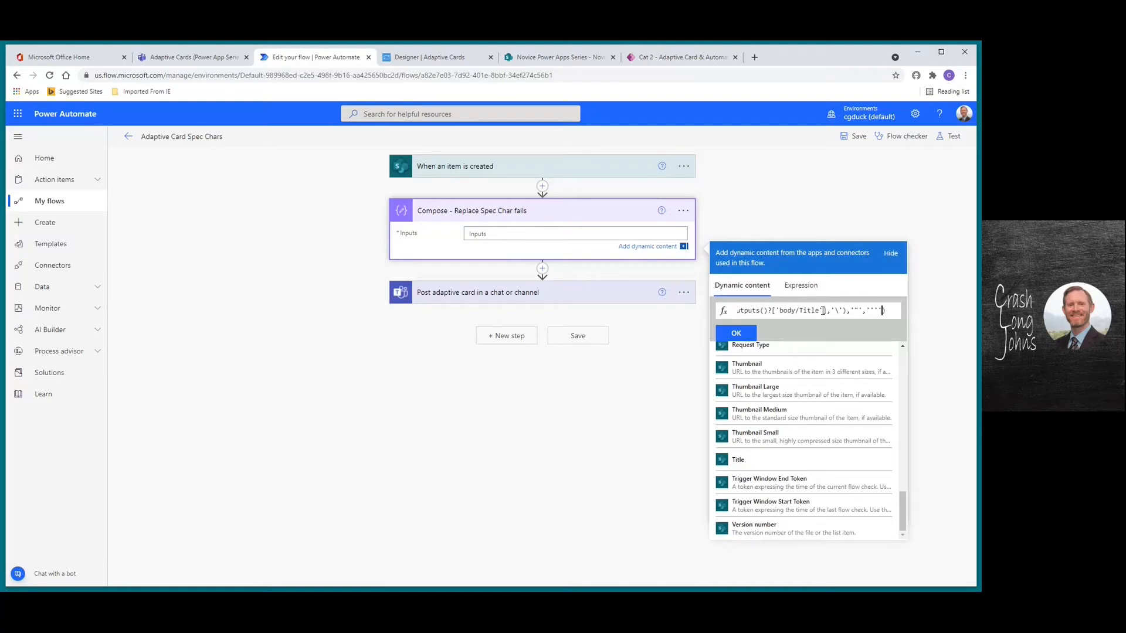
key("Left")
key("Left")
key("Left")
key("Left")
key("Left")
key("Left")
key("Left")
key("Left")
key("Left")
key("Left")
key("Left")
key("Left")
key("Left")
key("Left")
key("Left")
key("Left")
key("Left")
key("Left")
key("Left")
key("Left")
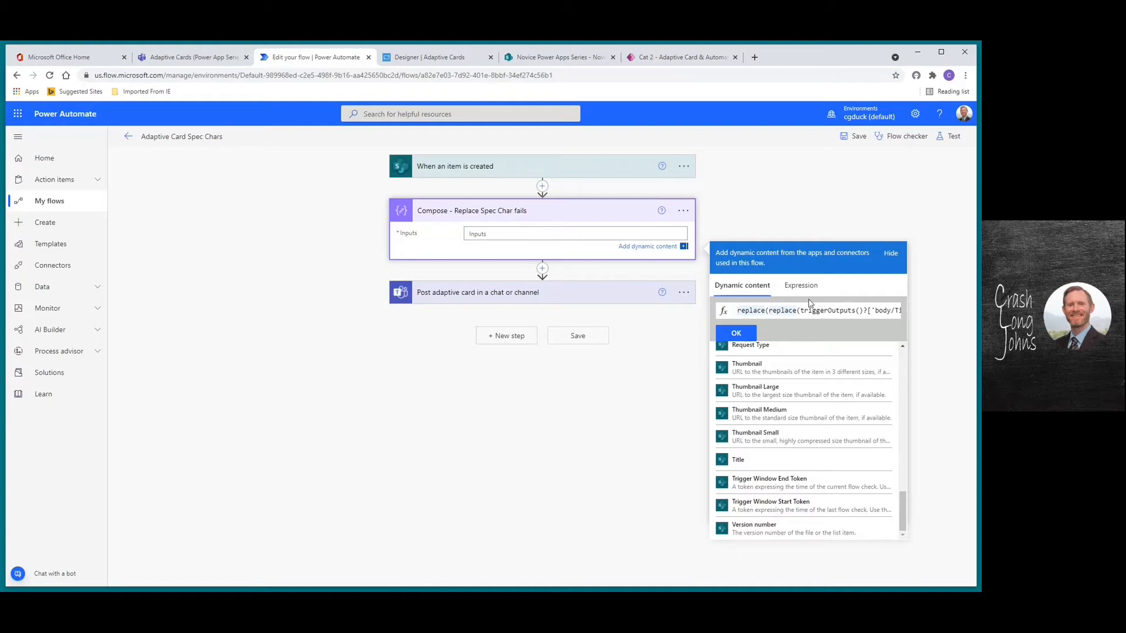
left_click_drag(737, 310, 937, 321)
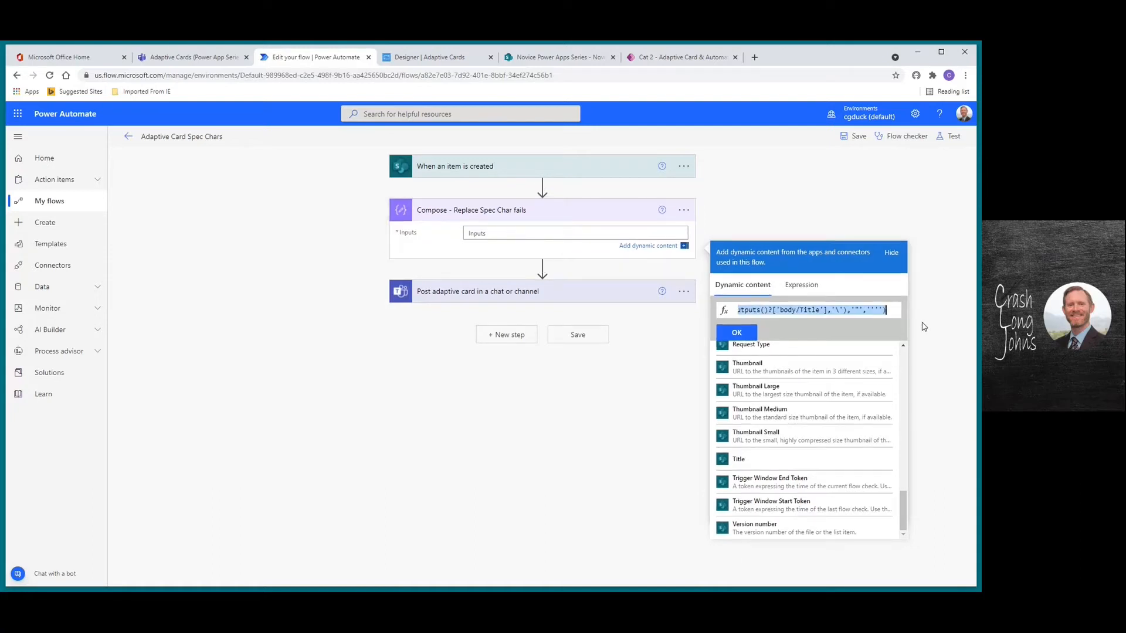
left_click(745, 336)
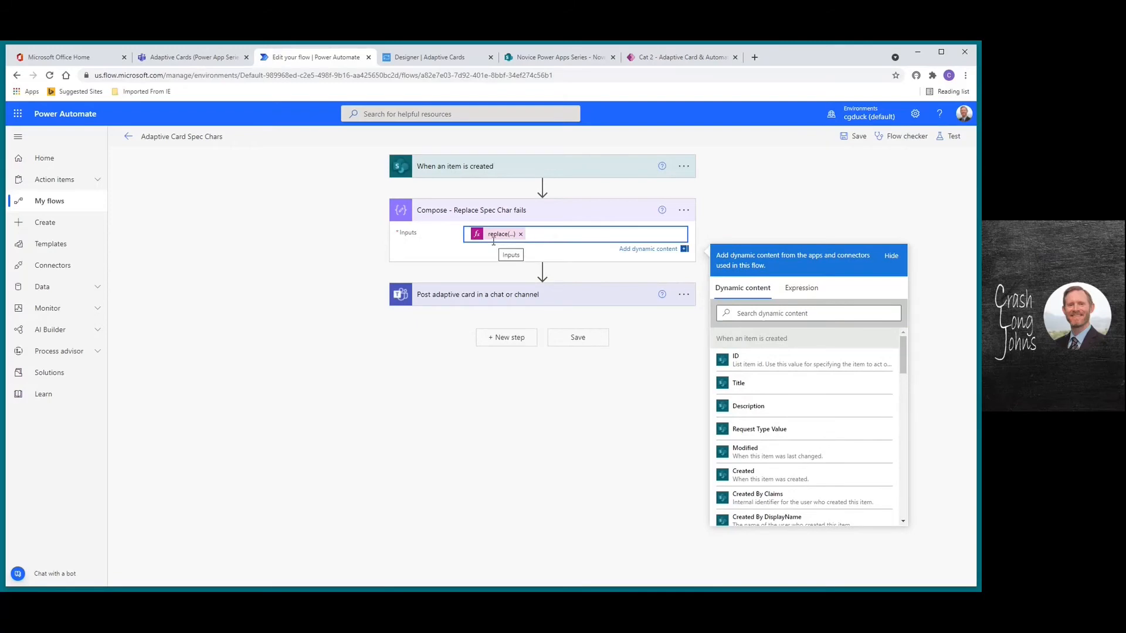
Paste the full replace() expression into a note on the Compose step
left_click(685, 211)
left_click(683, 211)
left_click(725, 246)
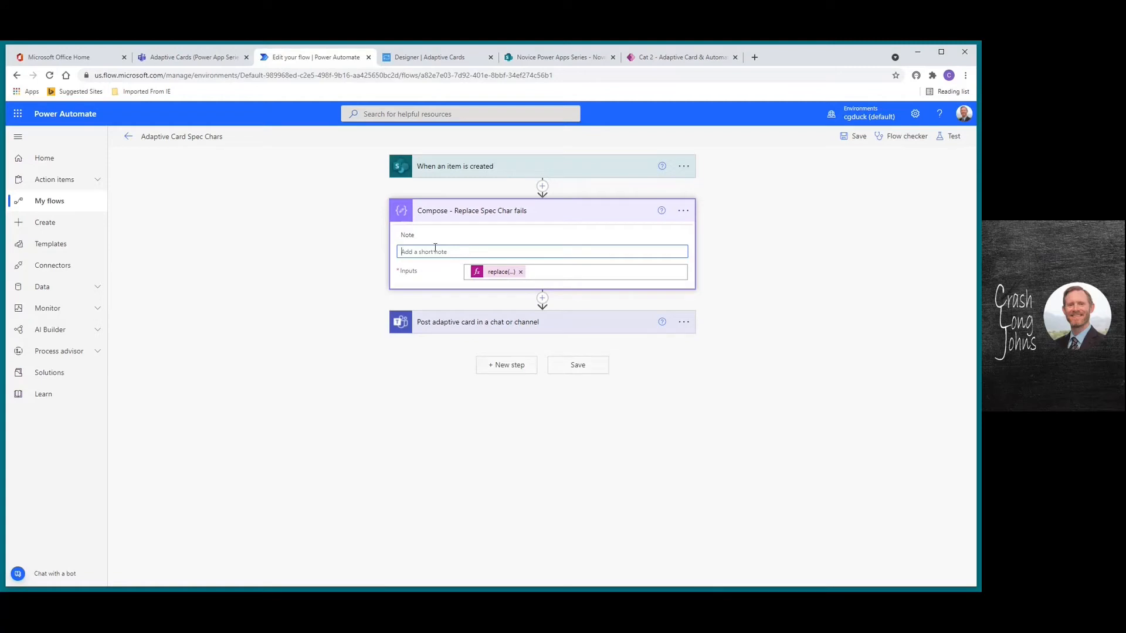
type("replace(replace(triggerOutputs()?['body/Title'],'\\'),'\"','')")
In the adaptive card JSON, replace the raw Title value with the Compose Outputs
left_click(596, 212)
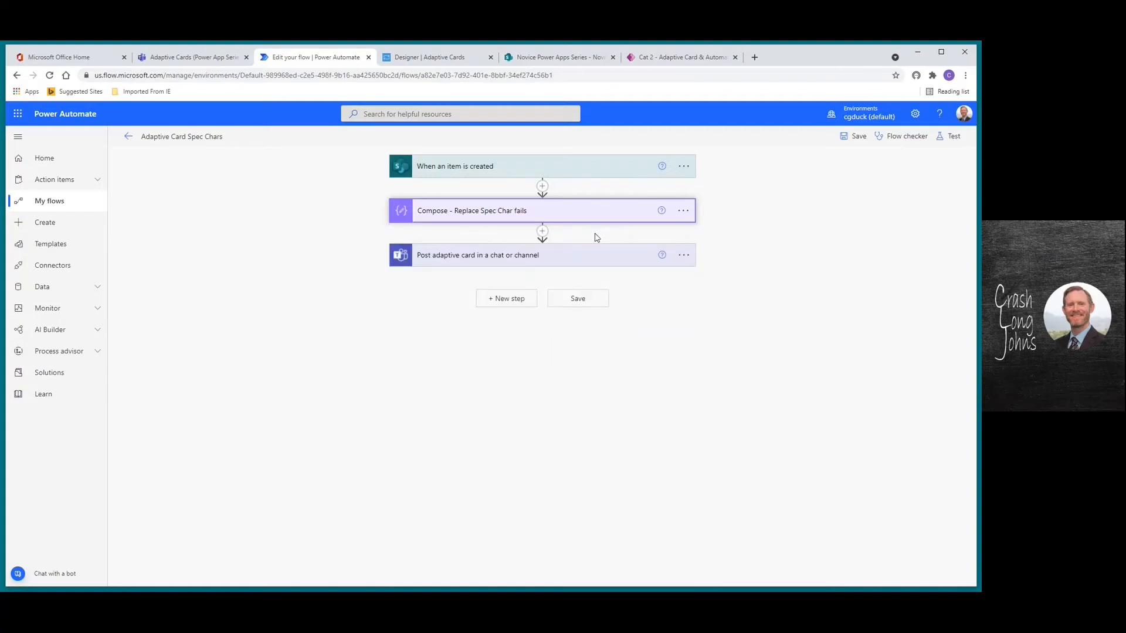
left_click(549, 260)
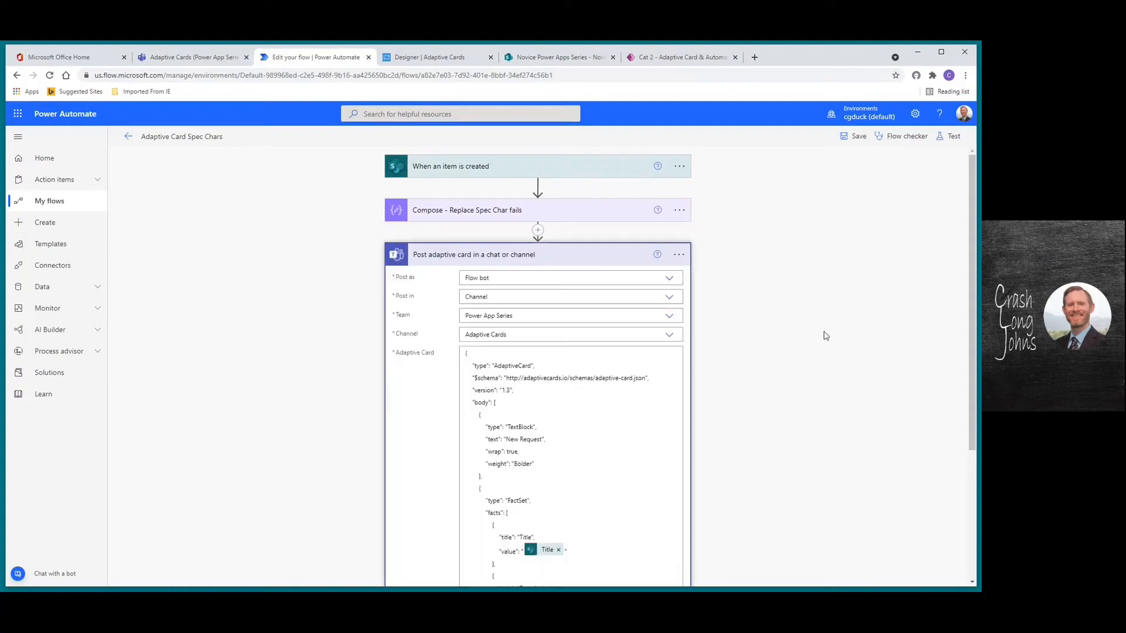
scroll(972, 343, "down", 3)
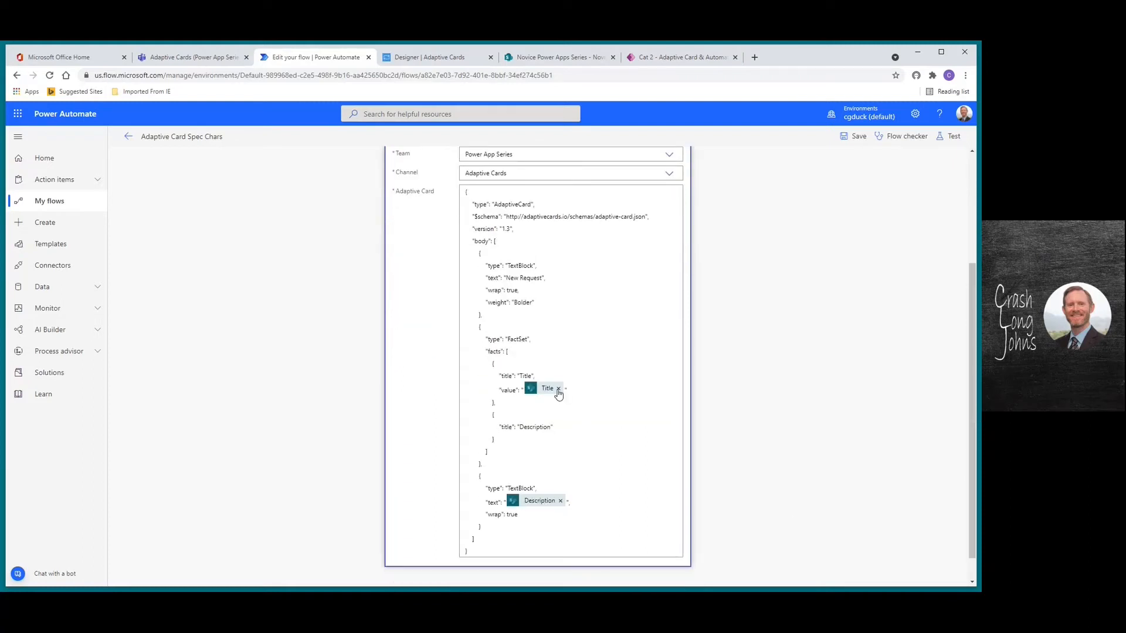
left_click(566, 388)
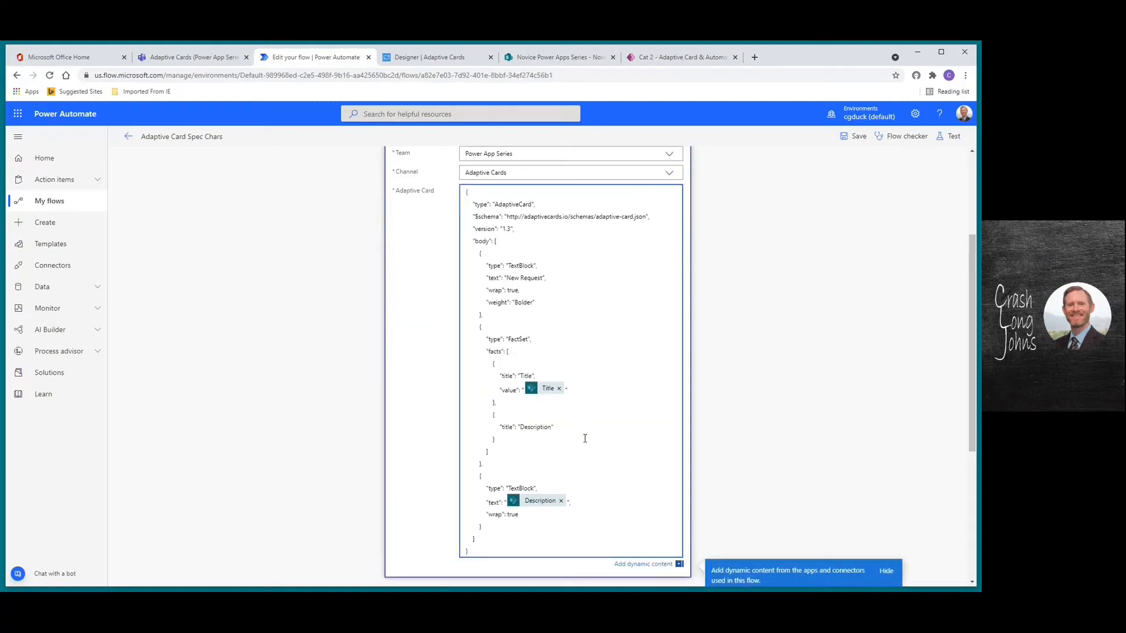
left_click_drag(970, 396, 972, 496)
left_click(735, 473)
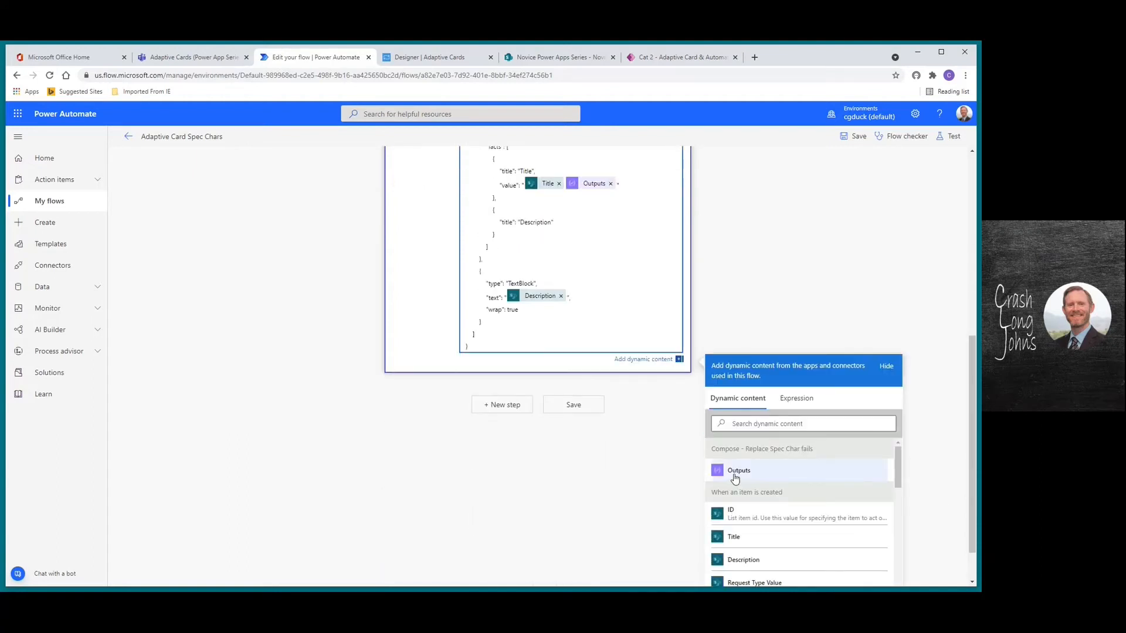
left_click(560, 184)
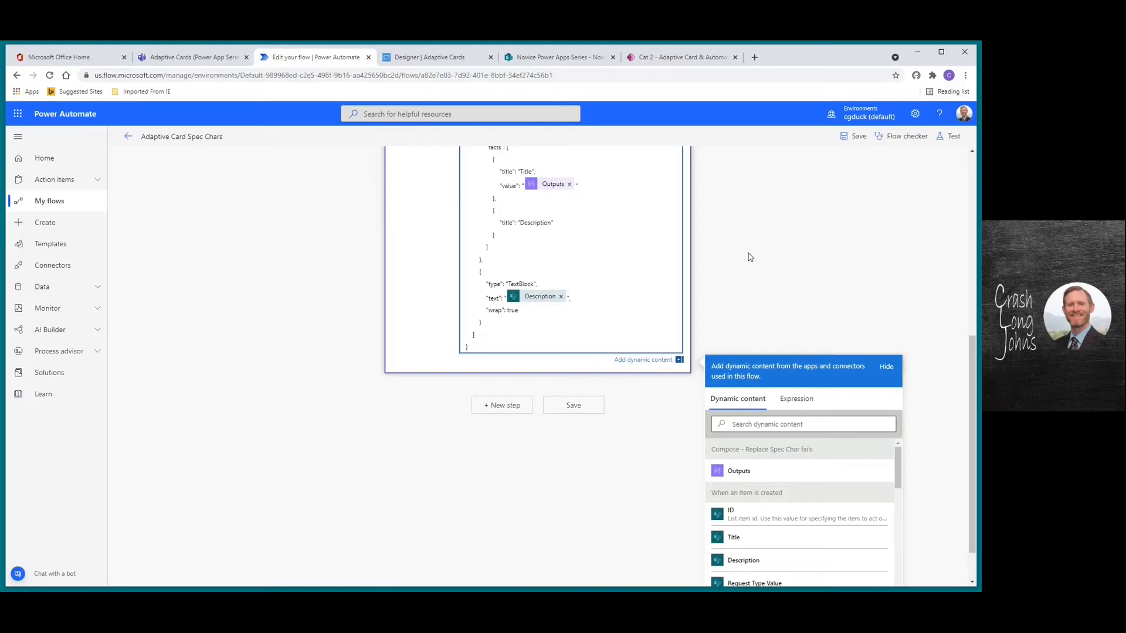
left_click_drag(972, 409, 972, 225)
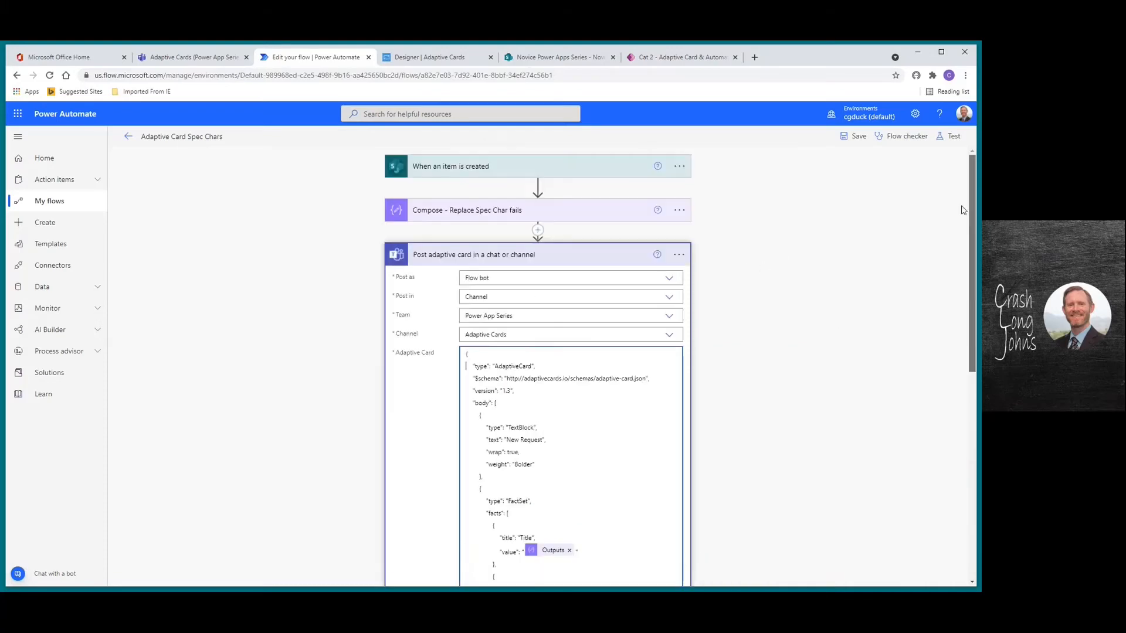
Save the flow and start a manual test
left_click(858, 137)
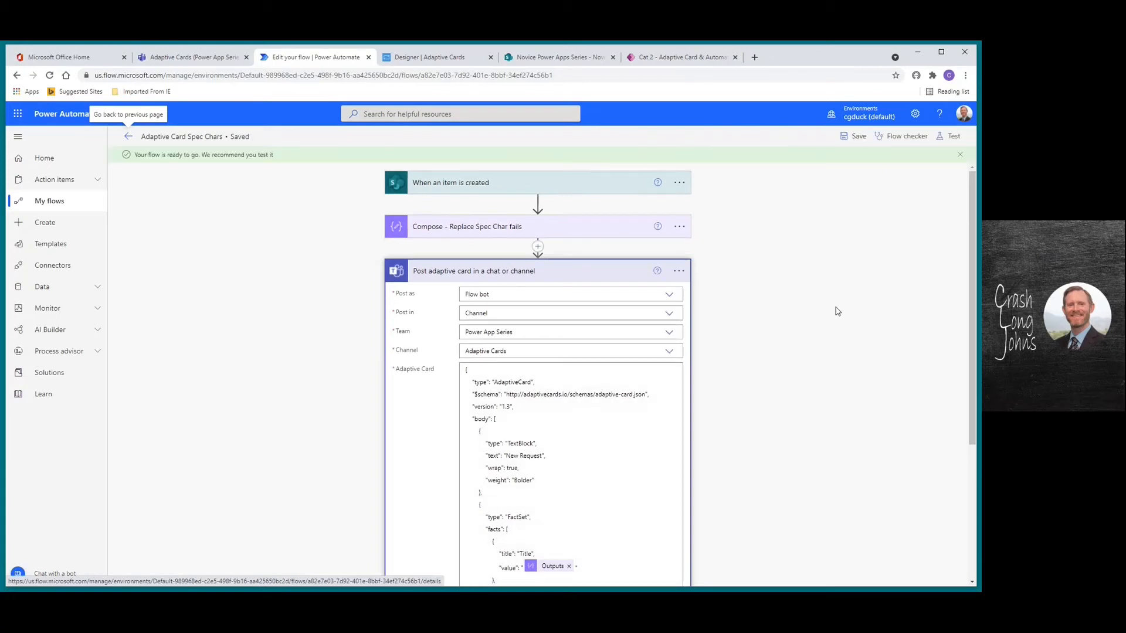
left_click(954, 137)
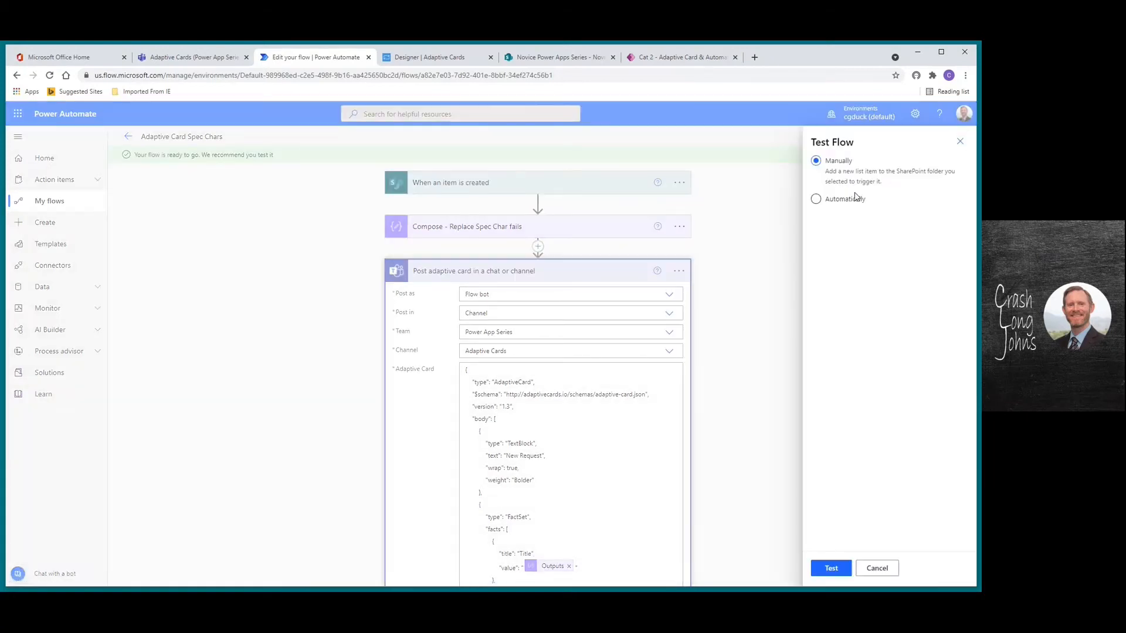
left_click(831, 569)
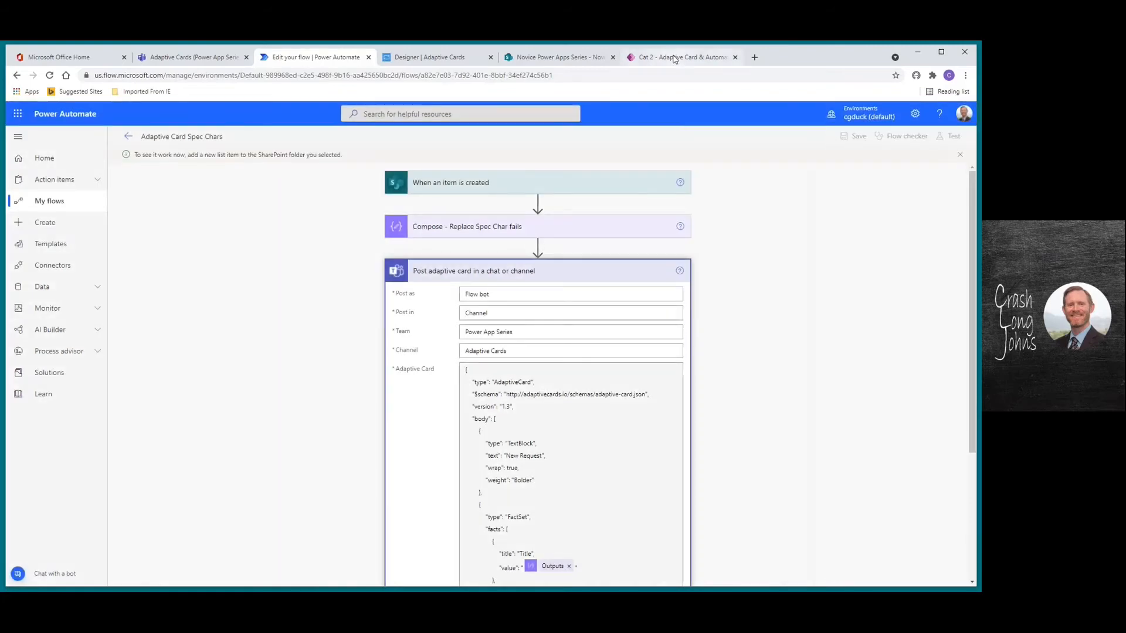
Submit a new request with Title 'backslash \ and "double quotes"' and Description 'Testing'
left_click(675, 58)
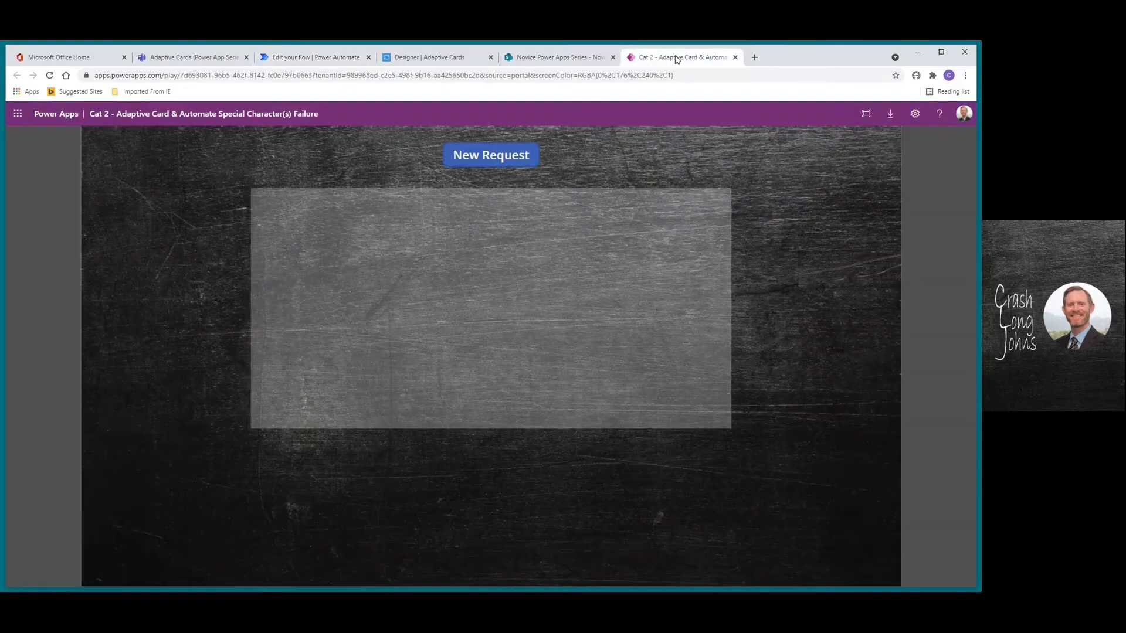
left_click(512, 156)
left_click(419, 230)
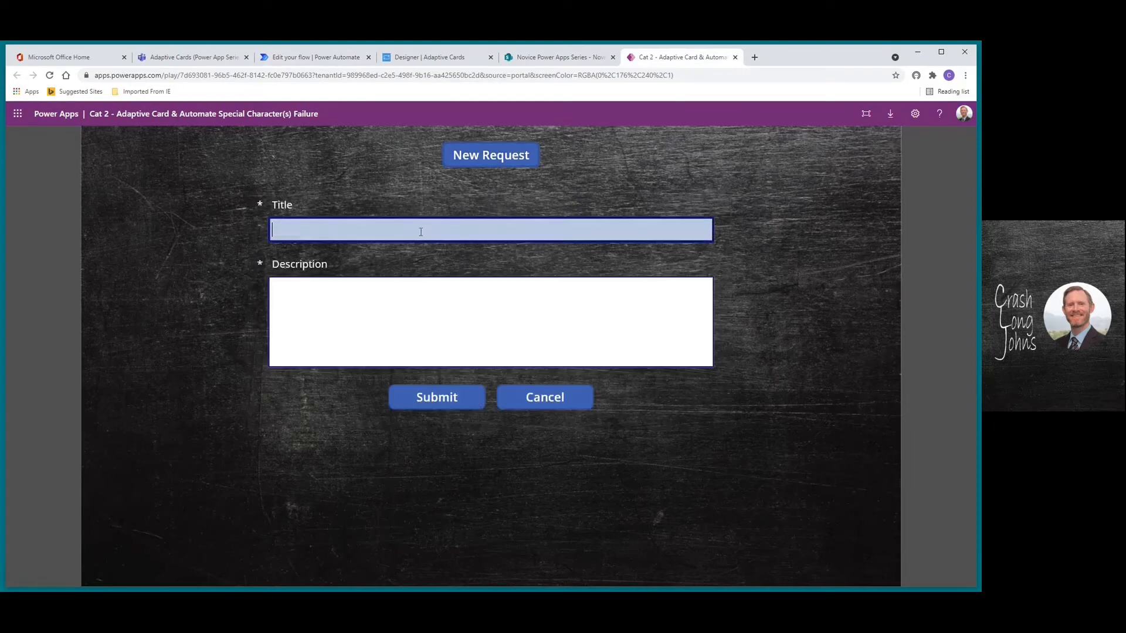
type("backslash \\ and \"double quotes\"")
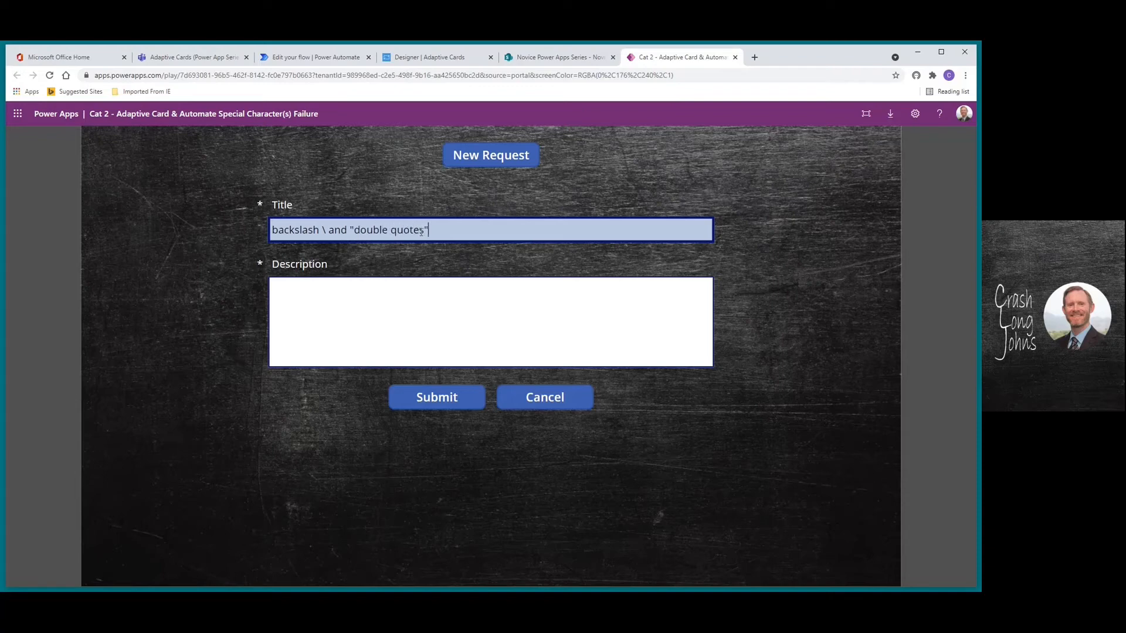
key("Tab")
type("Teseting")
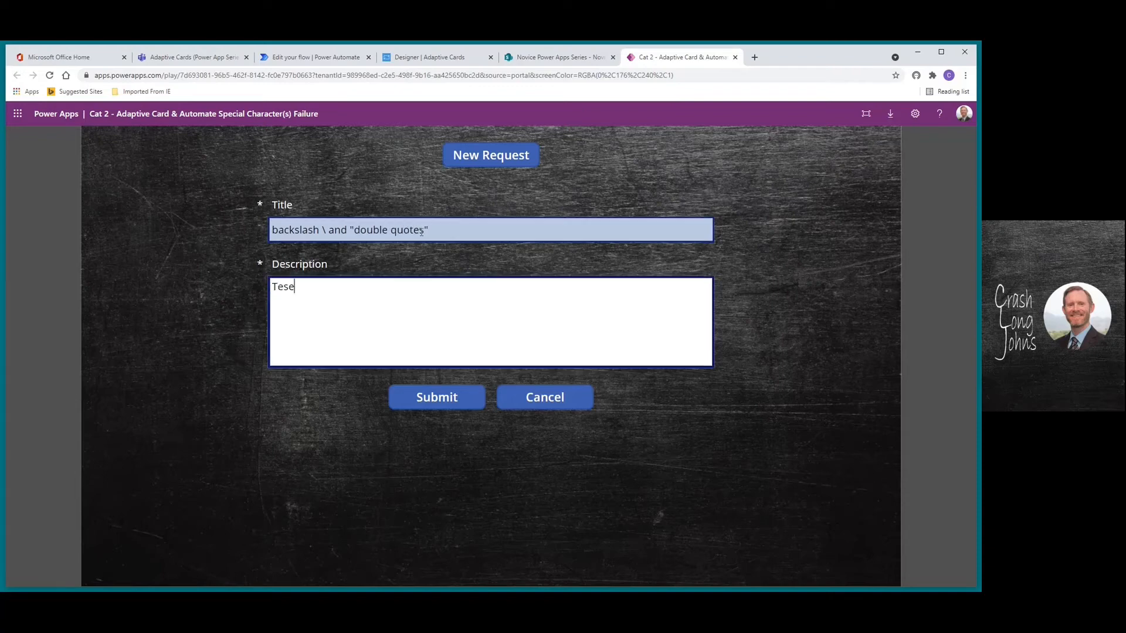
key("BackSpace")
key("BackSpace")
key("BackSpace")
key("BackSpace")
type("ing")
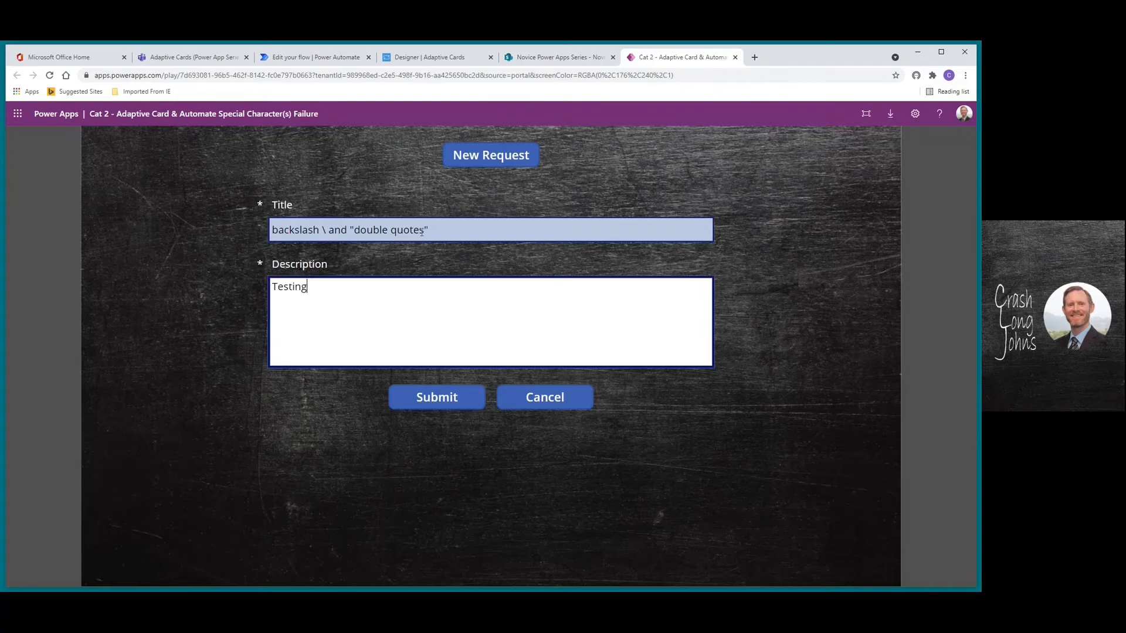
left_click(439, 399)
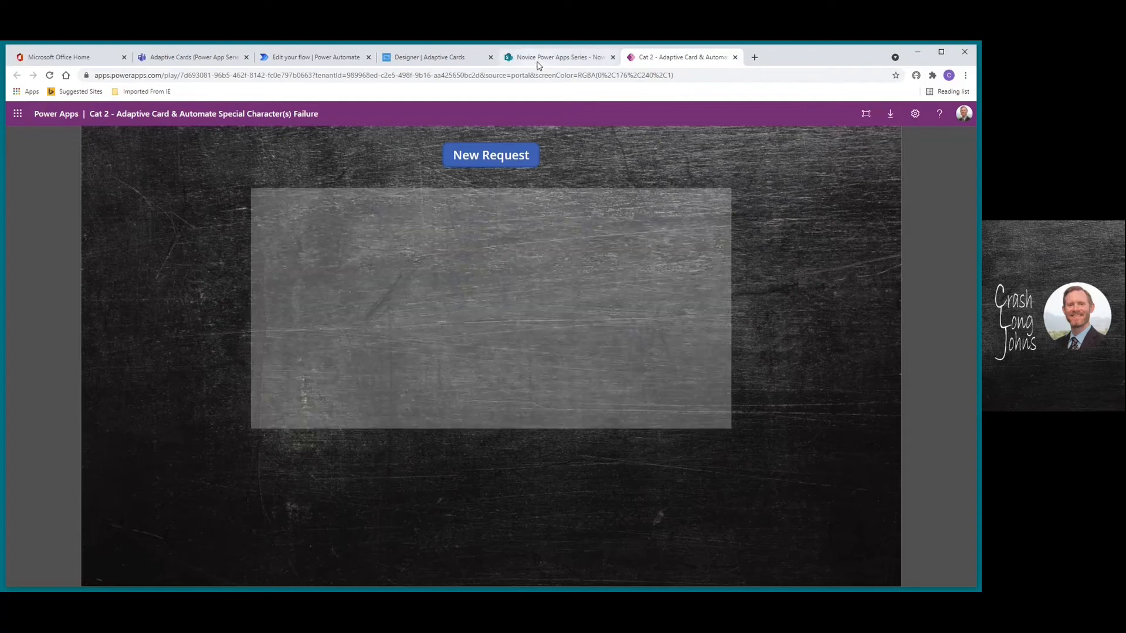
Reload the Novice Power Apps Data list to confirm the new backslash item appears
left_click(541, 58)
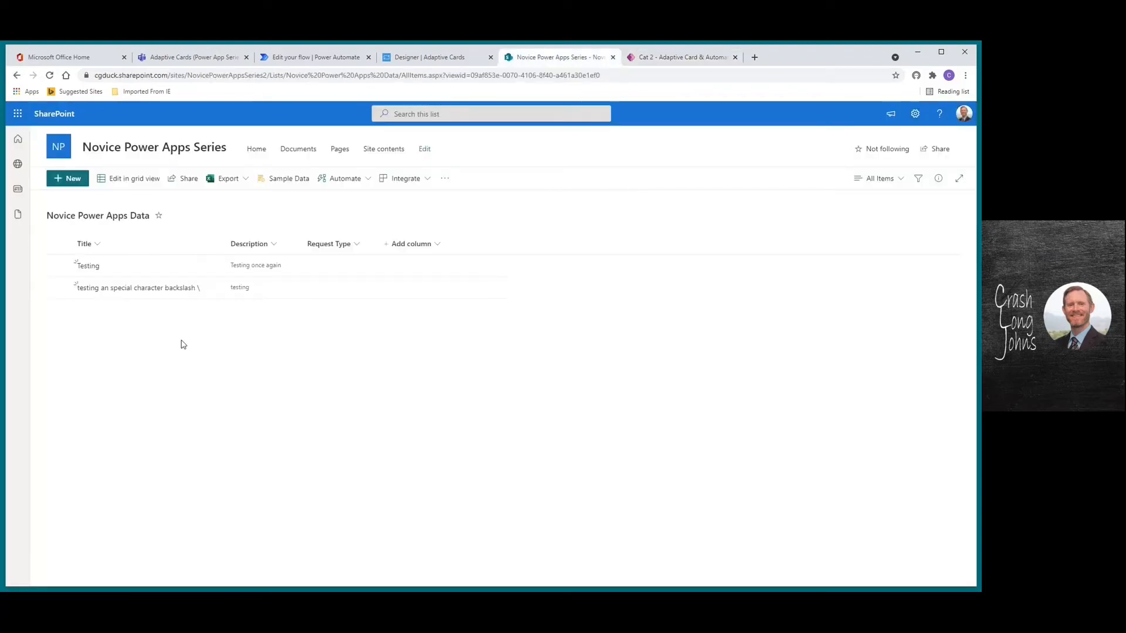
left_click(50, 75)
left_click(304, 59)
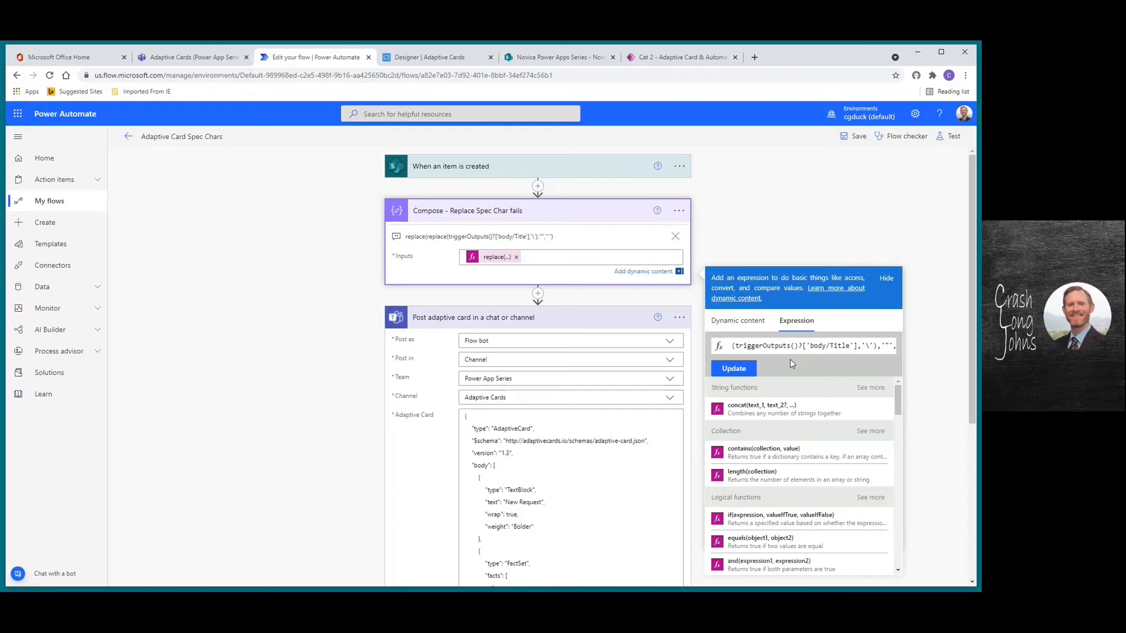
Edit the inner replace() so each backslash in the Title becomes '-', and update the expression
type(",")
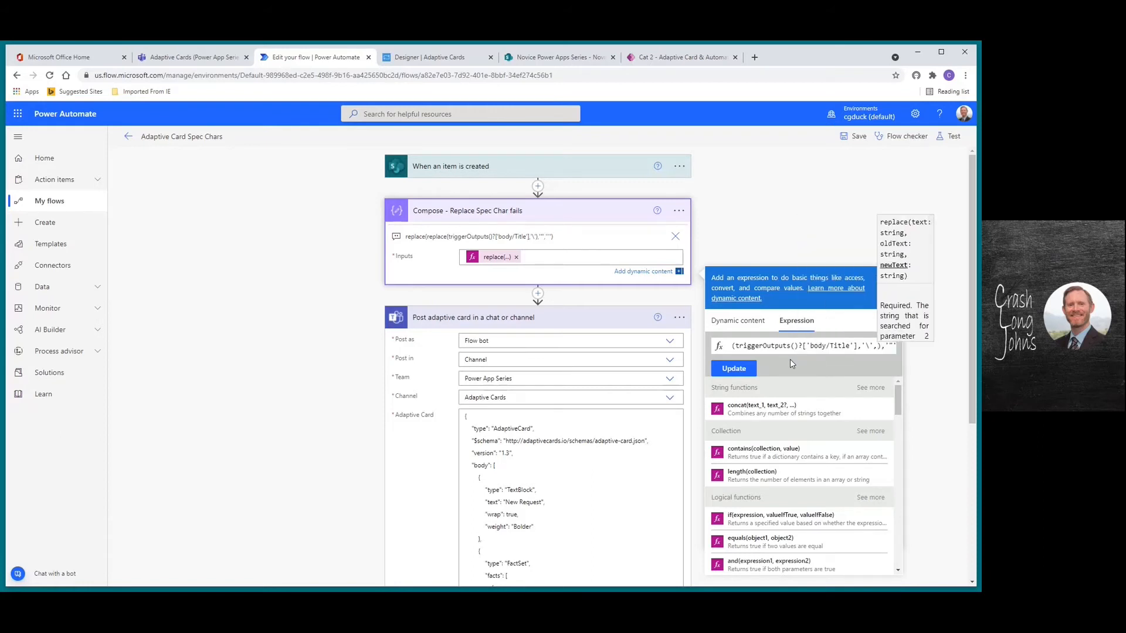
type("'")
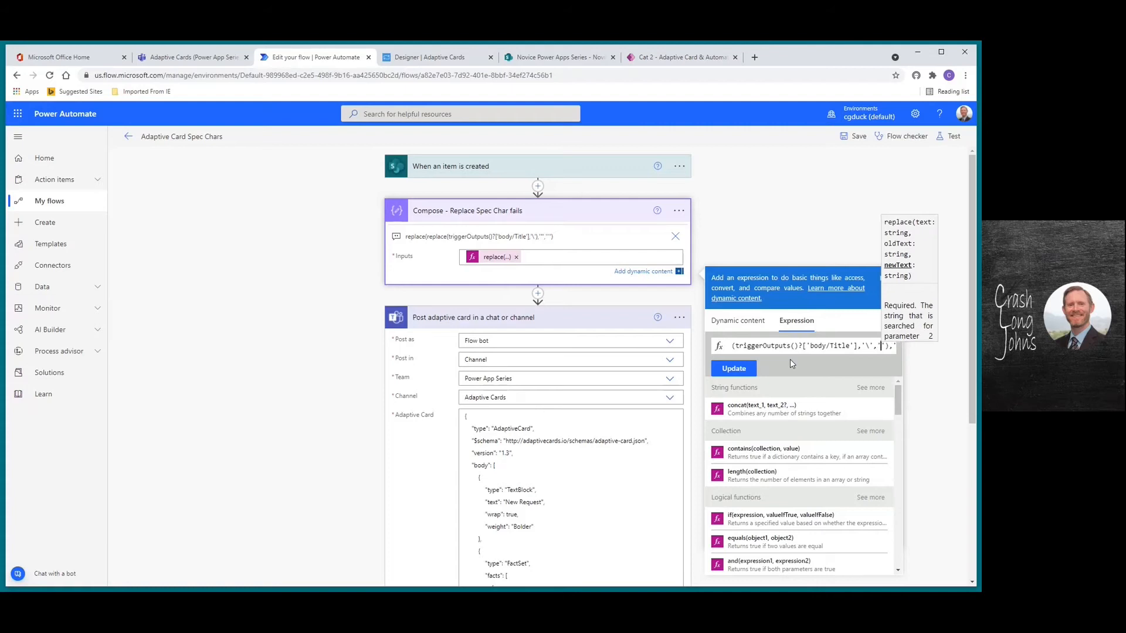
type("-")
key("Right")
key("Right")
key("Right")
key("Right")
key("Right")
key("Right")
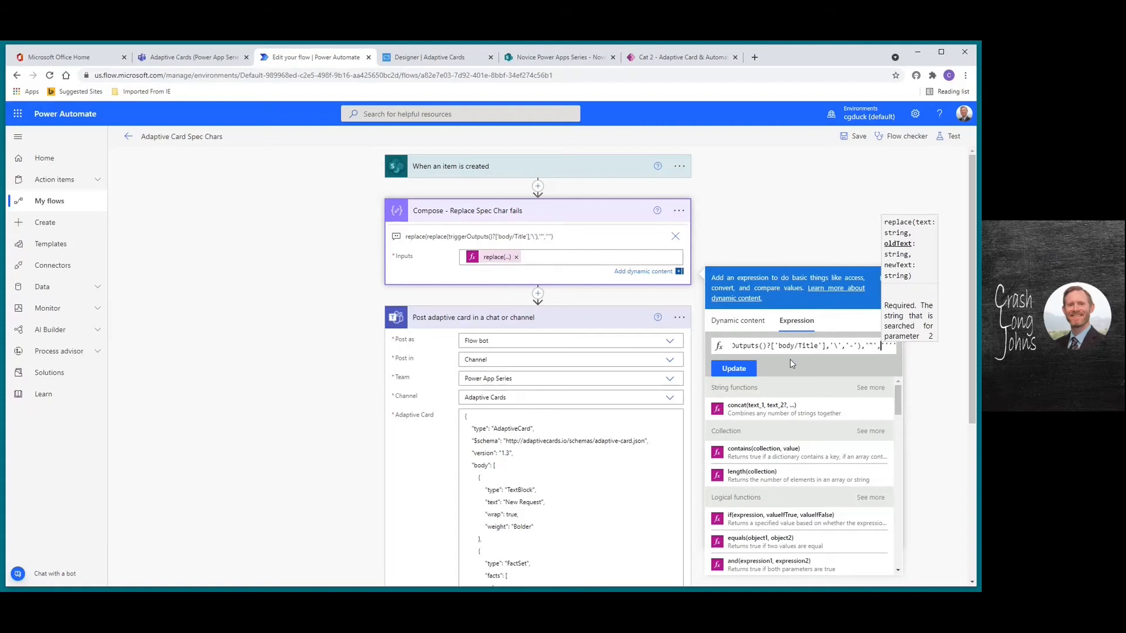
left_click(727, 370)
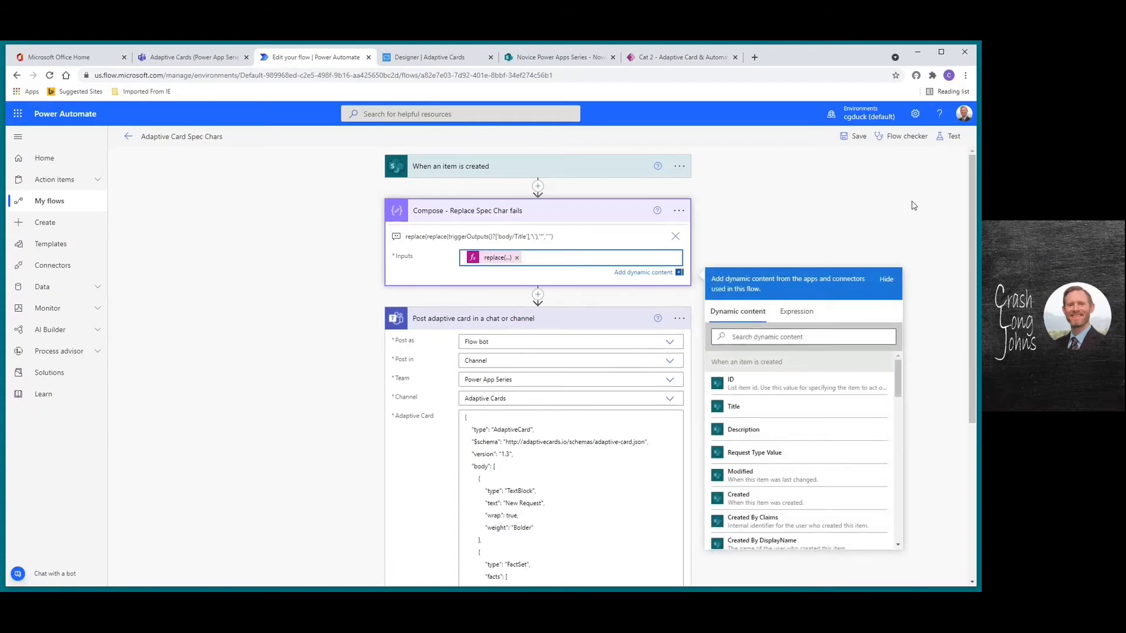
Rerun the flow automatically on the latest failed trigger run with Save & Test
left_click(951, 136)
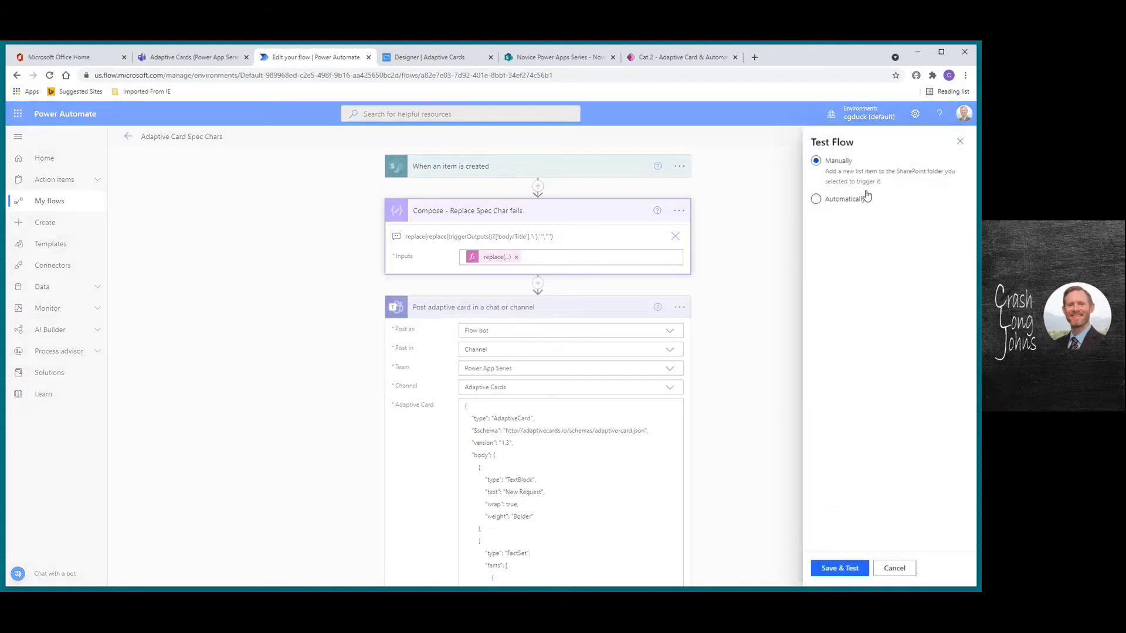
left_click(816, 200)
left_click(832, 217)
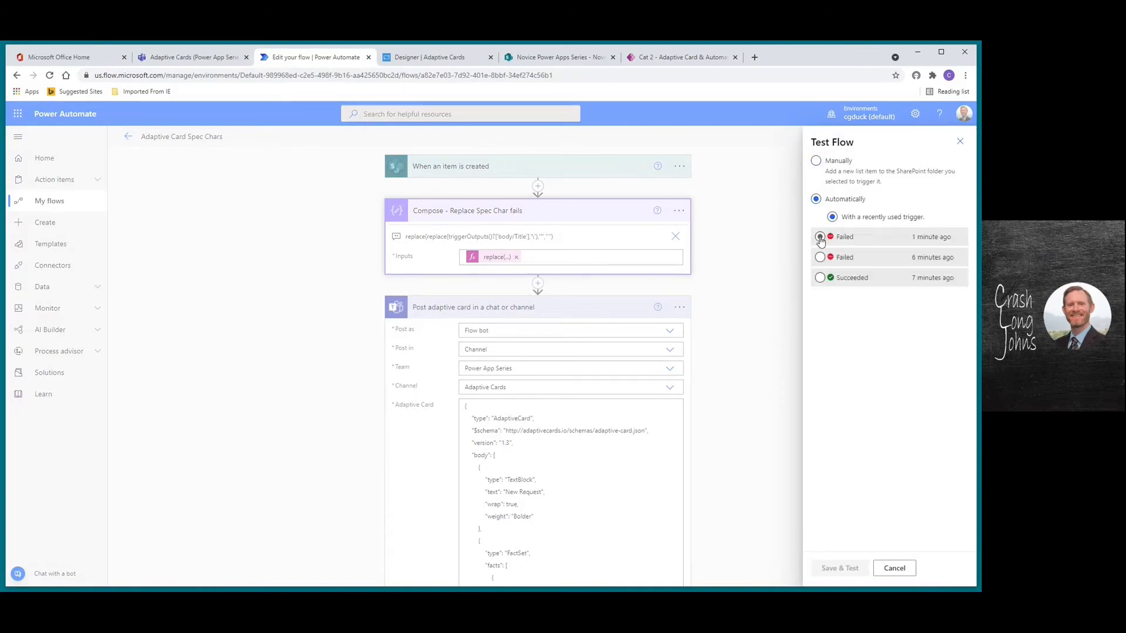
left_click(820, 237)
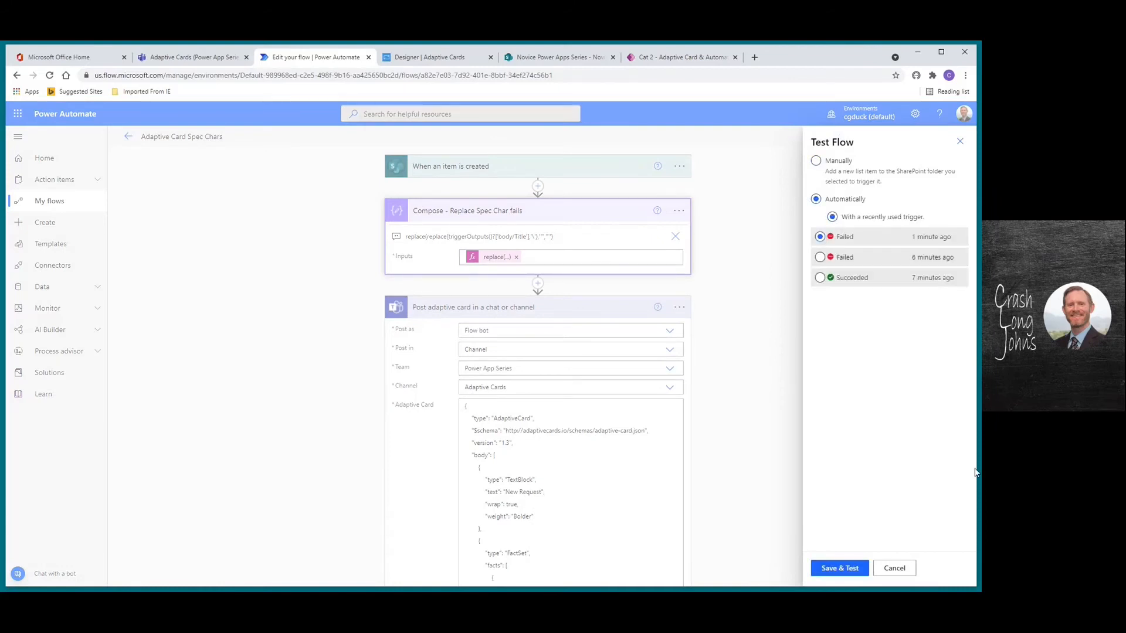
left_click(836, 570)
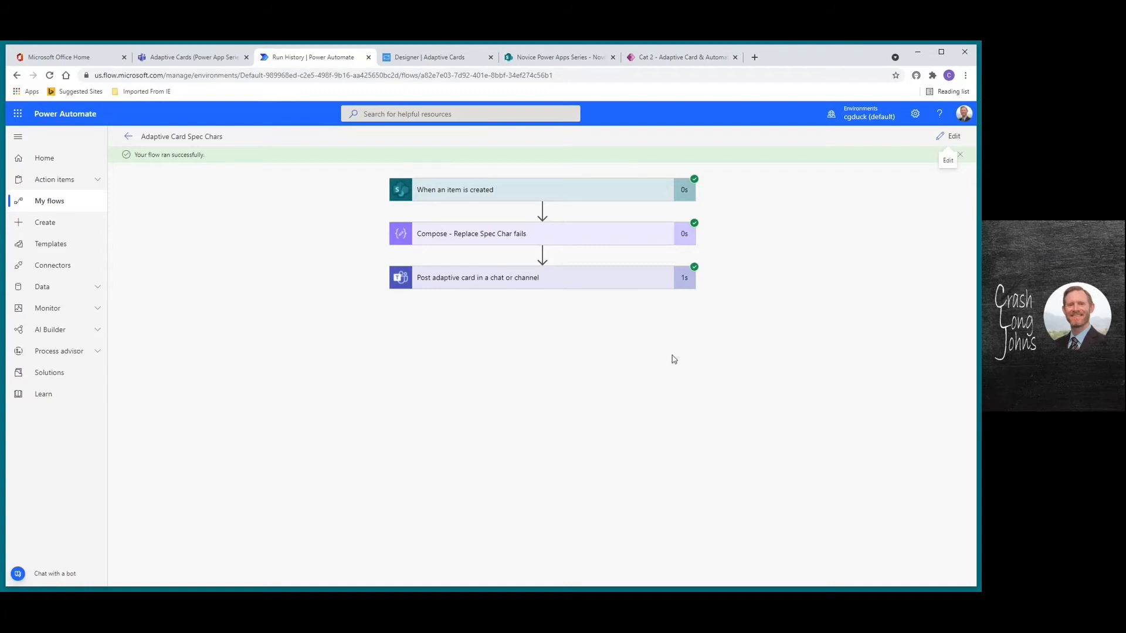
left_click(181, 57)
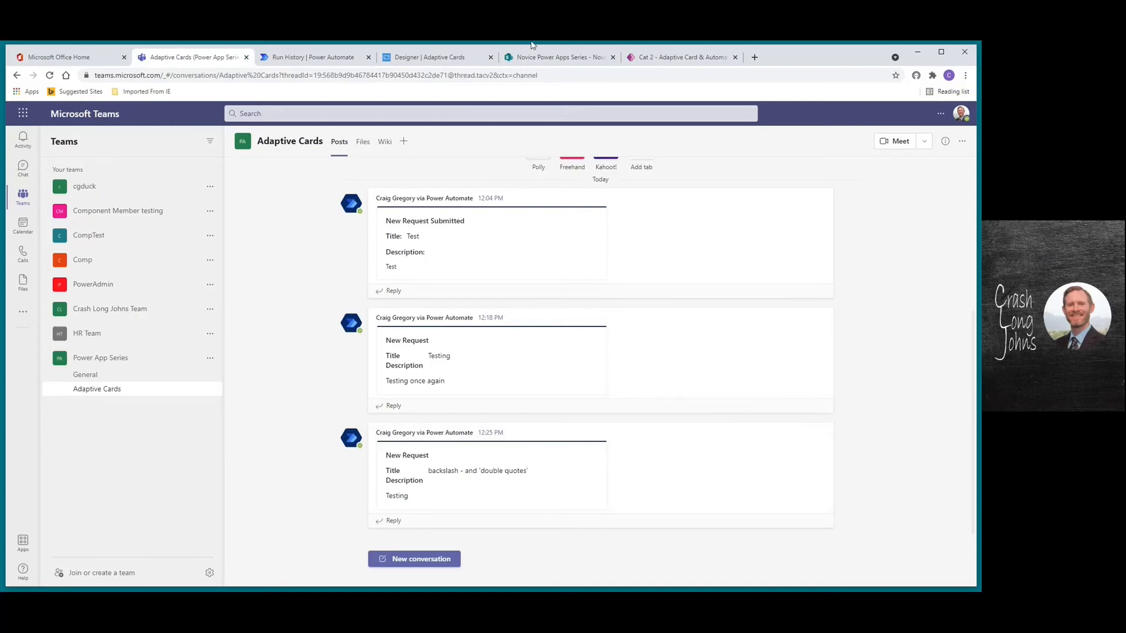
left_click(327, 57)
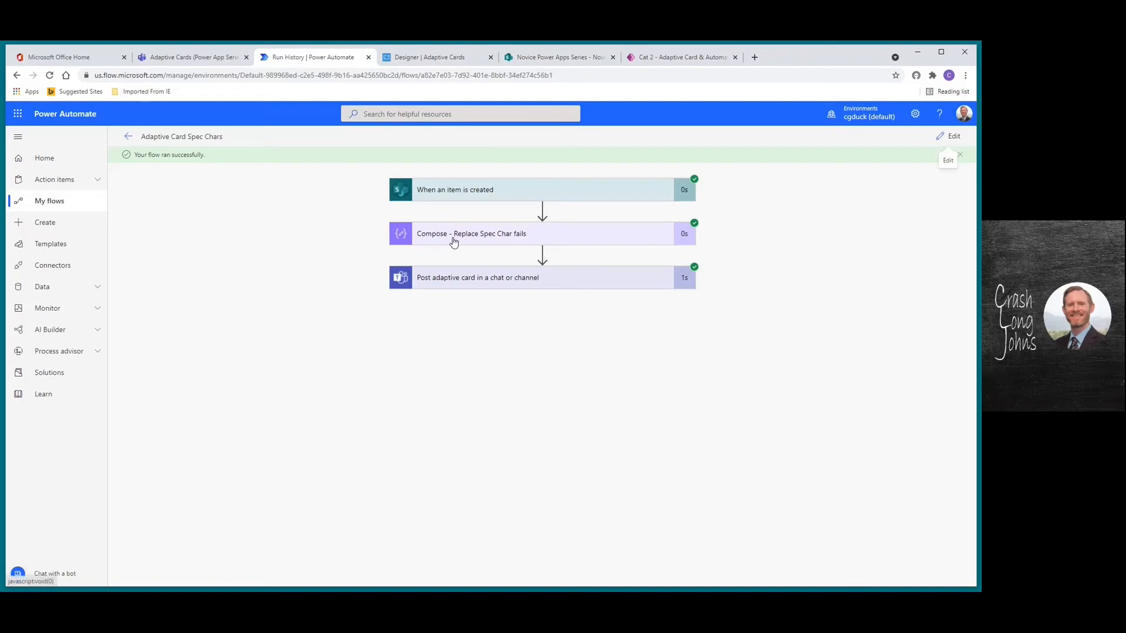
Check the SharePoint list, then return to the successful flow run
left_click(533, 59)
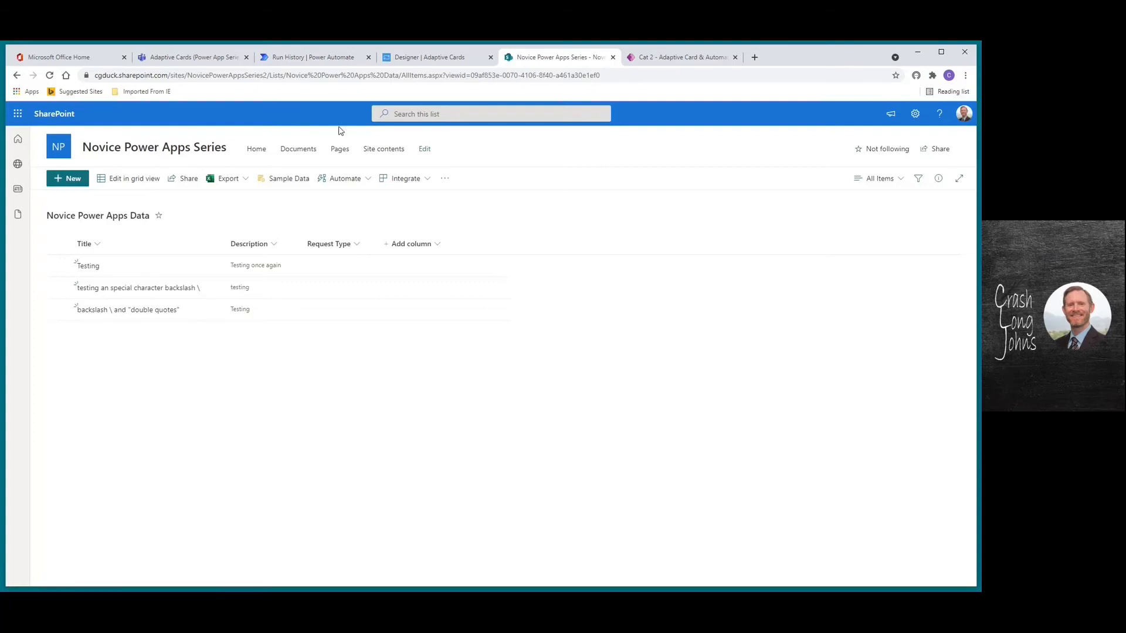
left_click(327, 58)
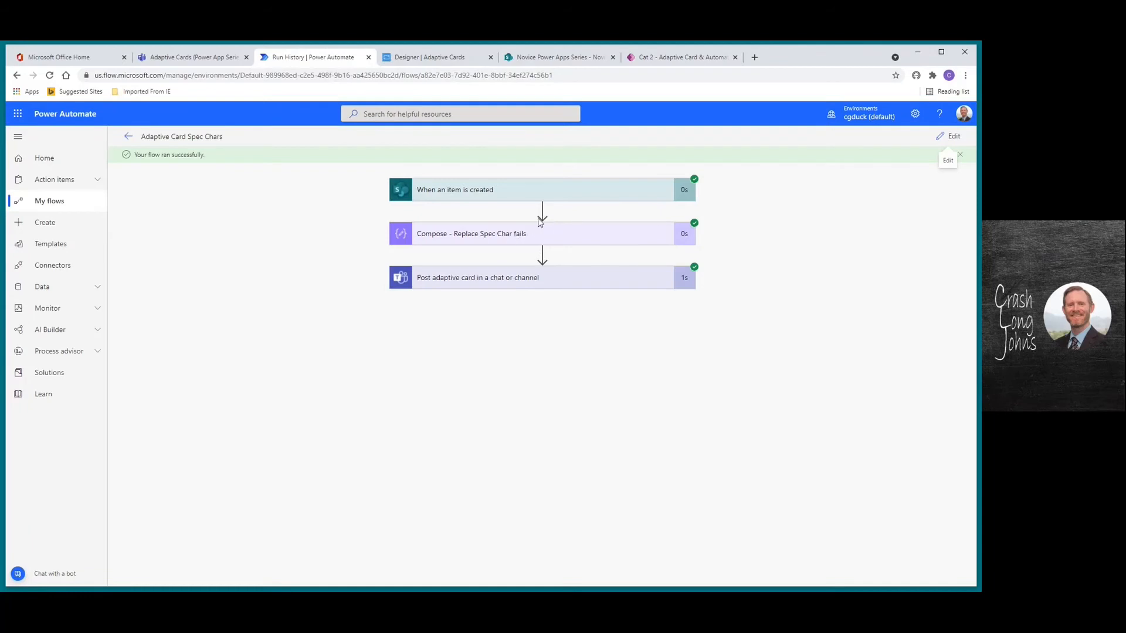
Add an Update item action for site Novice Power Apps Series, list Novice Power Apps Data, Id from trigger ID
left_click(949, 138)
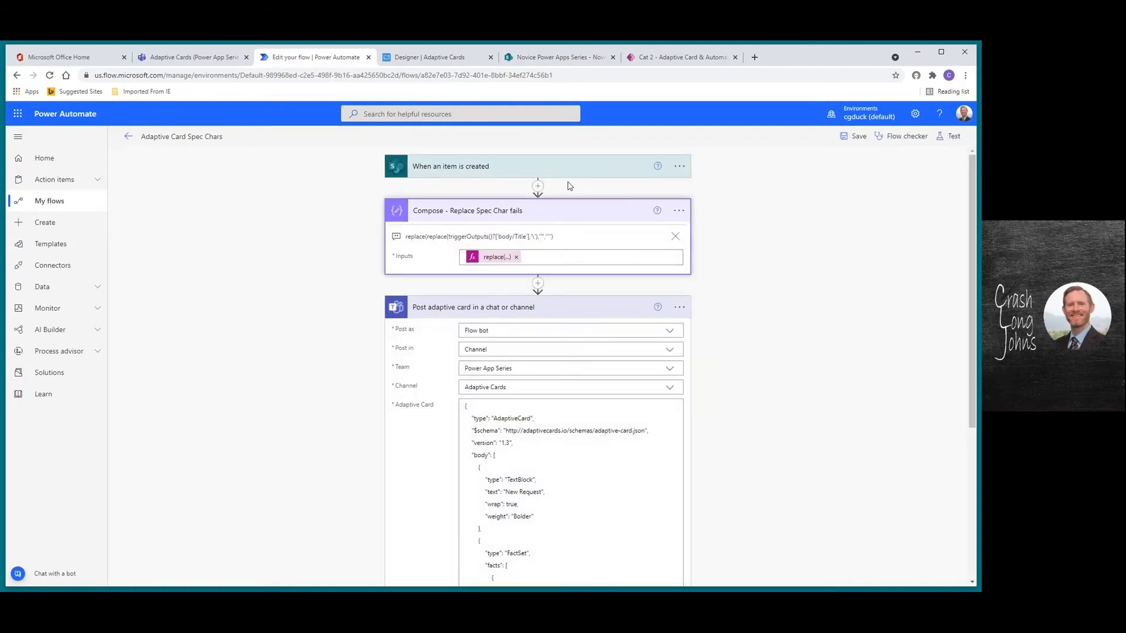
left_click(538, 186)
left_click(539, 203)
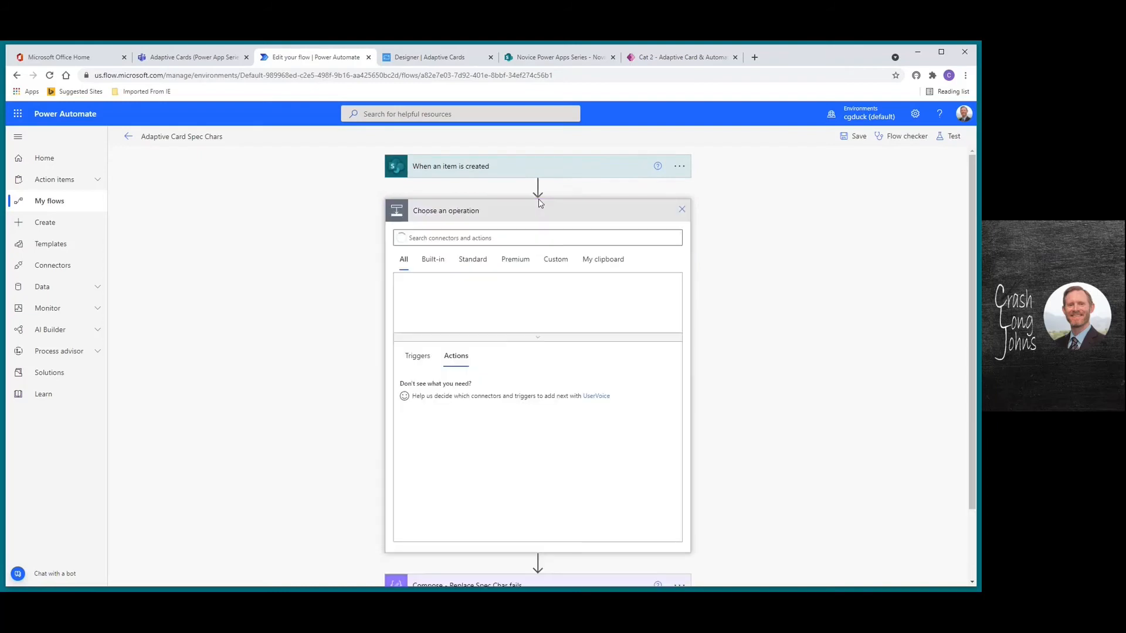
type("update item")
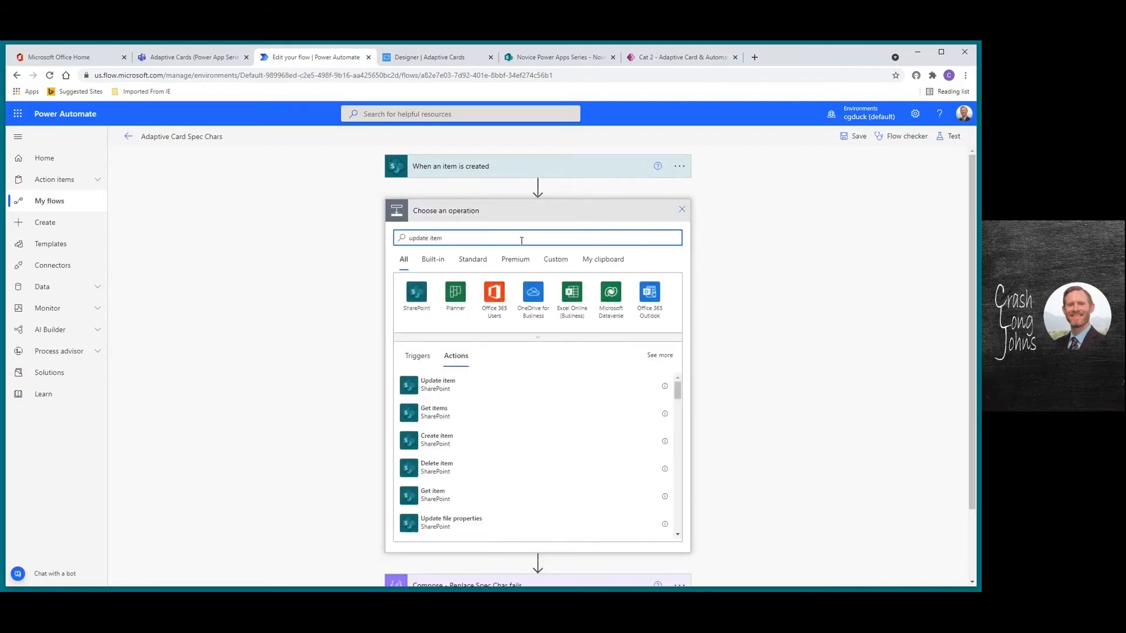
left_click(431, 386)
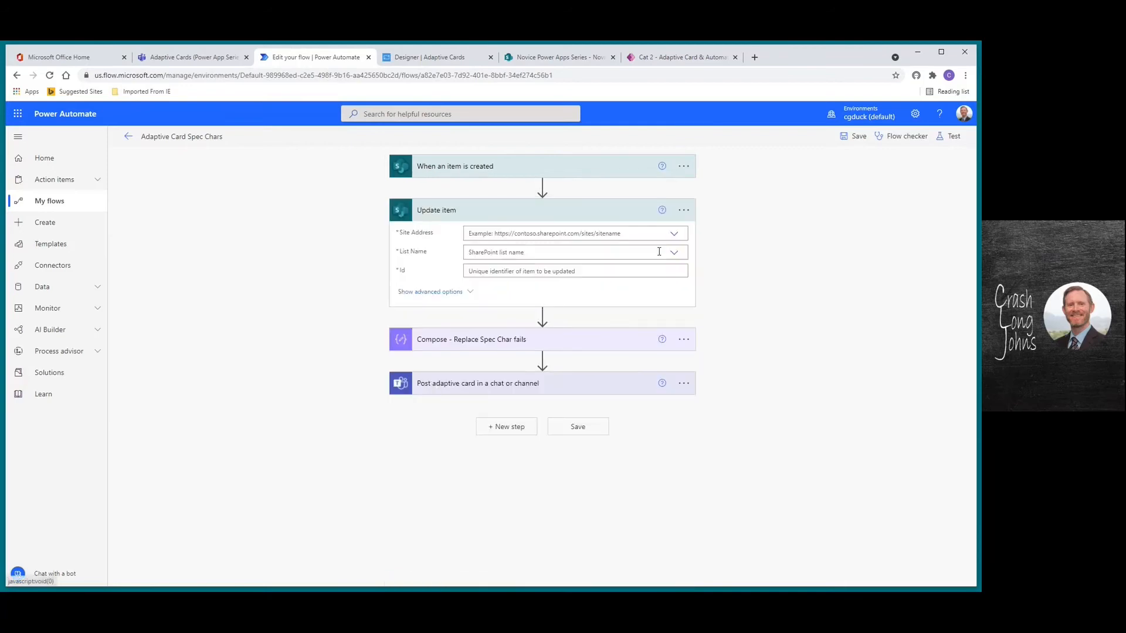
left_click(674, 238)
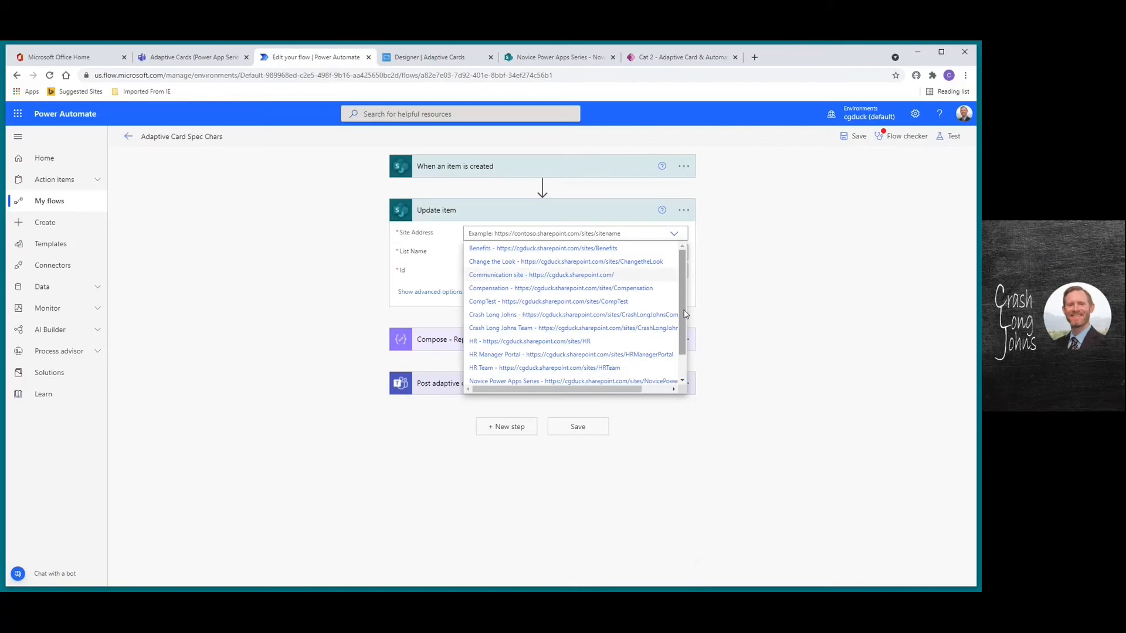
scroll(645, 328, "down", 1)
left_click(501, 359)
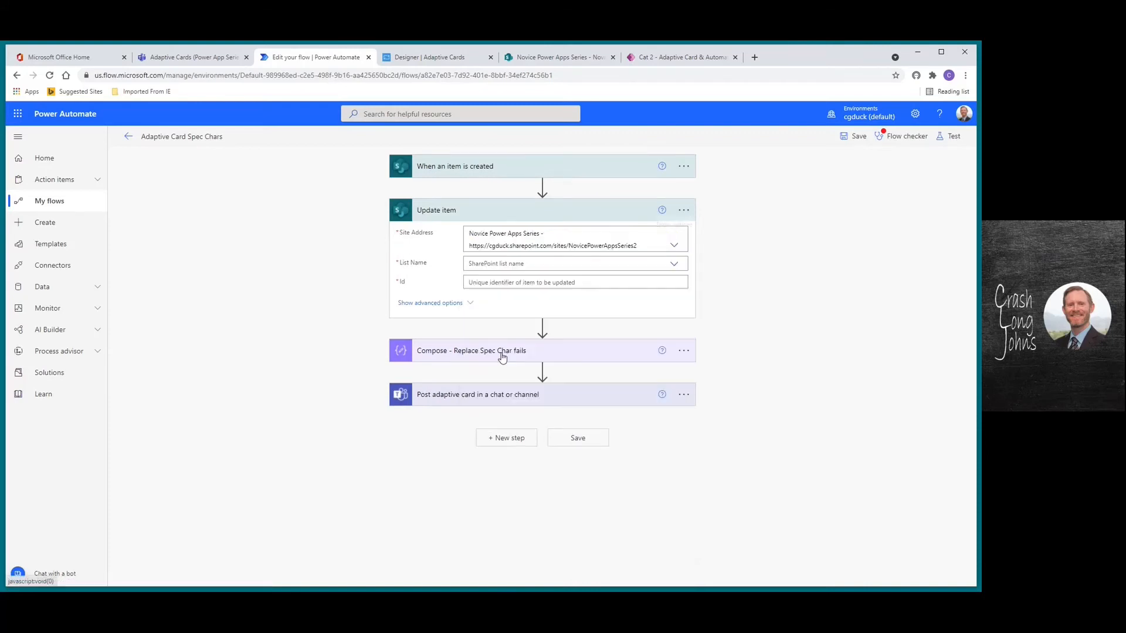
left_click(672, 264)
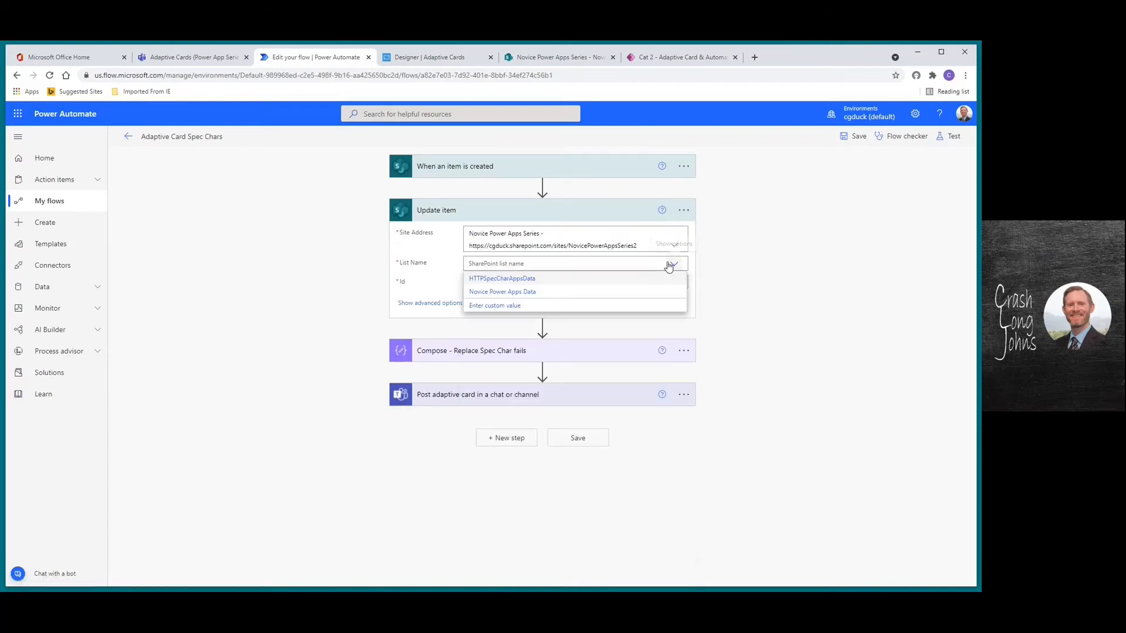
left_click(512, 293)
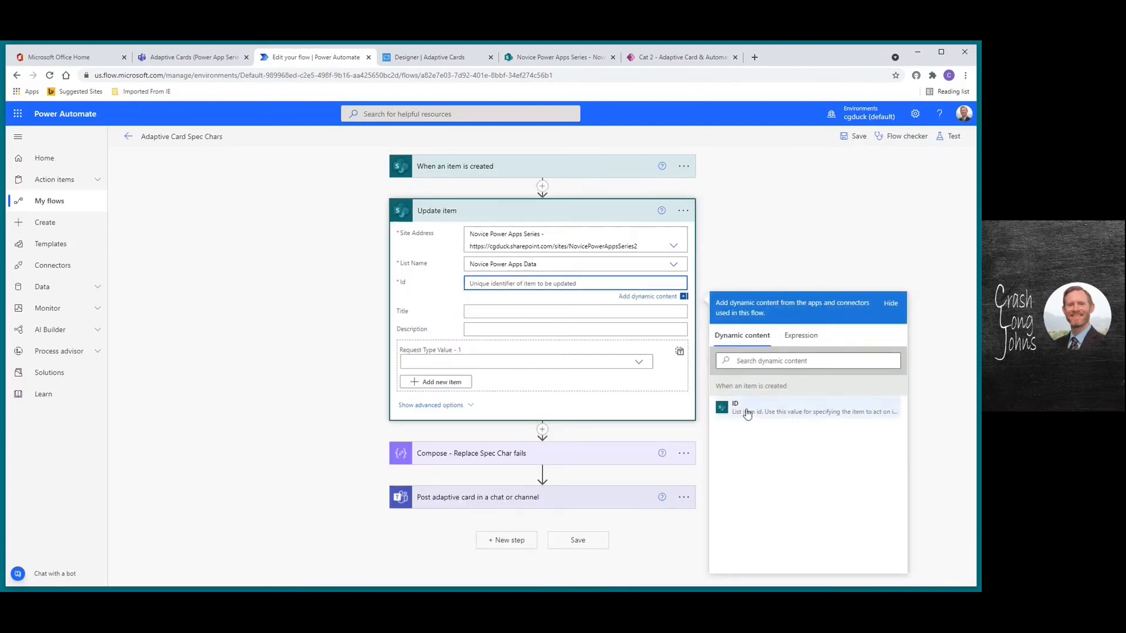
left_click(747, 413)
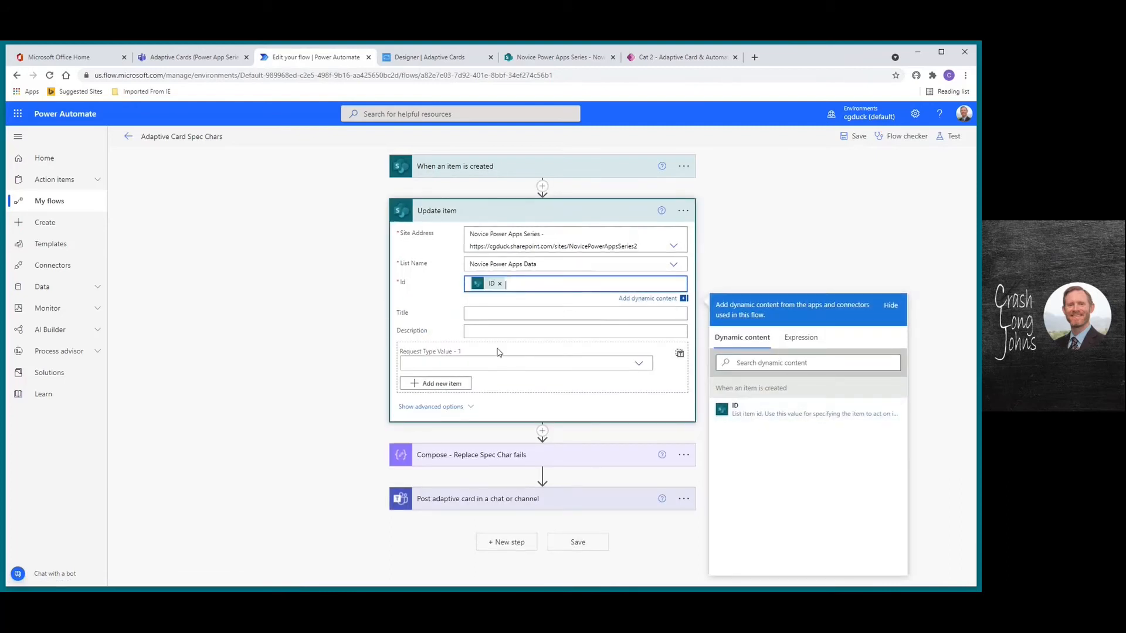
Review the Compose replace expression and the Compose Outputs used in the adaptive card step
left_click(485, 313)
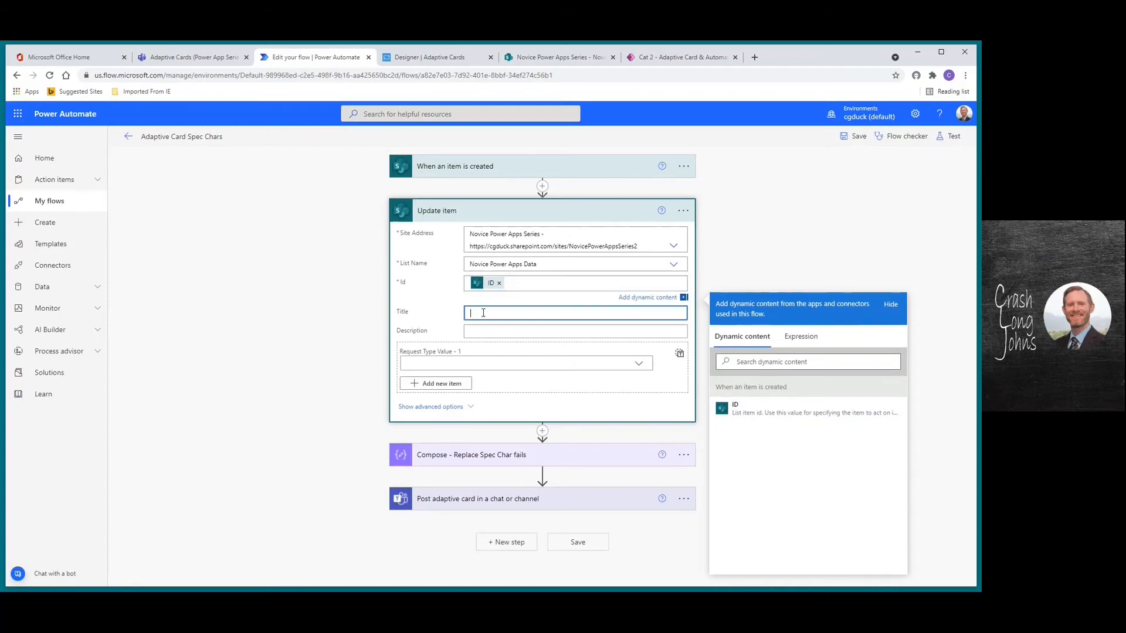
left_click(494, 454)
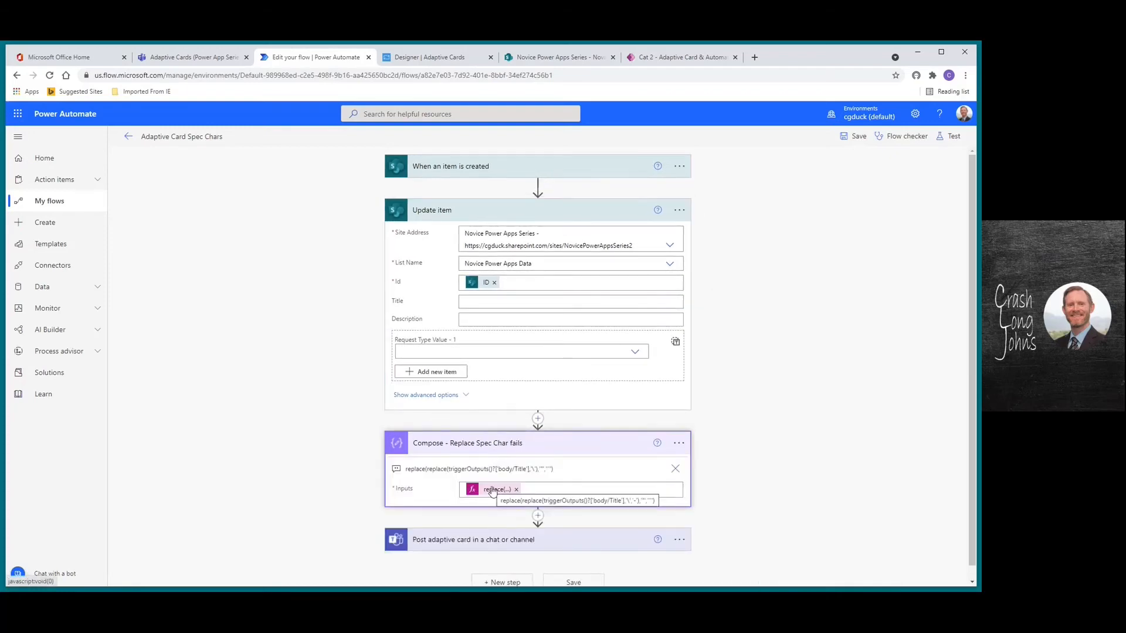
left_click(476, 301)
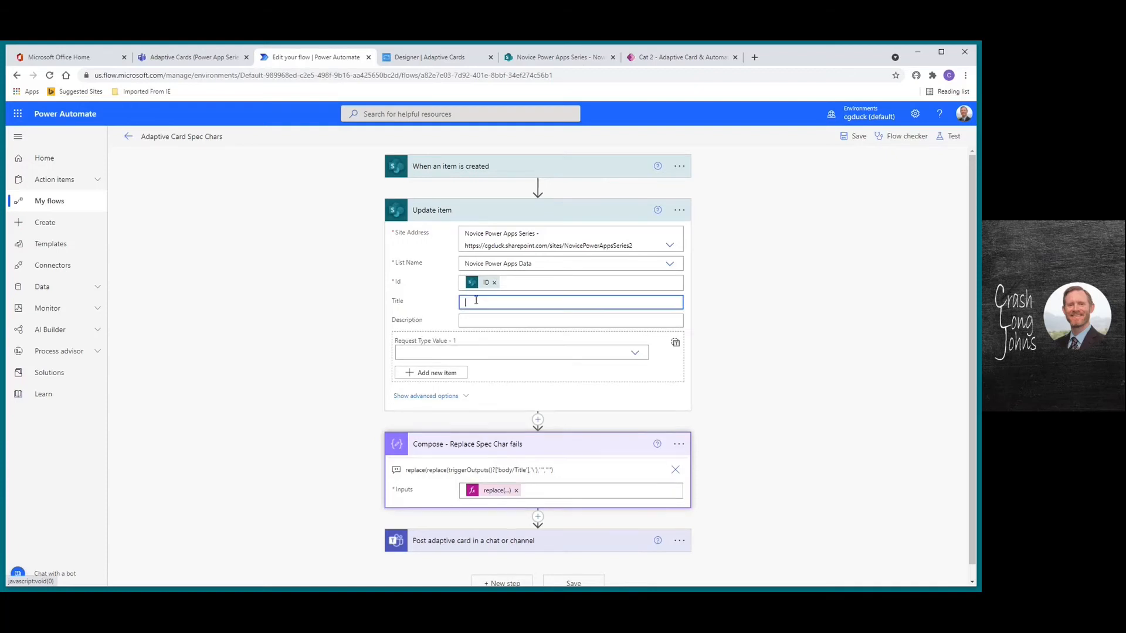
left_click(506, 554)
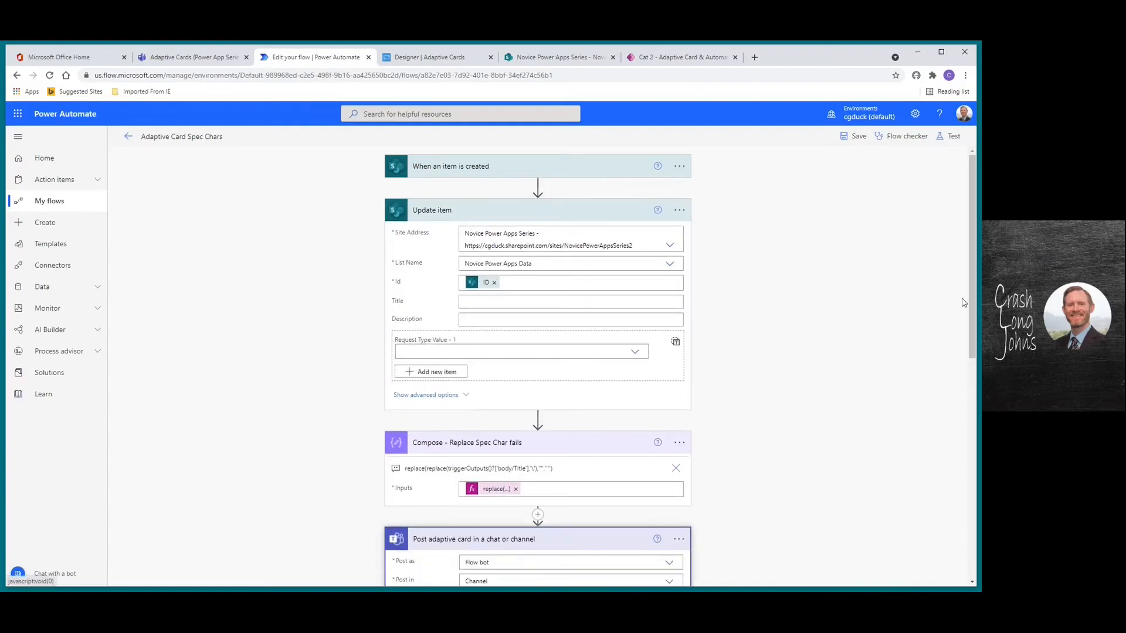
scroll(951, 486, "down", 6)
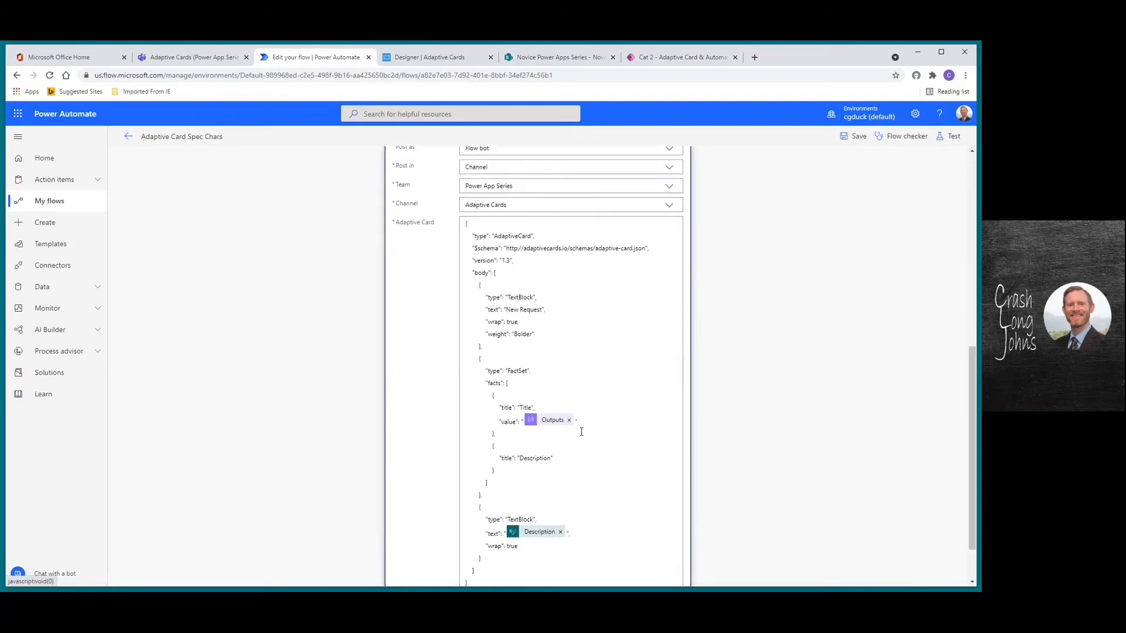
left_click(575, 422)
left_click(575, 421)
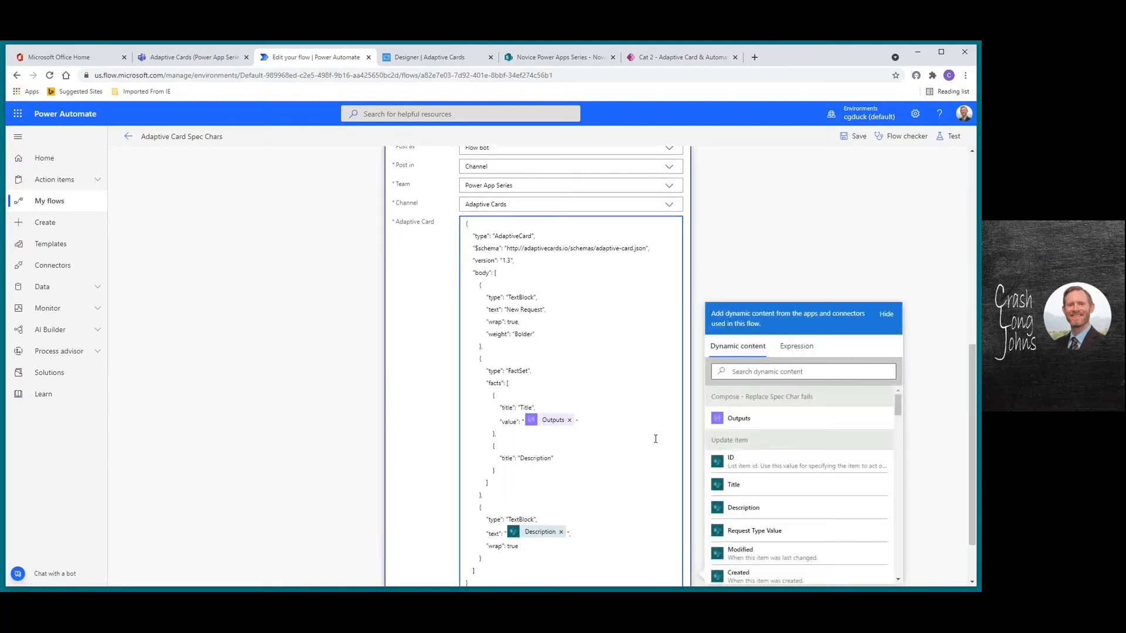
left_click_drag(897, 402, 899, 414)
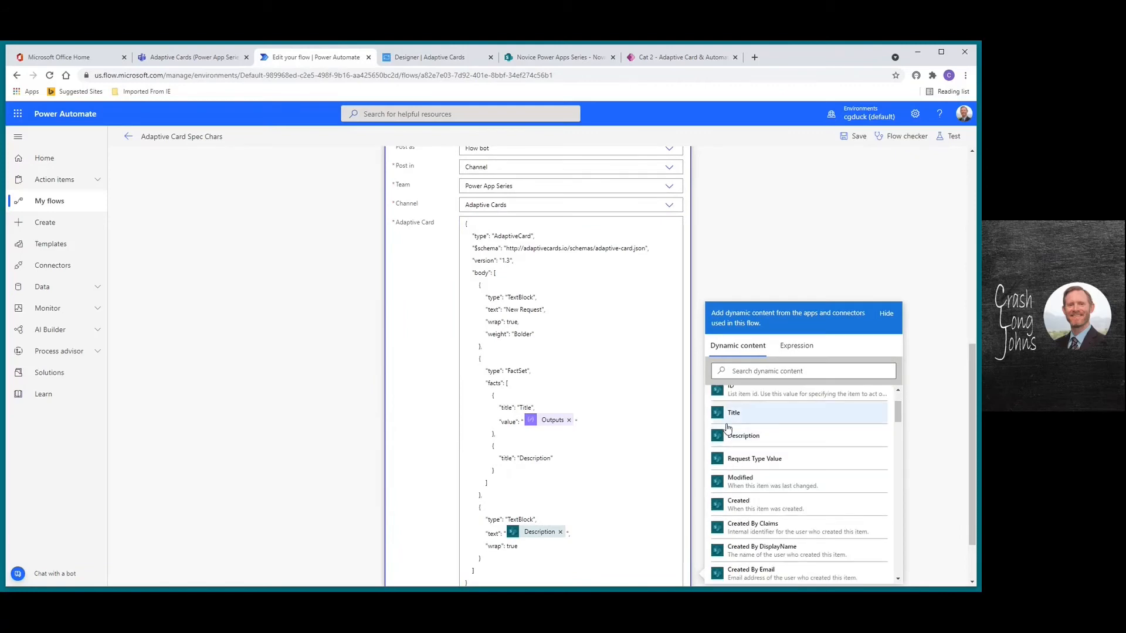
scroll(897, 414, "up", 2)
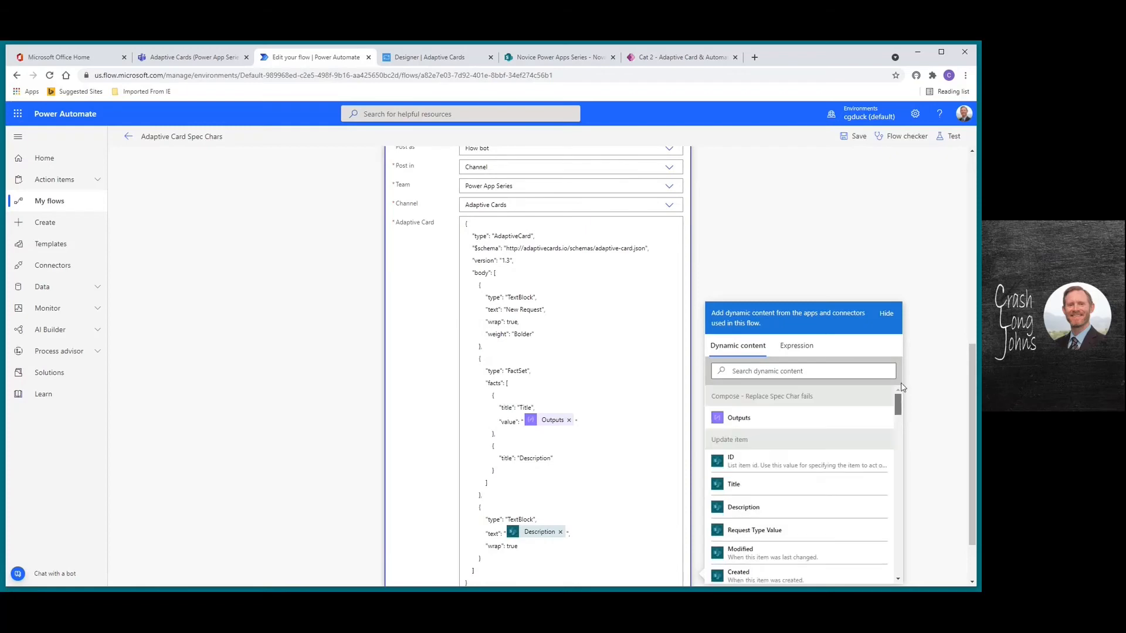
left_click_drag(972, 359, 970, 157)
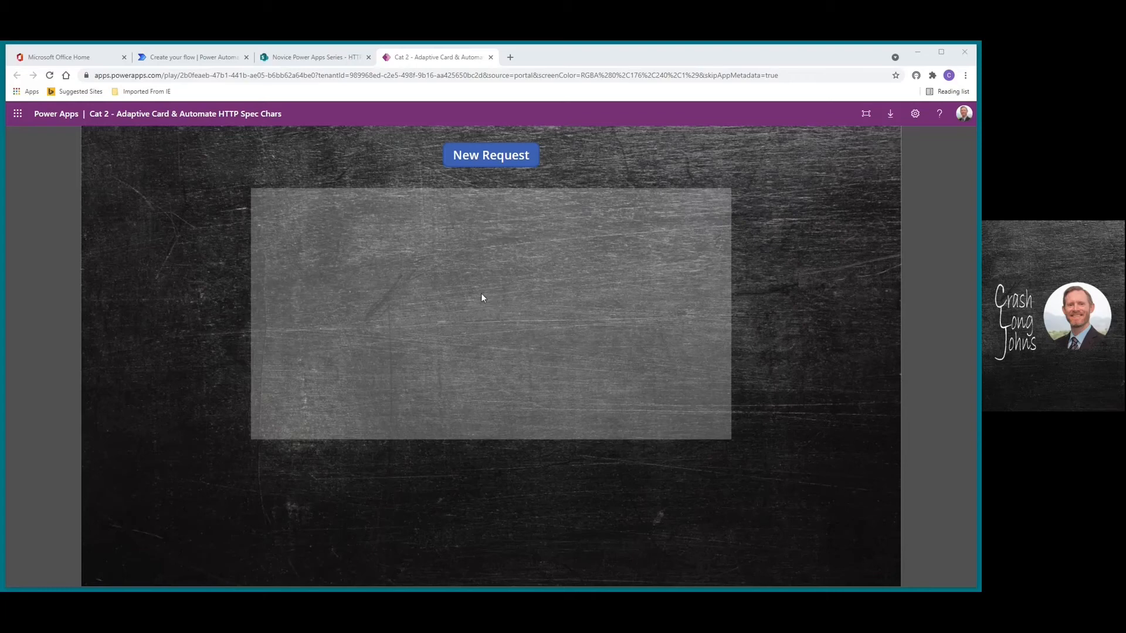
Fill the New Request form with Title 'Testing' and Description 'Testing', then submit it
left_click(494, 161)
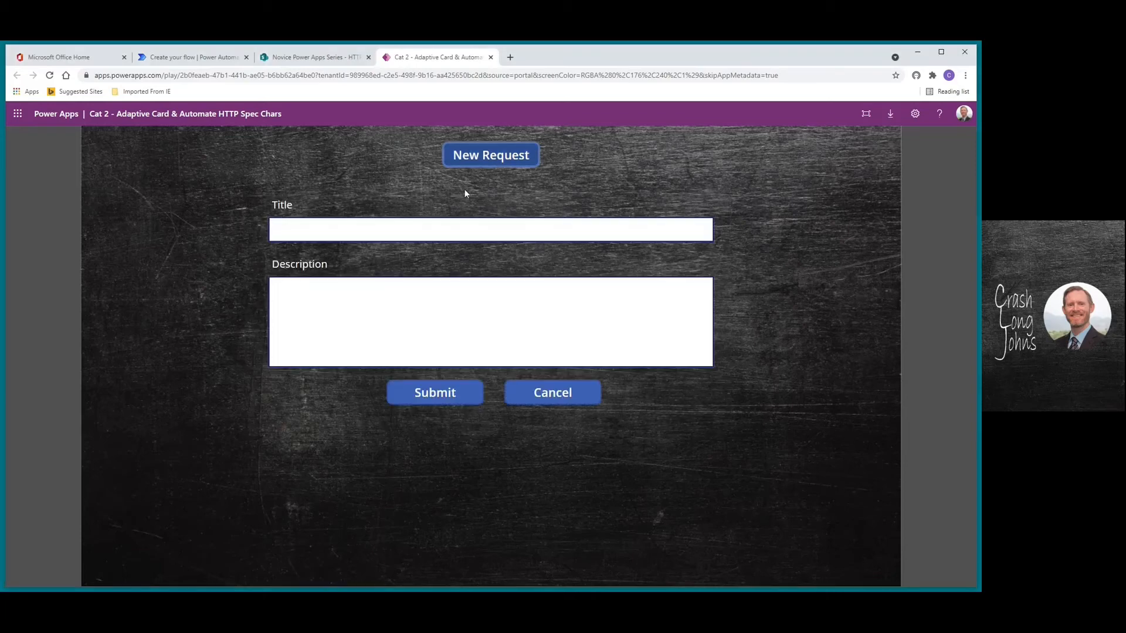
left_click(328, 234)
type("Testing")
left_click(316, 287)
type("Testing")
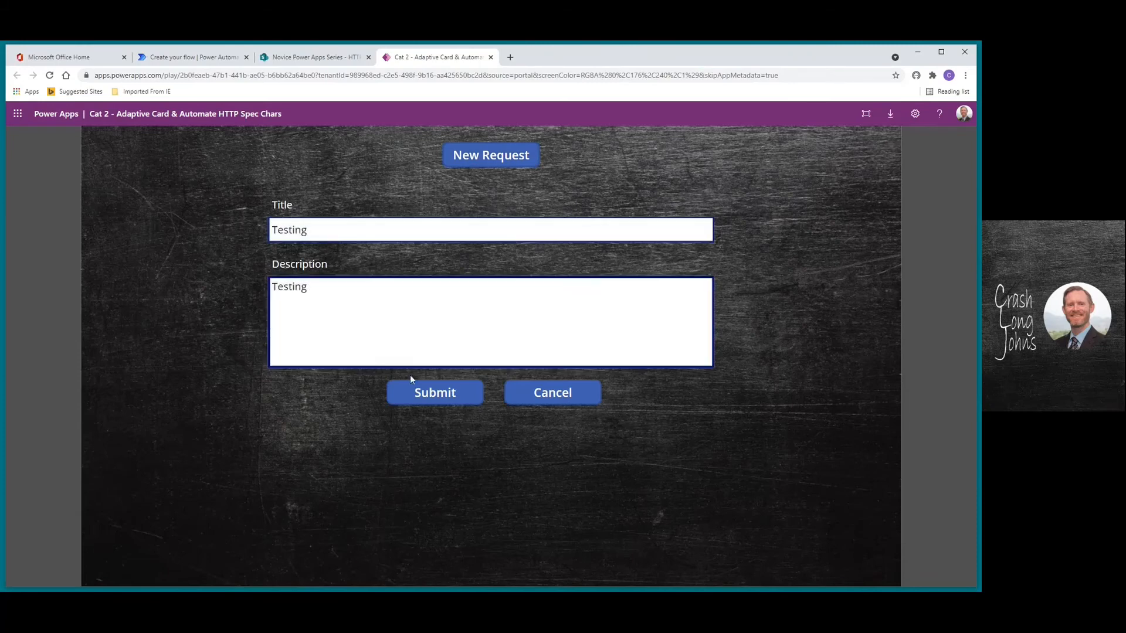
left_click(427, 392)
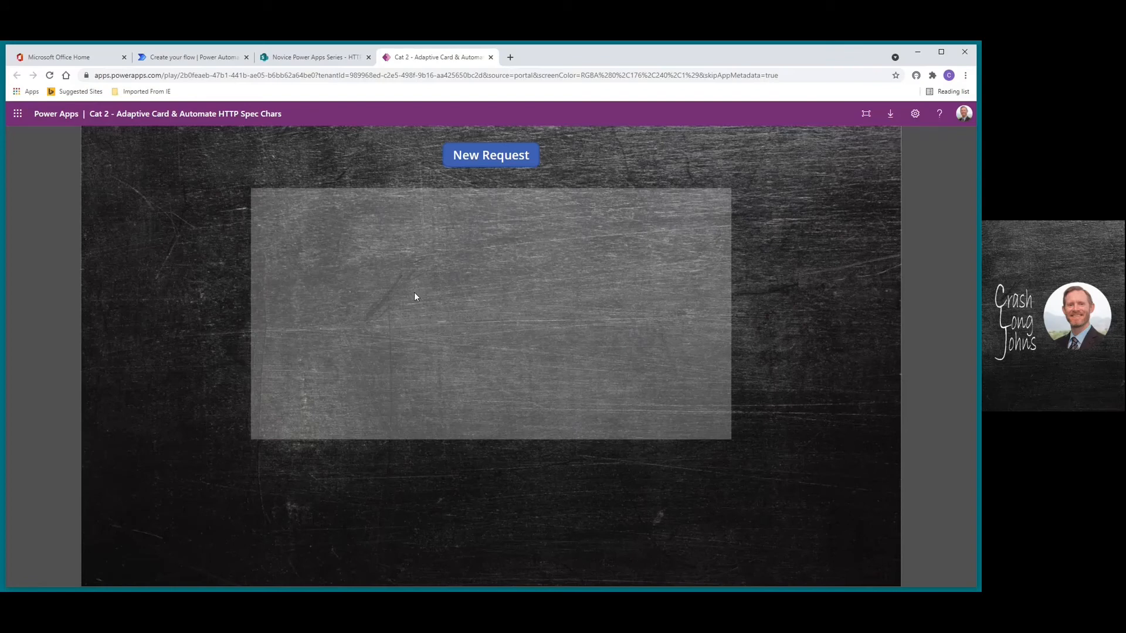
Reload the HTTPSpecCharAppsData list until the Testing item appears, then go back to the flow
left_click(320, 59)
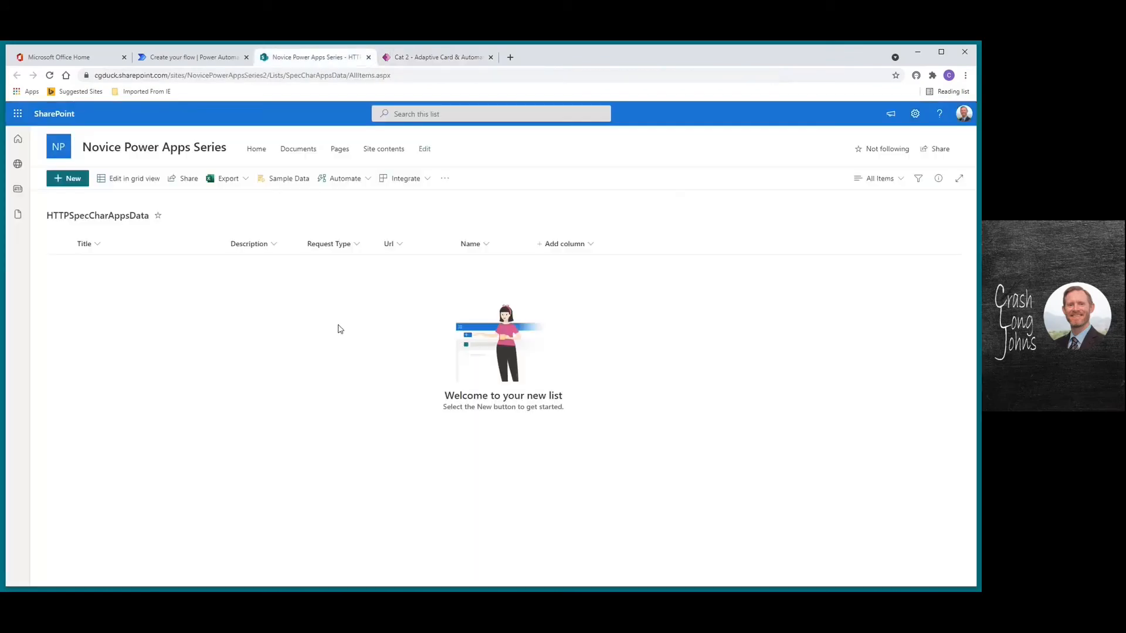
left_click(49, 75)
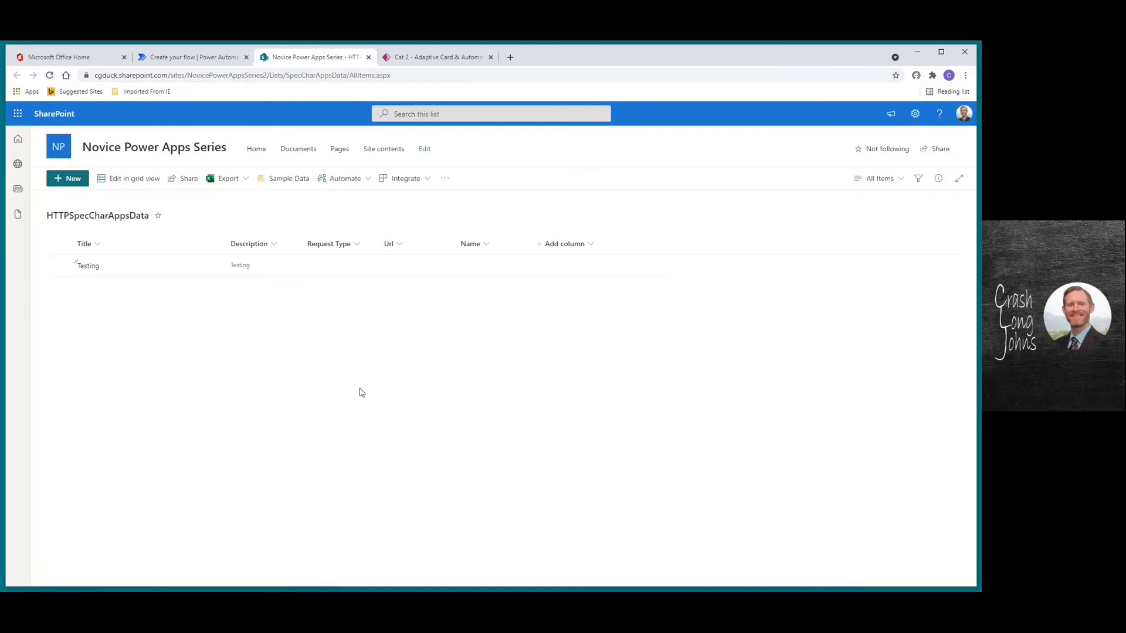
left_click(50, 76)
left_click(428, 59)
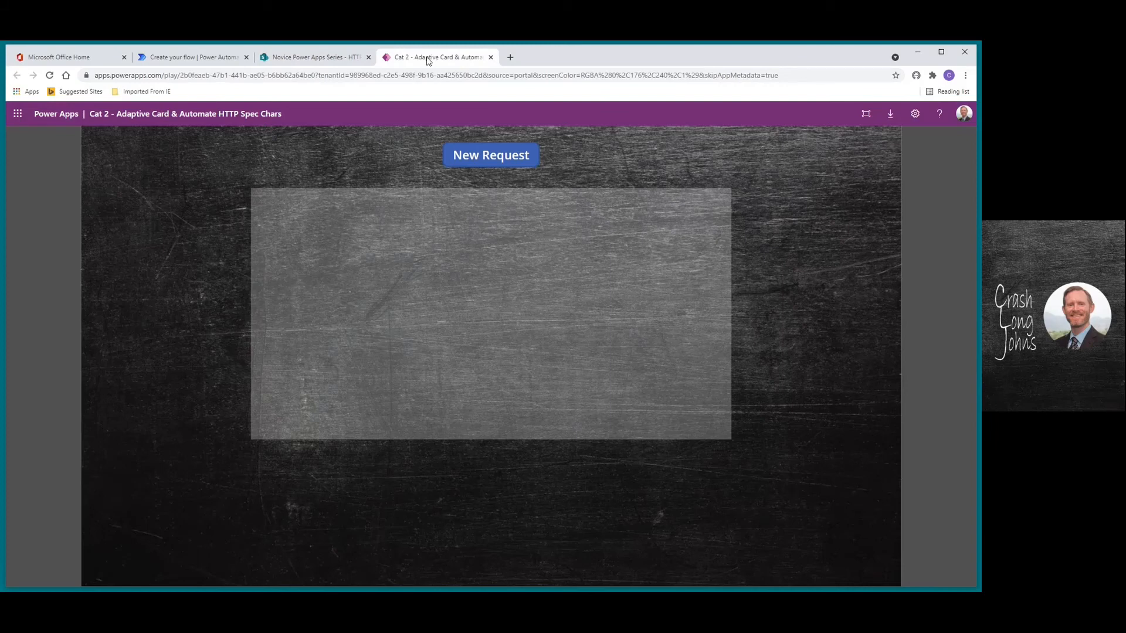
left_click(283, 57)
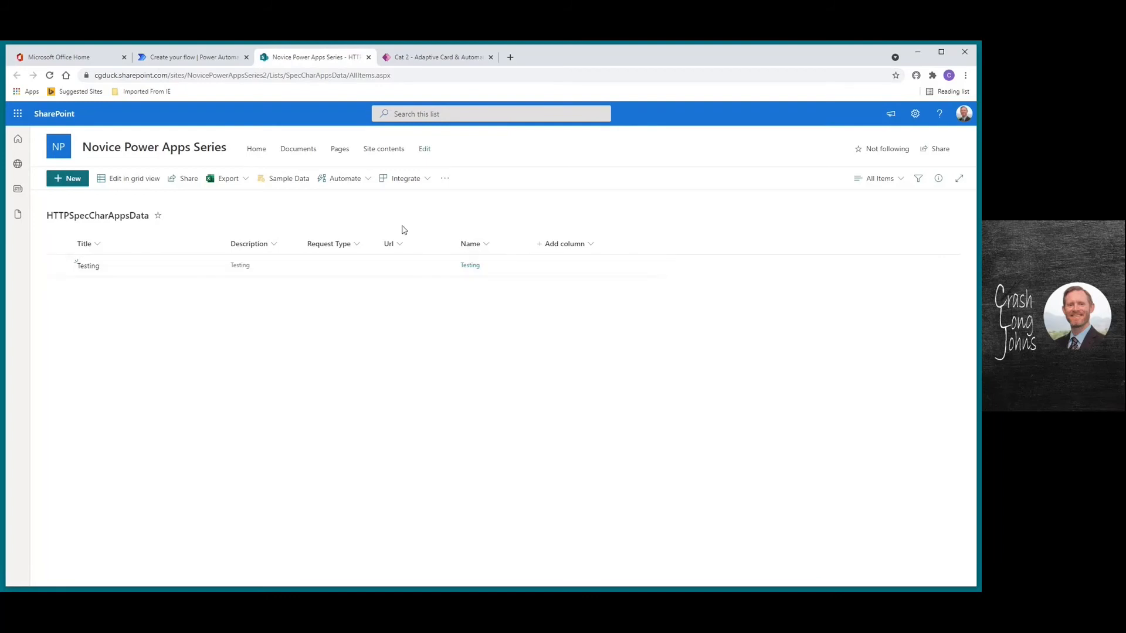
left_click(174, 60)
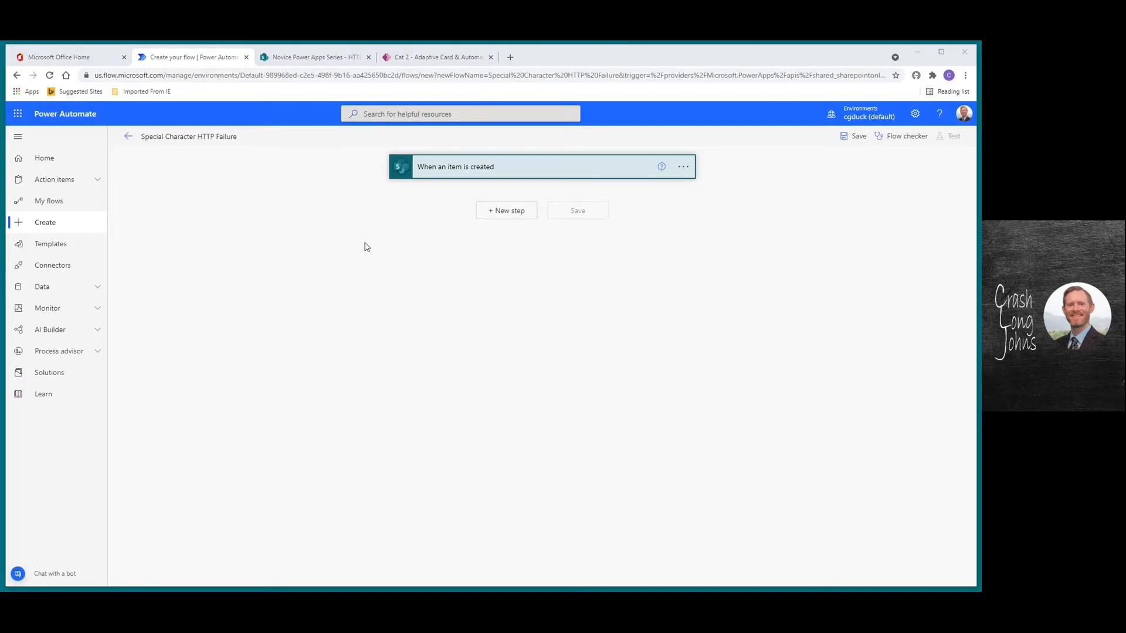
Search 'send an http' and add the Send an HTTP request to SharePoint action below the trigger
left_click(453, 170)
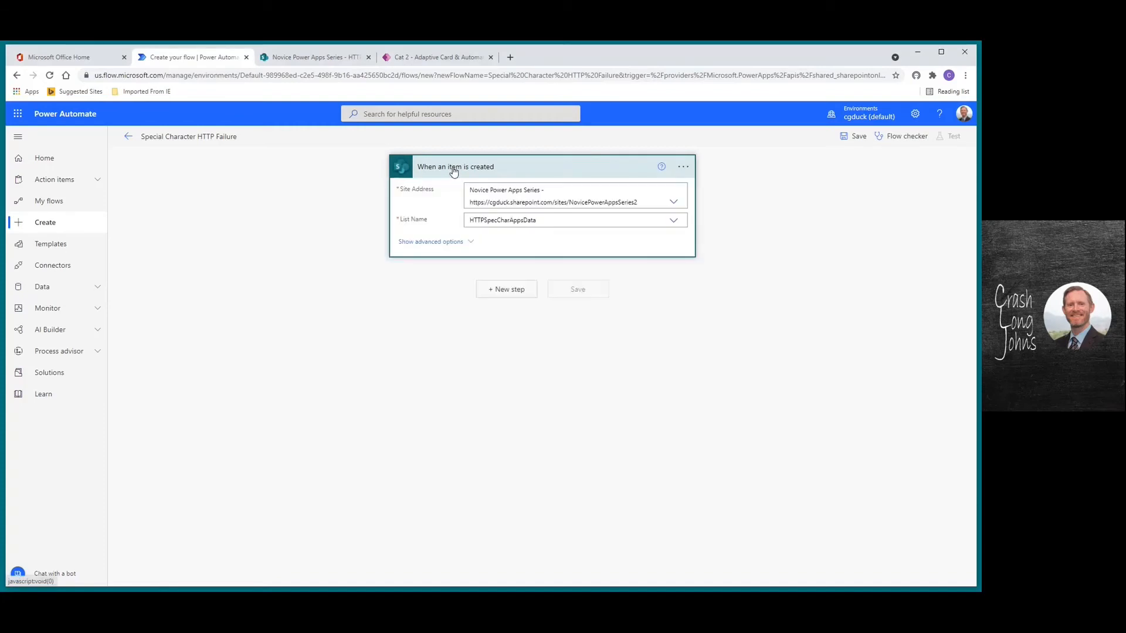
left_click(454, 170)
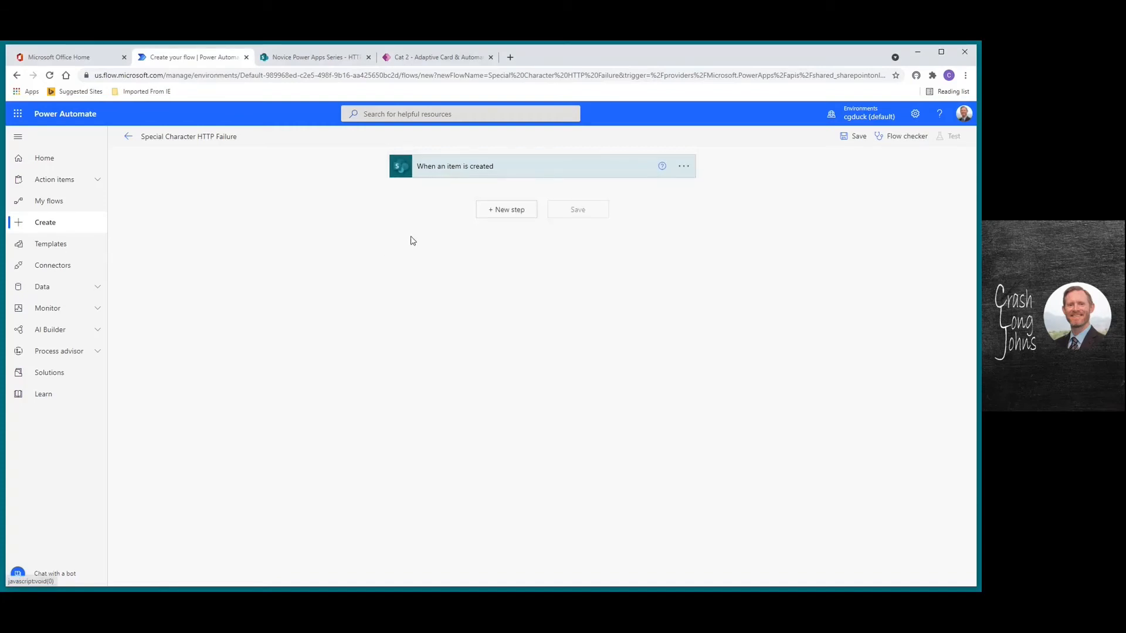
left_click(500, 211)
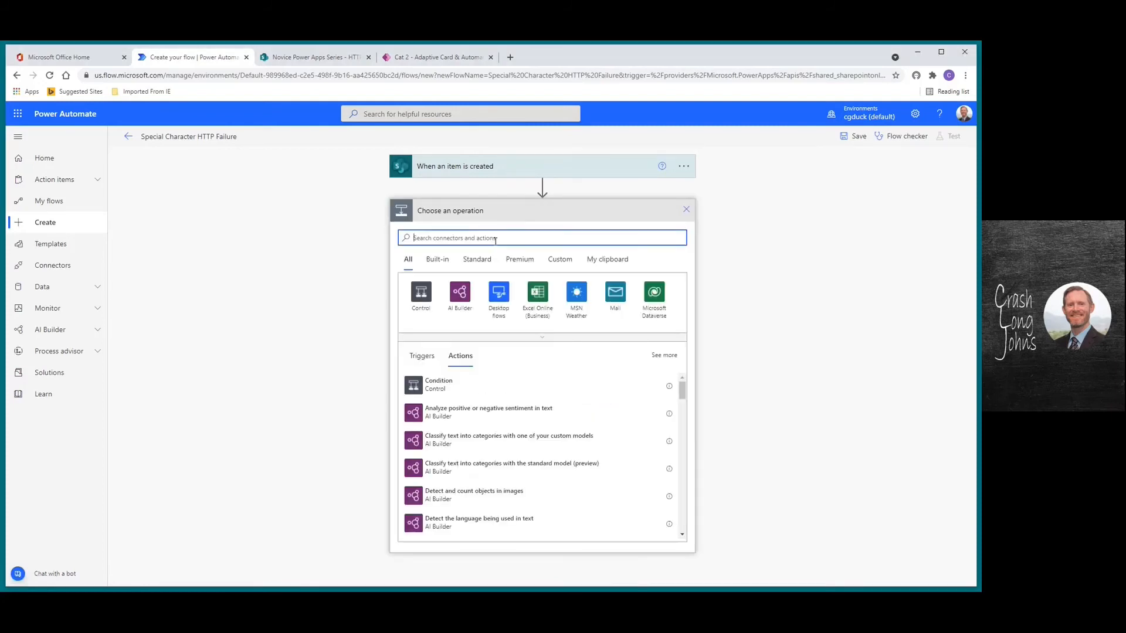
type("s")
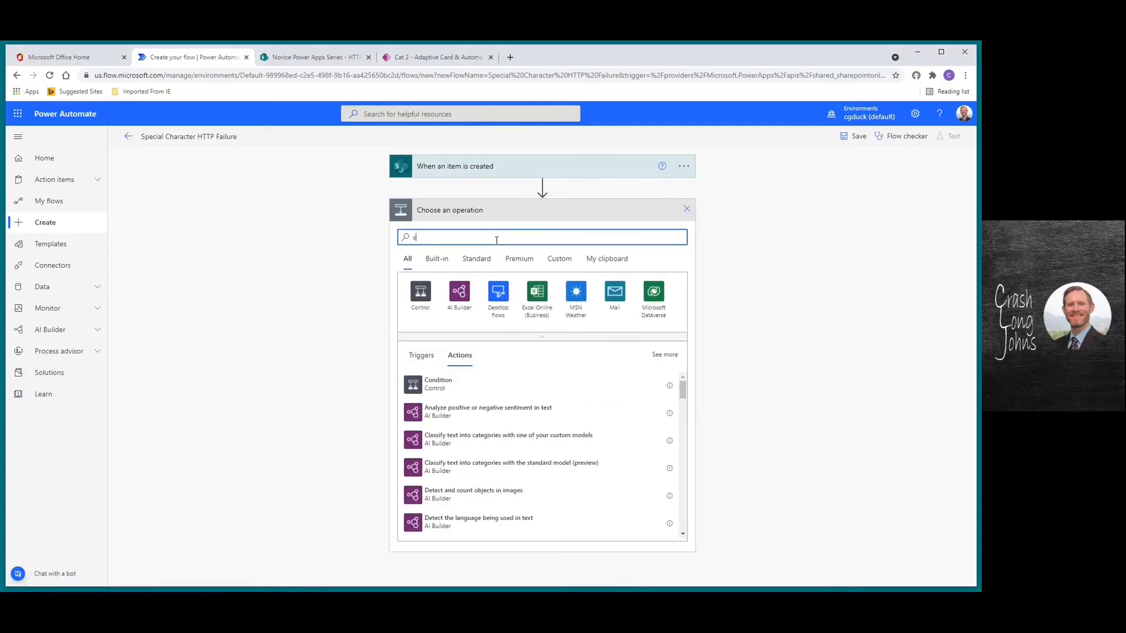
type("end an ettp")
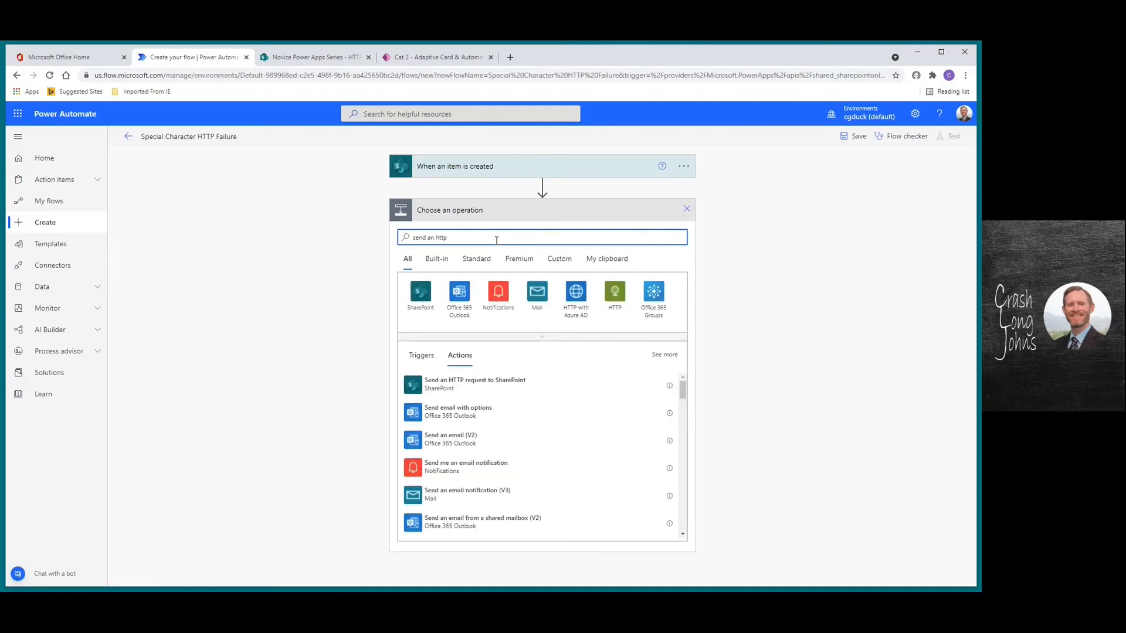
left_click(483, 381)
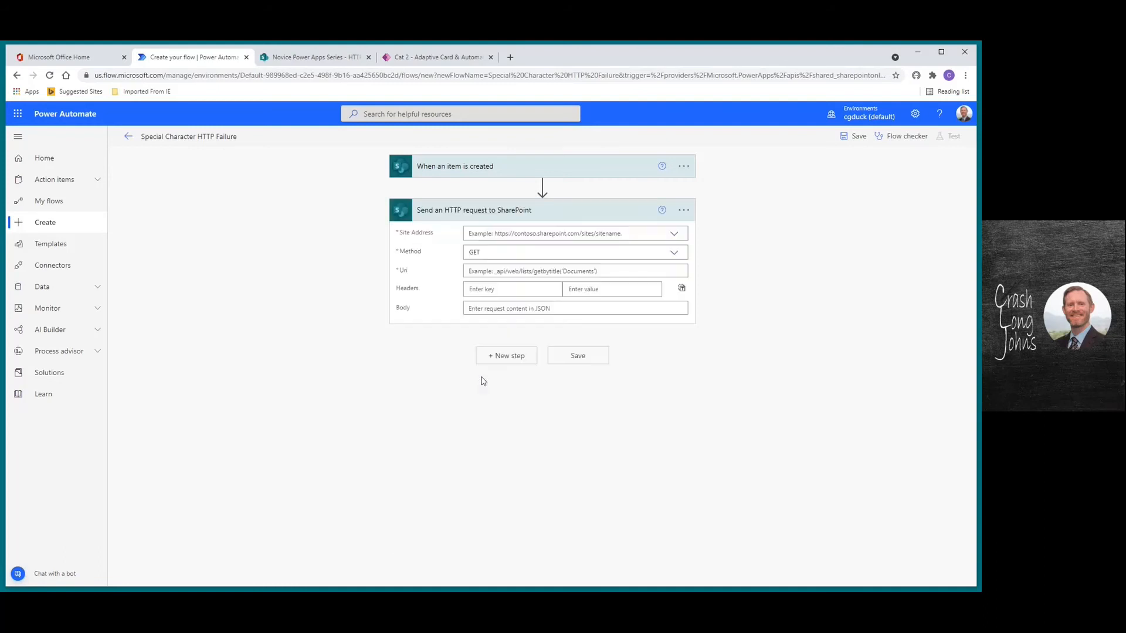
Point the HTTP request at the Novice Power Apps Series site with method POST
left_click(674, 235)
scroll(681, 275, "down", 3)
left_click(511, 353)
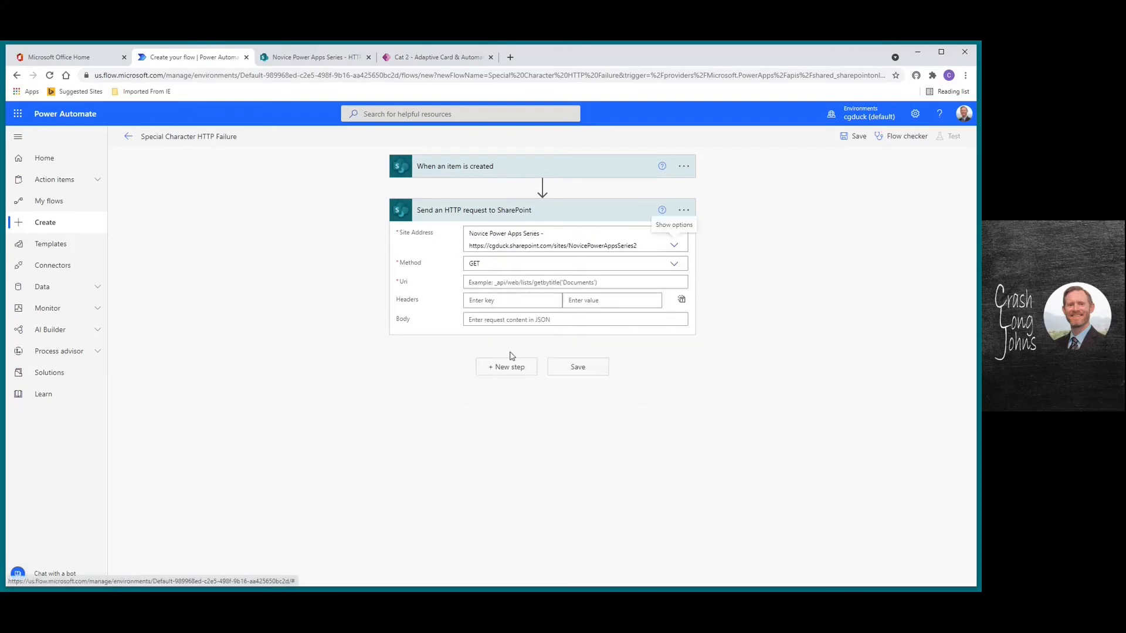
left_click(674, 263)
left_click(486, 306)
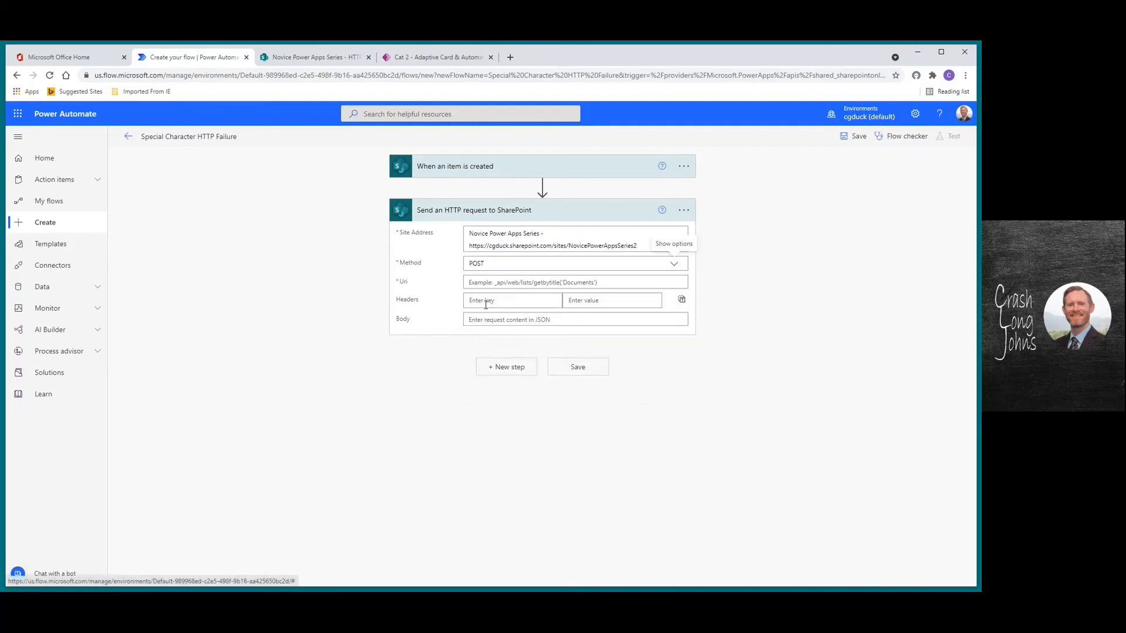
left_click(489, 282)
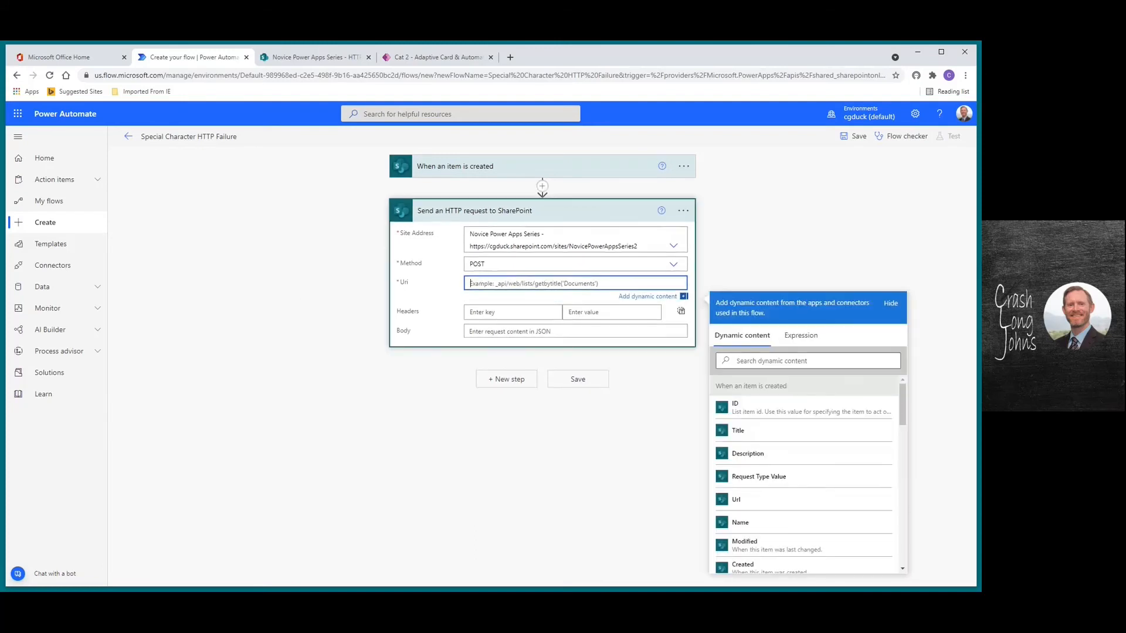
Bring up the Notepad list of keyboard special characters
key("alt+Tab")
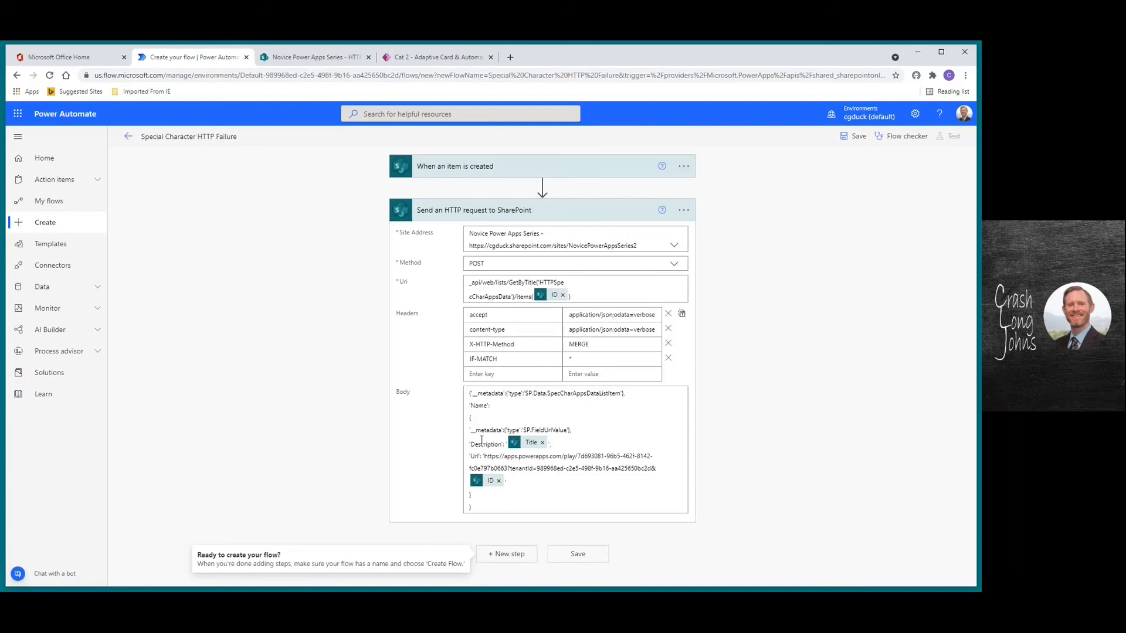
mouse_move(532, 448)
key("alt+Tab")
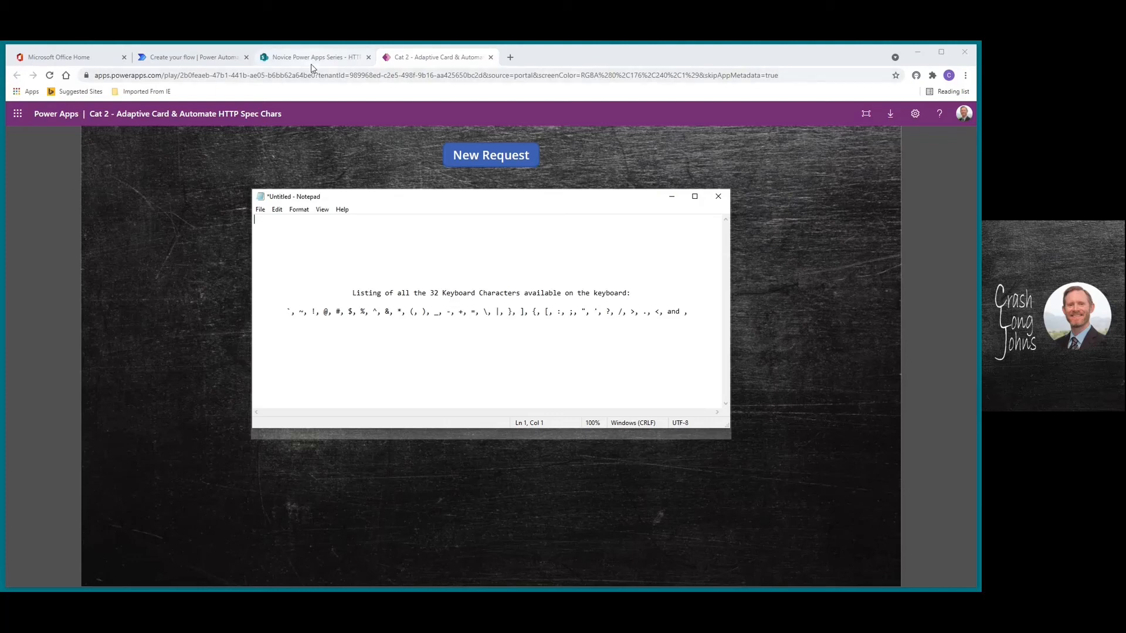
Return to the Create your flow tab in Power Automate
left_click(159, 57)
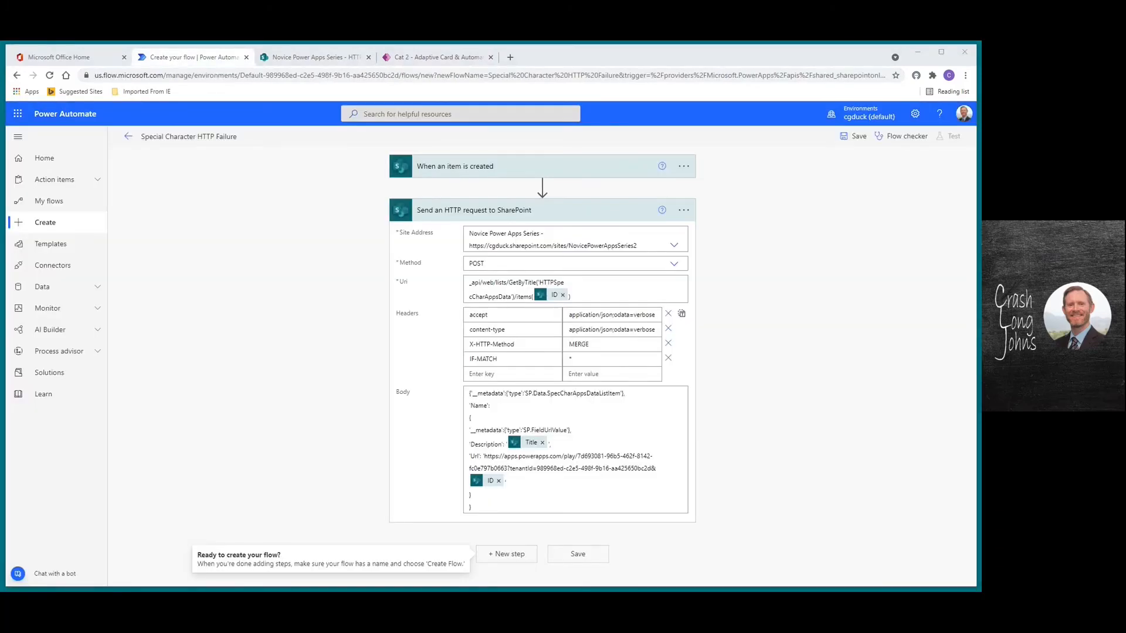
Insert a Compose action between the trigger and the HTTP request
mouse_move(542, 187)
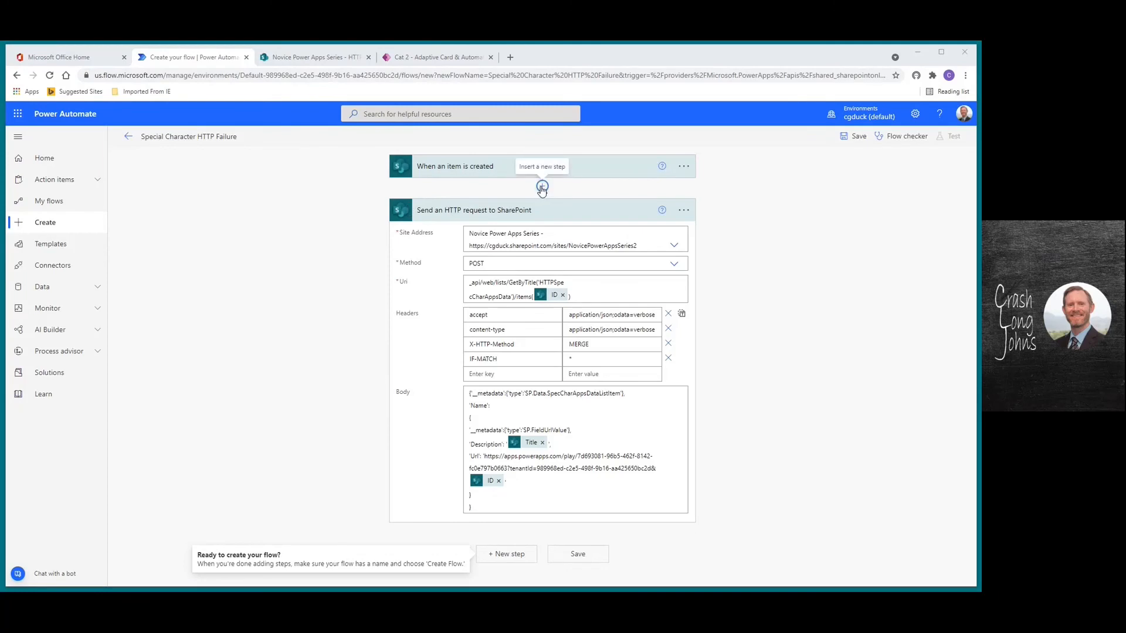
left_click(542, 188)
left_click(541, 201)
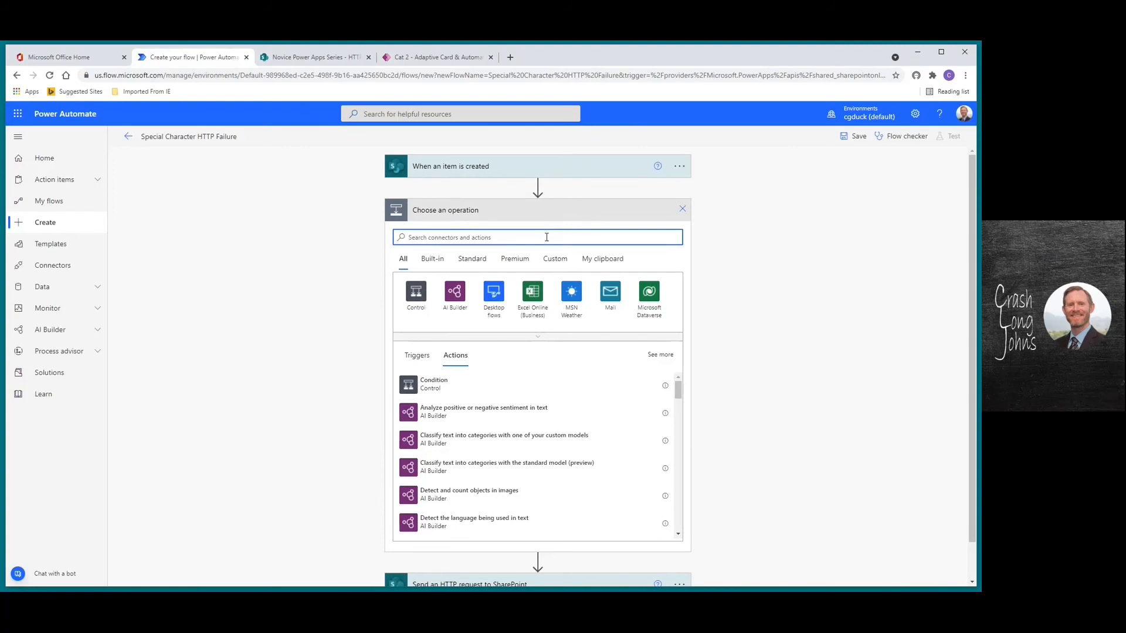
type("compose")
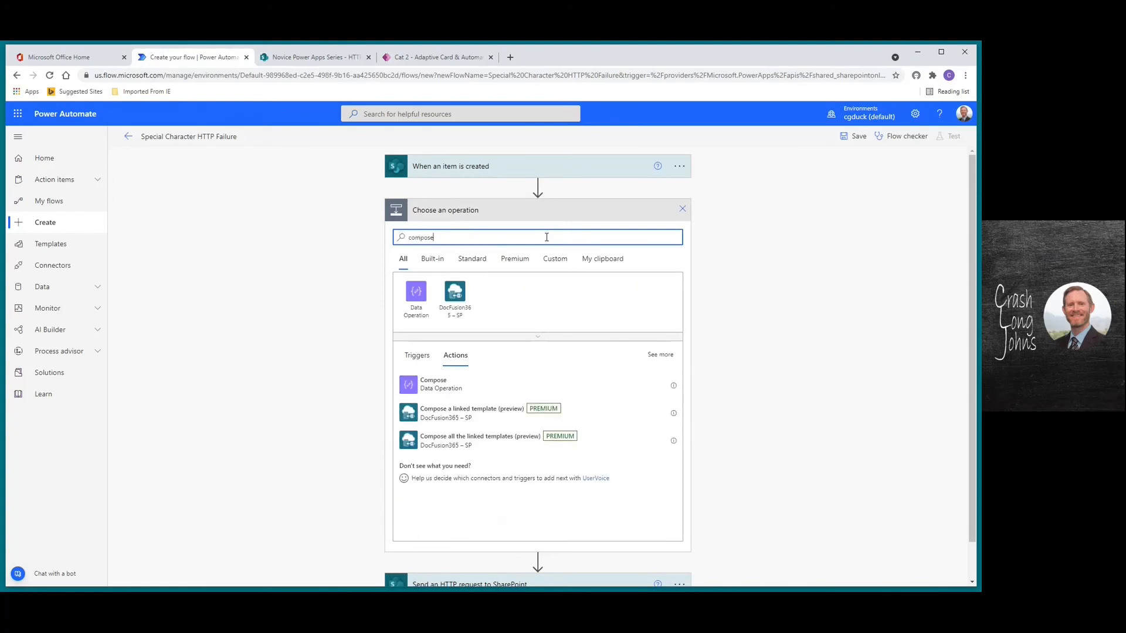
left_click(456, 387)
left_click(508, 235)
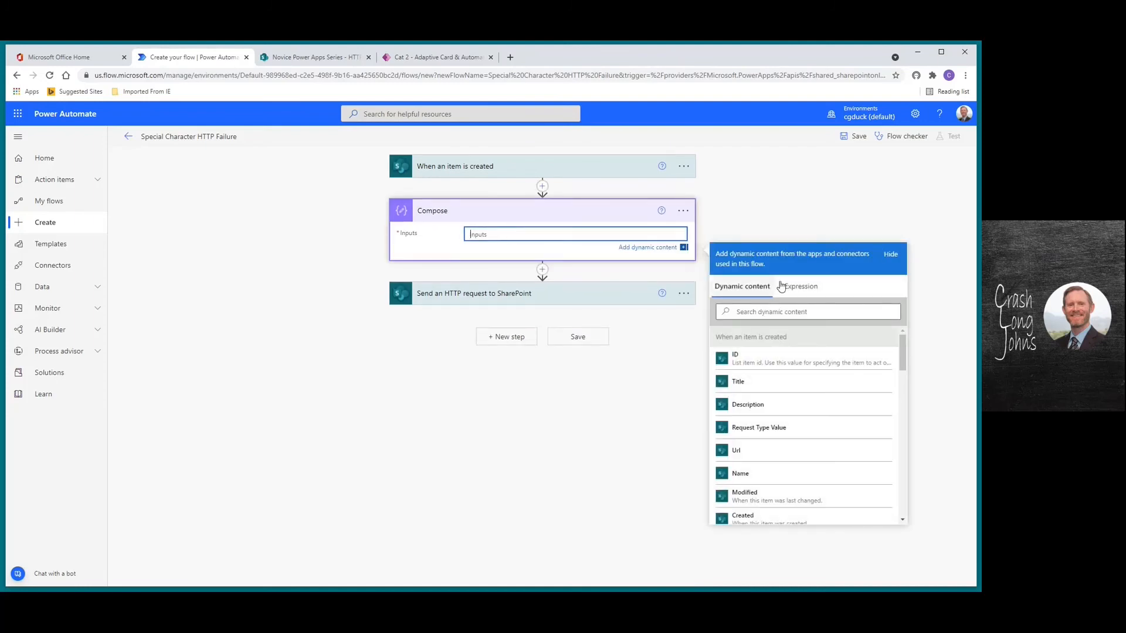
Write the expression replace(replace(Title,'\','-'),'''','''''') in the Compose inputs and select it
left_click(801, 286)
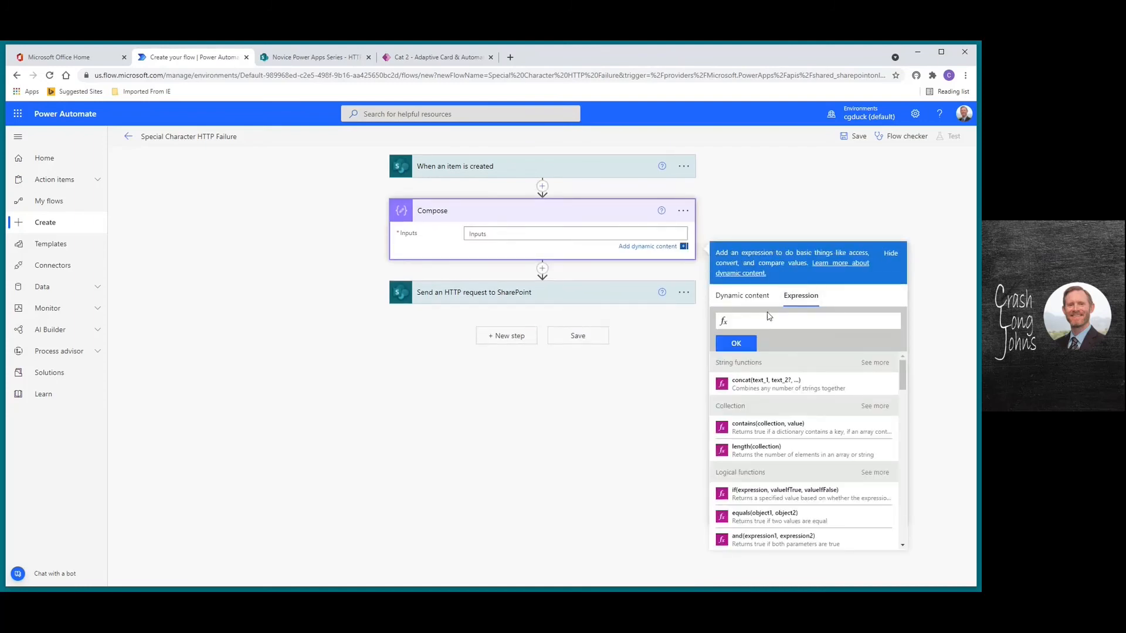
type("replcae")
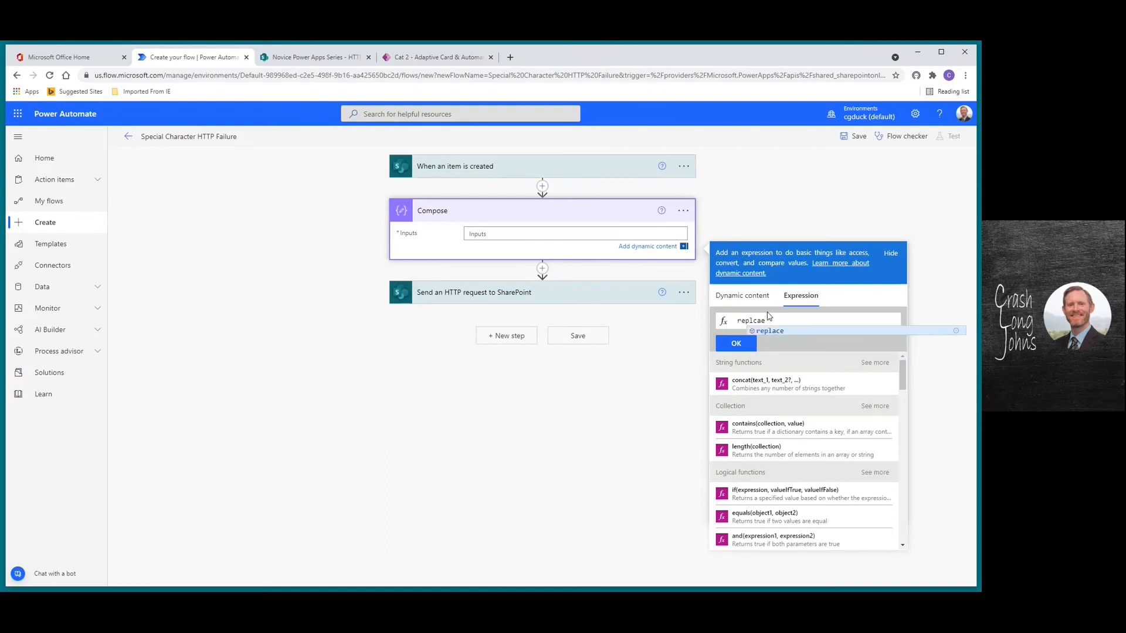
key("BackSpace")
key("BackSpace")
type("ace(")
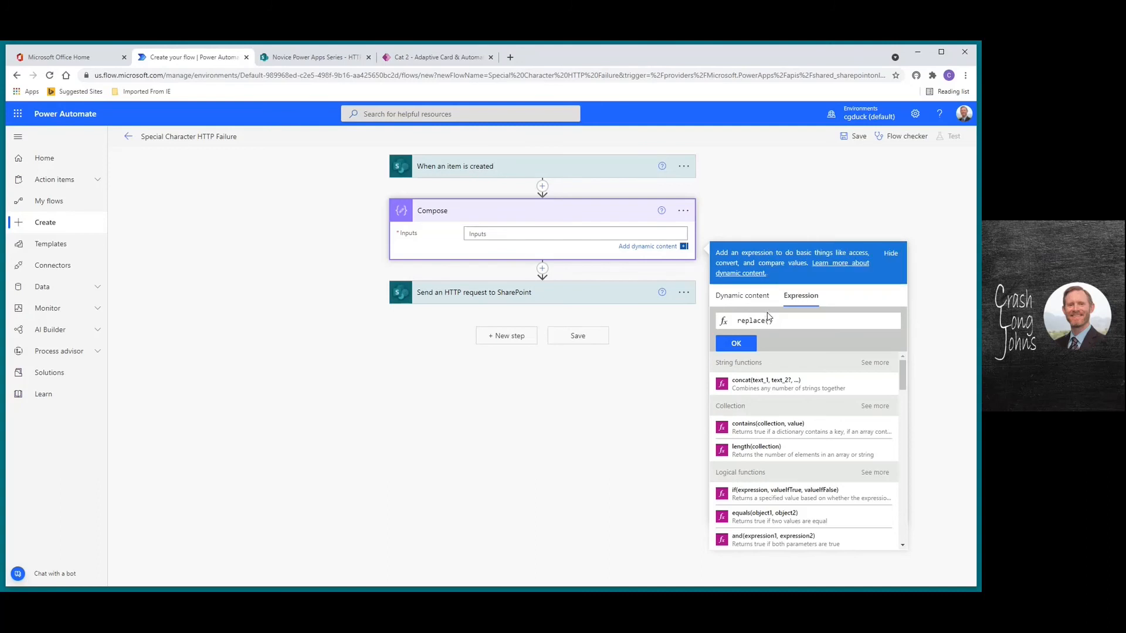
type("replace")
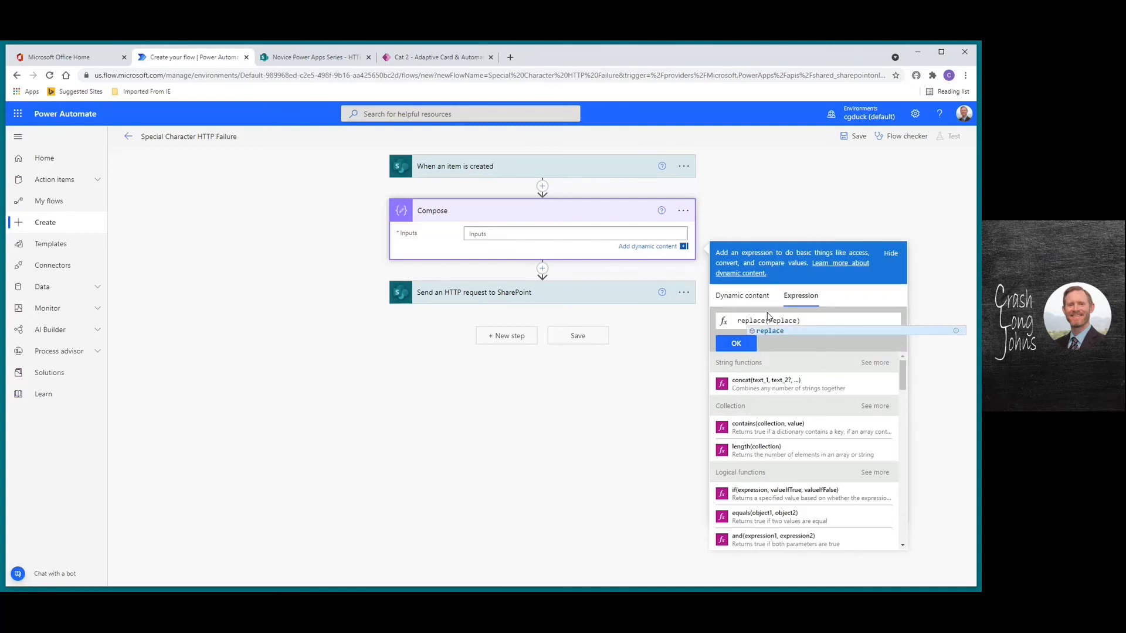
type("(")
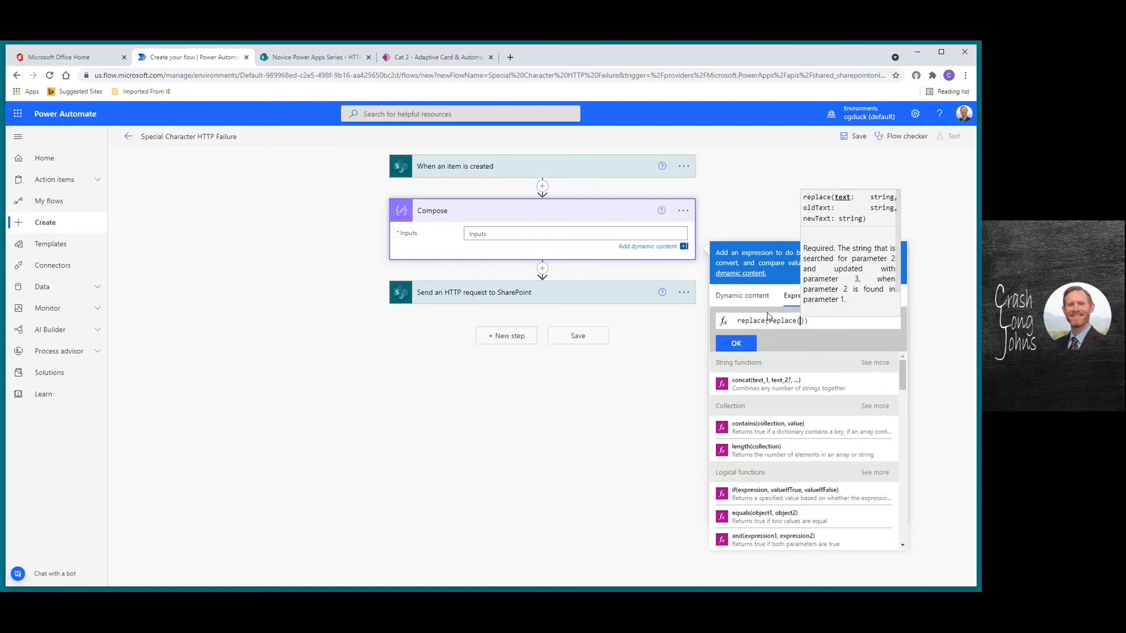
left_click(736, 297)
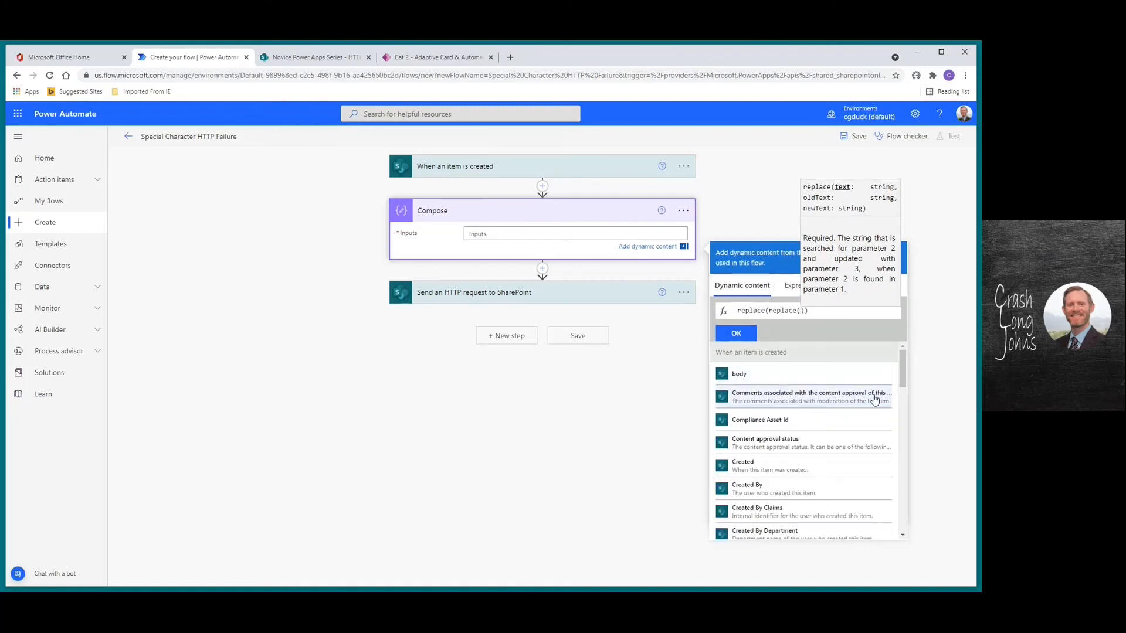
left_click_drag(903, 372, 904, 515)
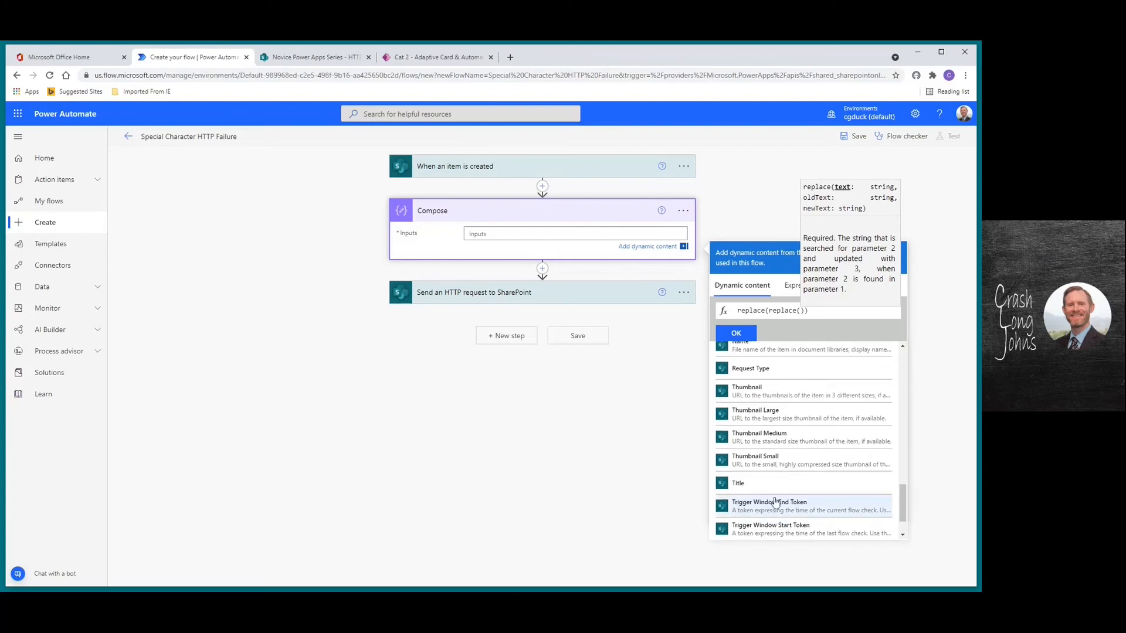
left_click(804, 484)
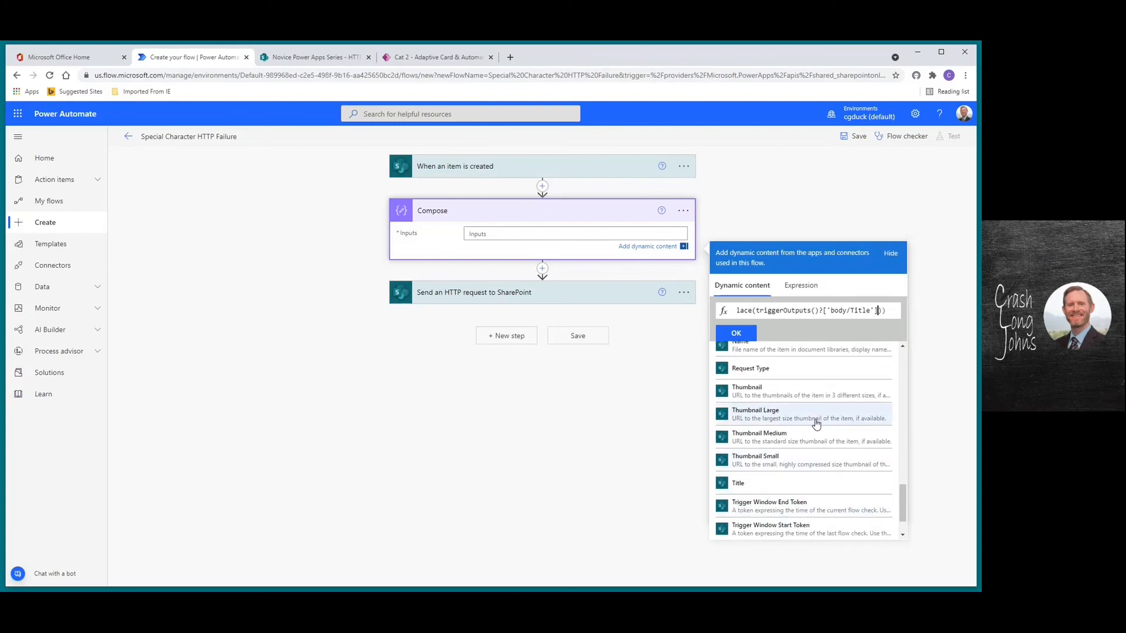
type(", '")
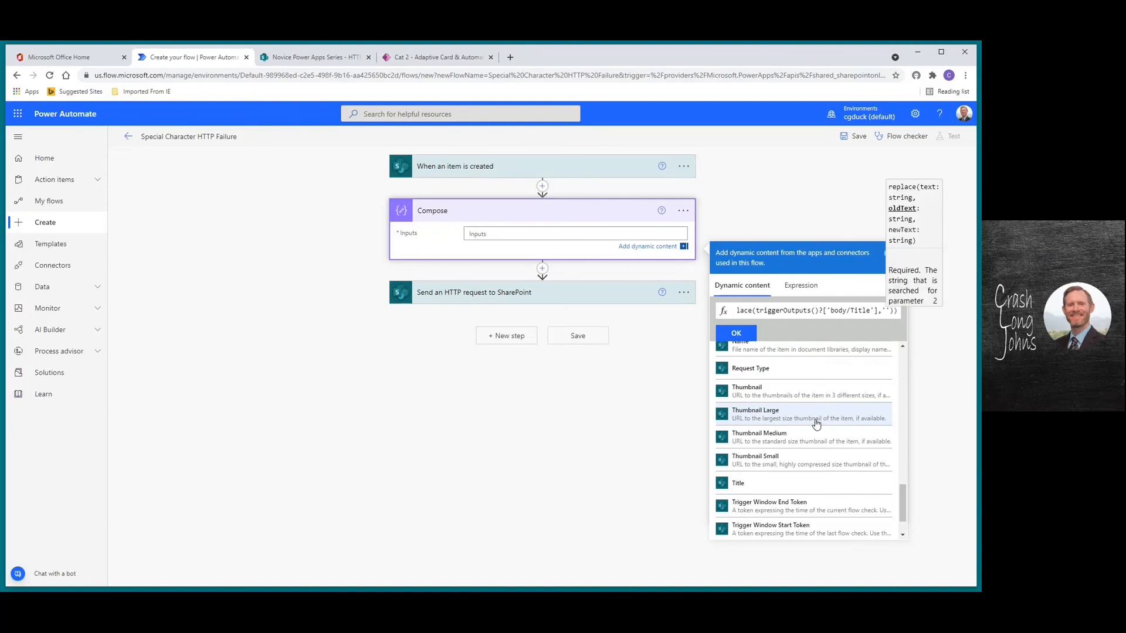
type("\\',")
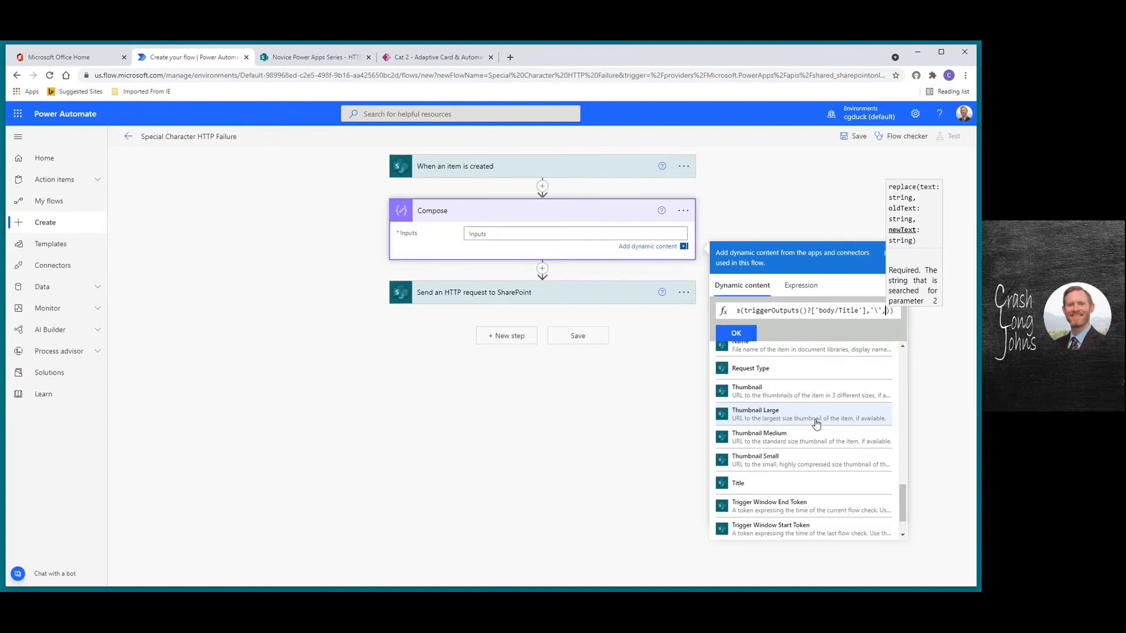
type("'-")
key("Right")
key("Right")
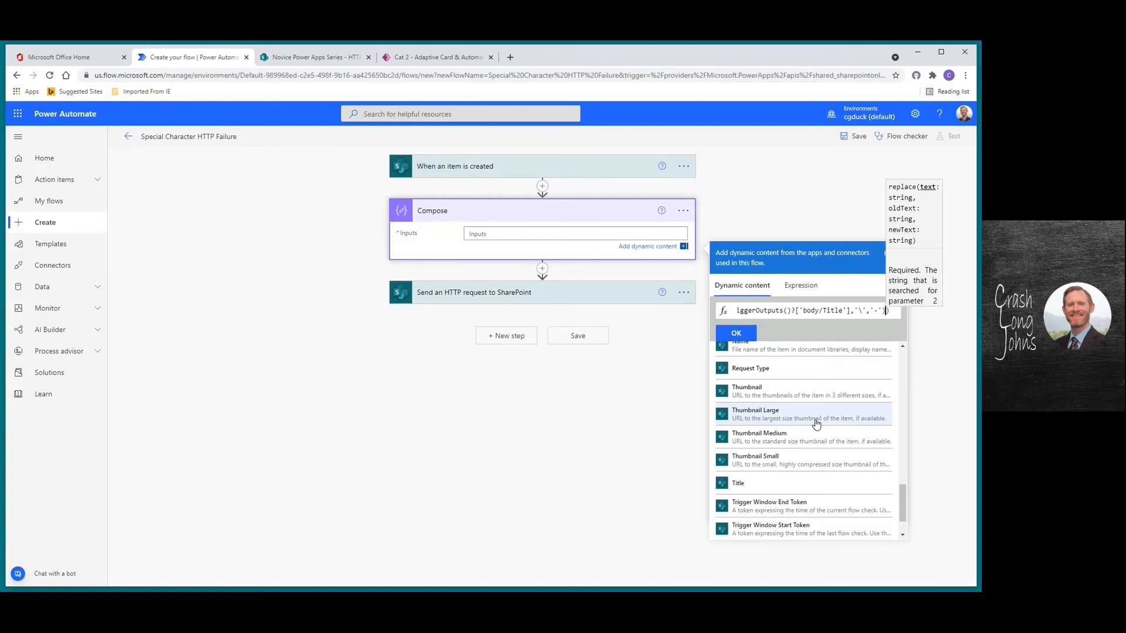
type(",'")
key("Right")
type("'")
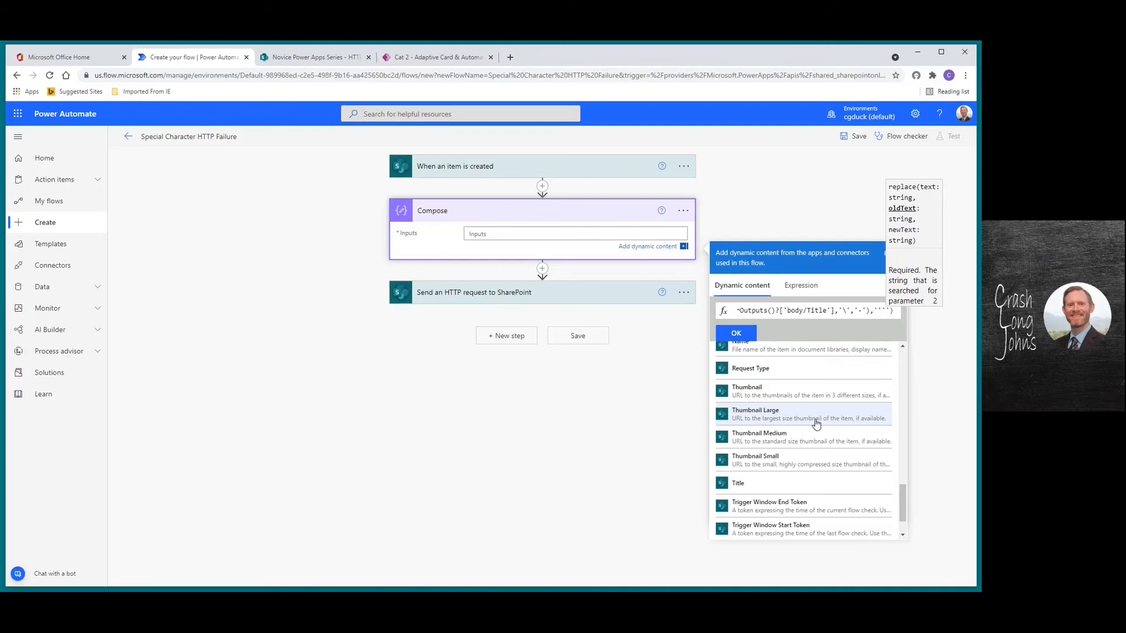
type("',''")
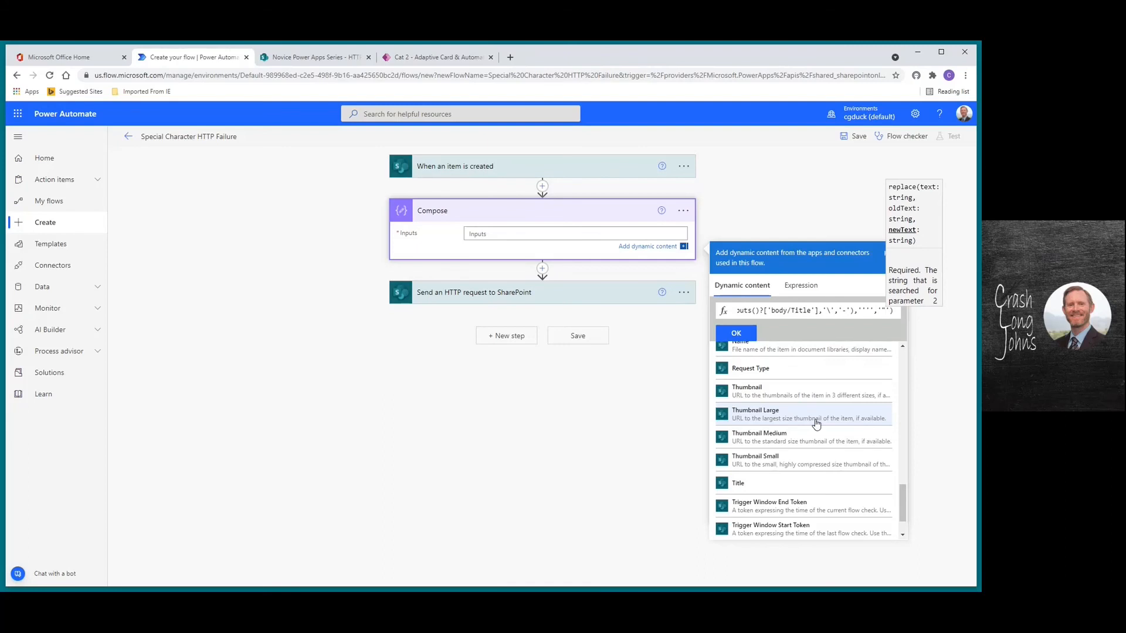
type("'")
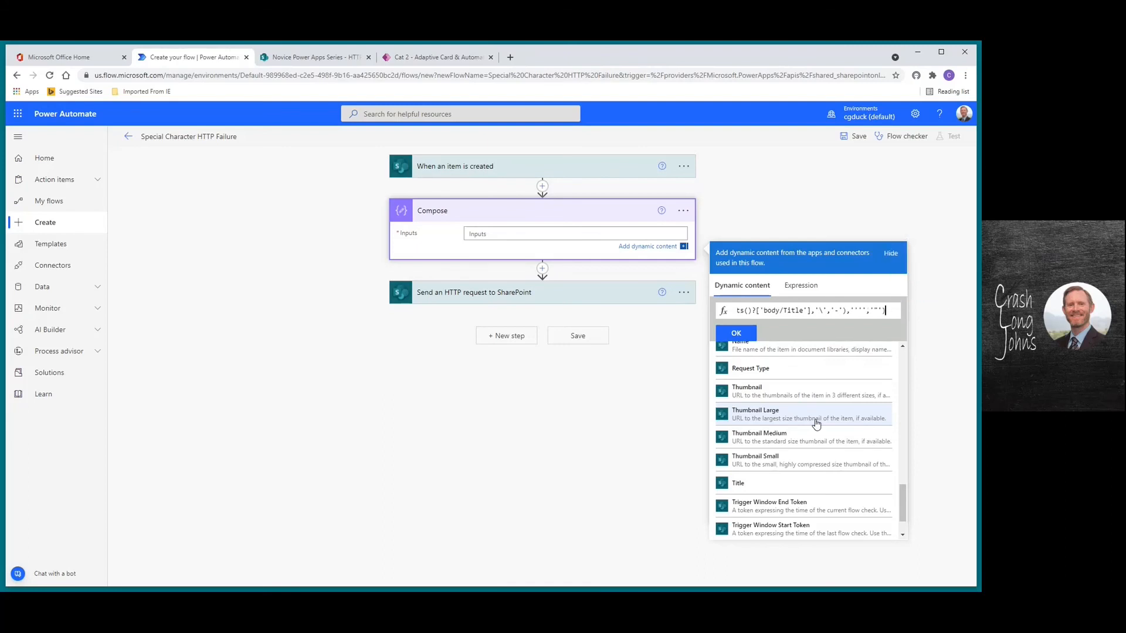
left_click_drag(892, 311, 726, 315)
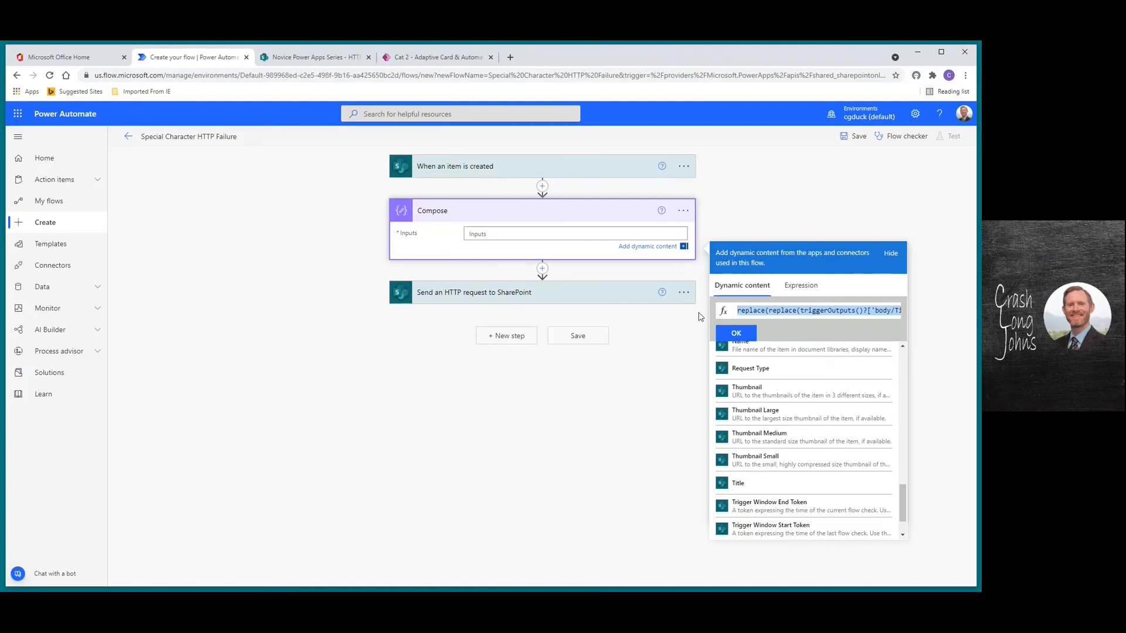
Add the expression as a note and rename the step to 'Compose - Spec Char Replace'
left_click(735, 332)
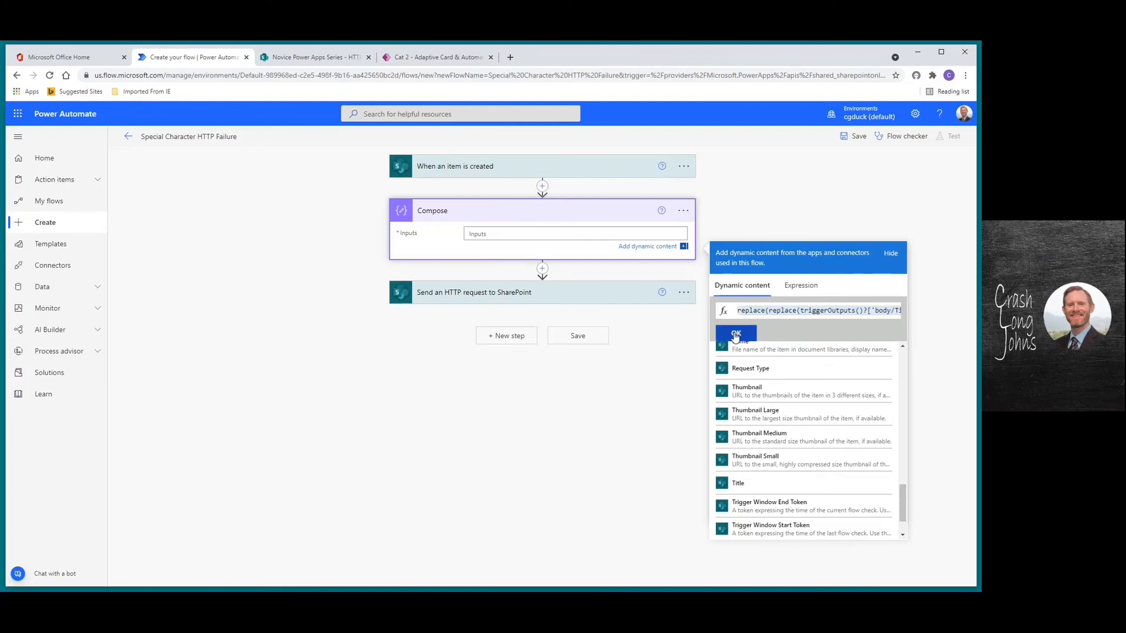
left_click(682, 212)
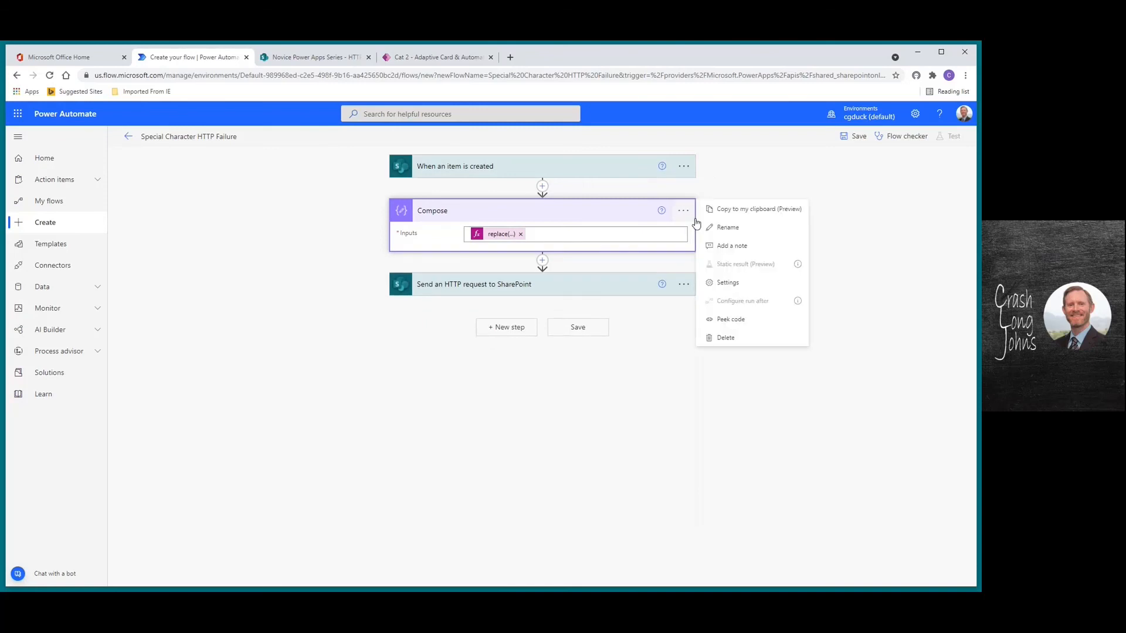
left_click(730, 246)
type("replace(replace(triggerOutputs()?['body/Title'],'\\','-'),'''','')")
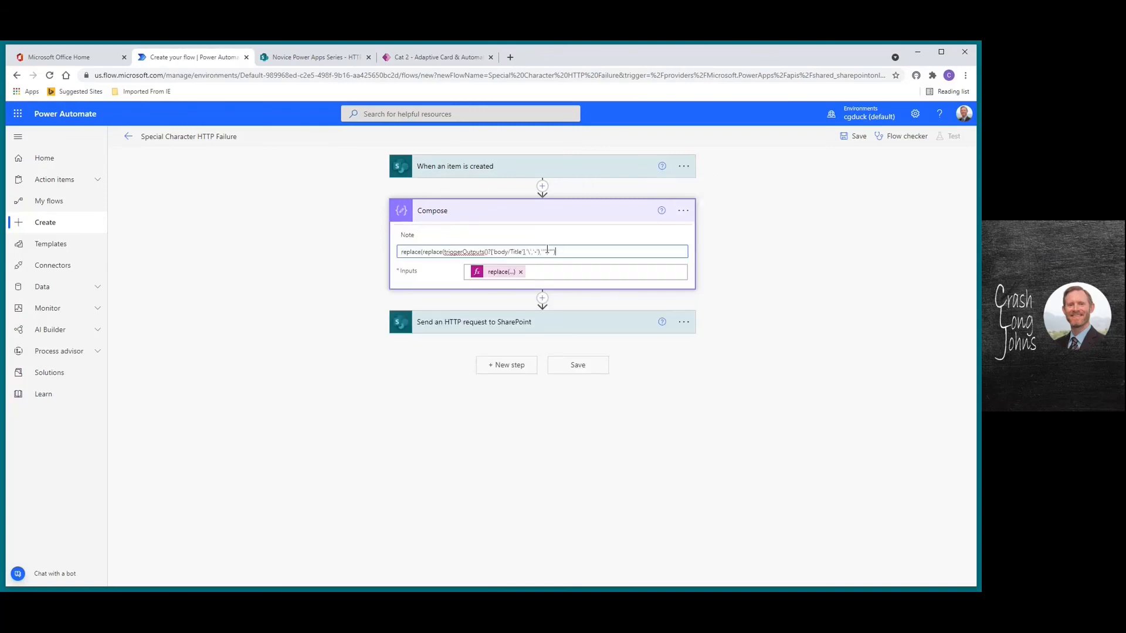
left_click(683, 212)
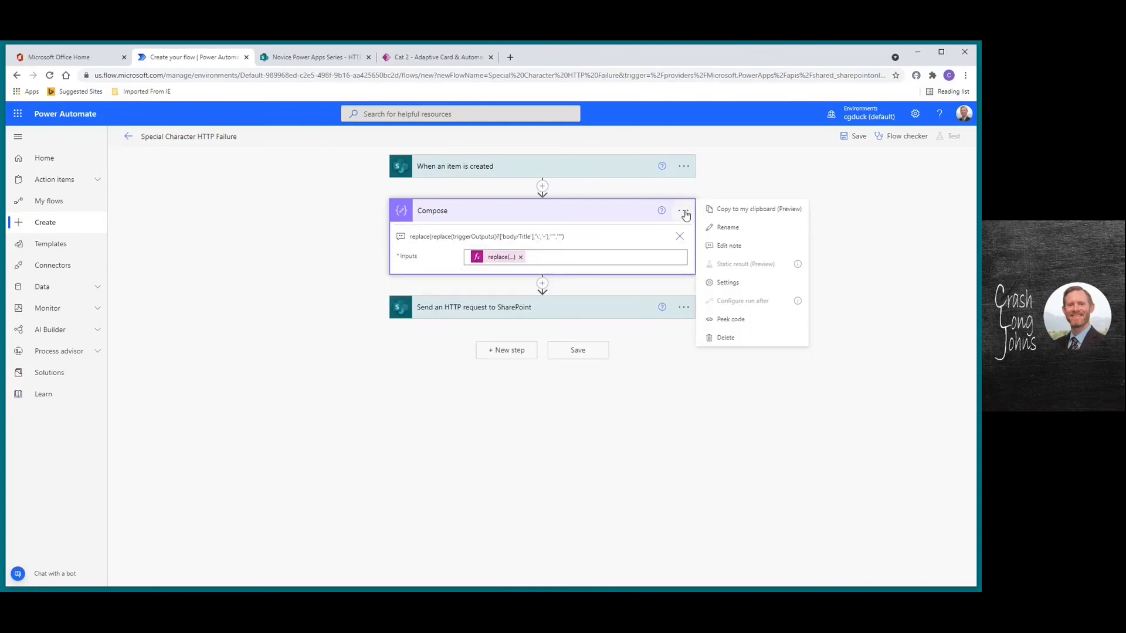
left_click(726, 228)
key("End")
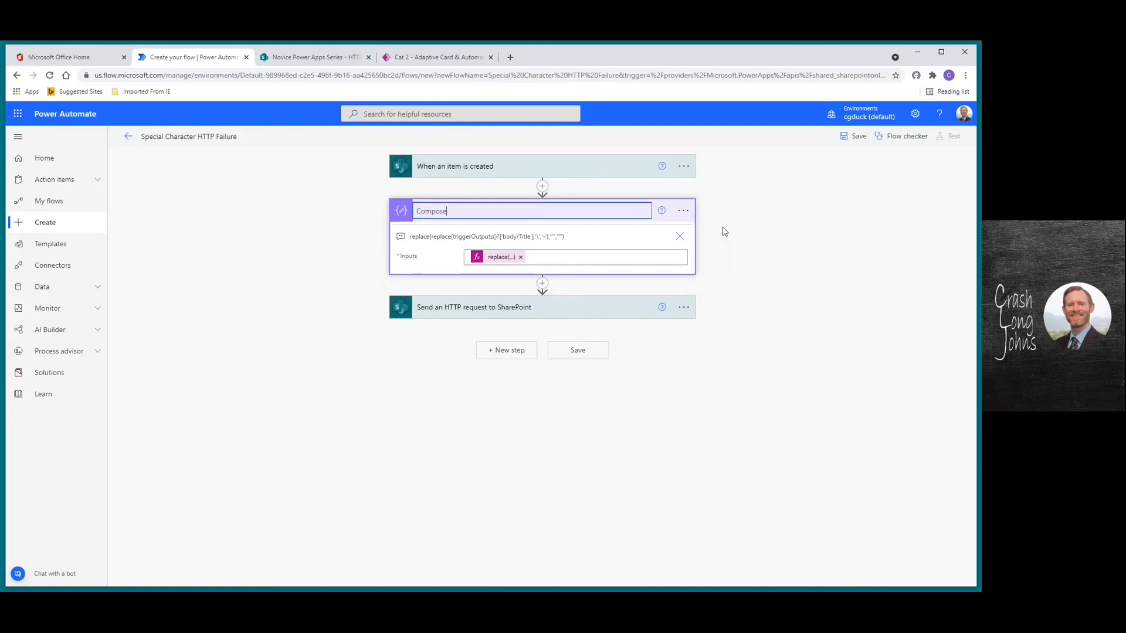
type("- Spec Char Replace")
Replace the body's Description Title with the Compose Outputs and save the flow
left_click(616, 317)
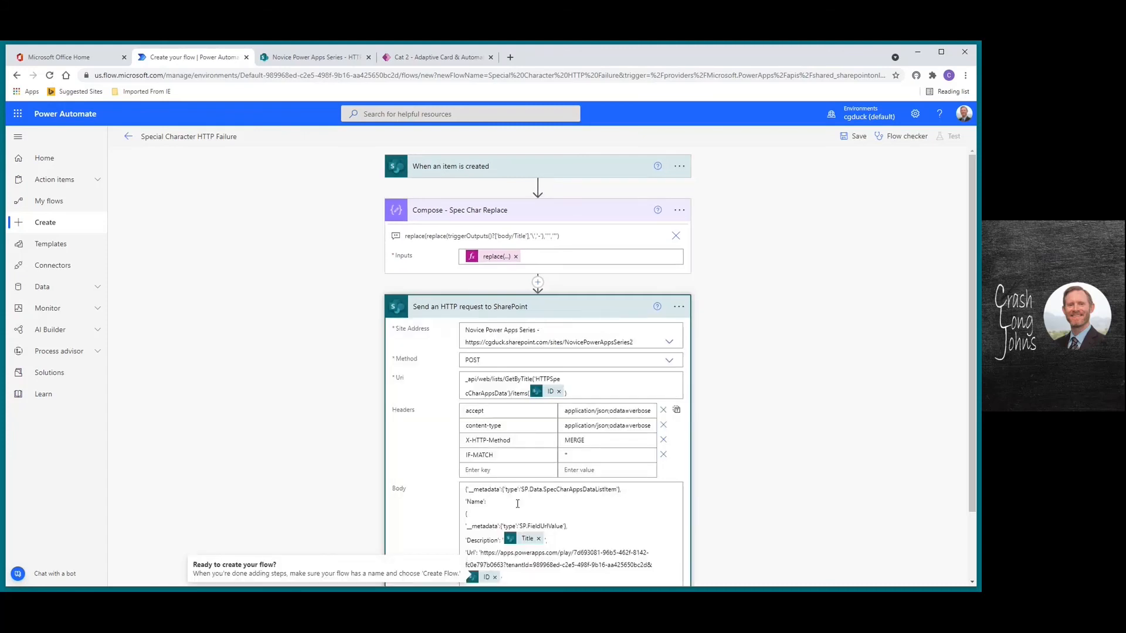
left_click(538, 539)
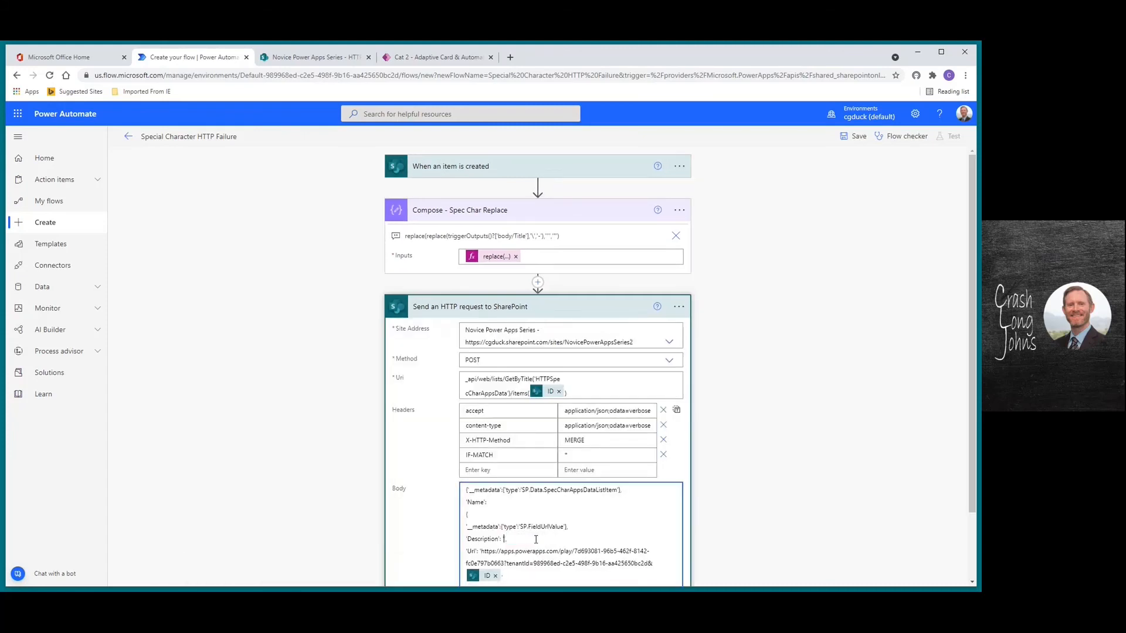
left_click(504, 539)
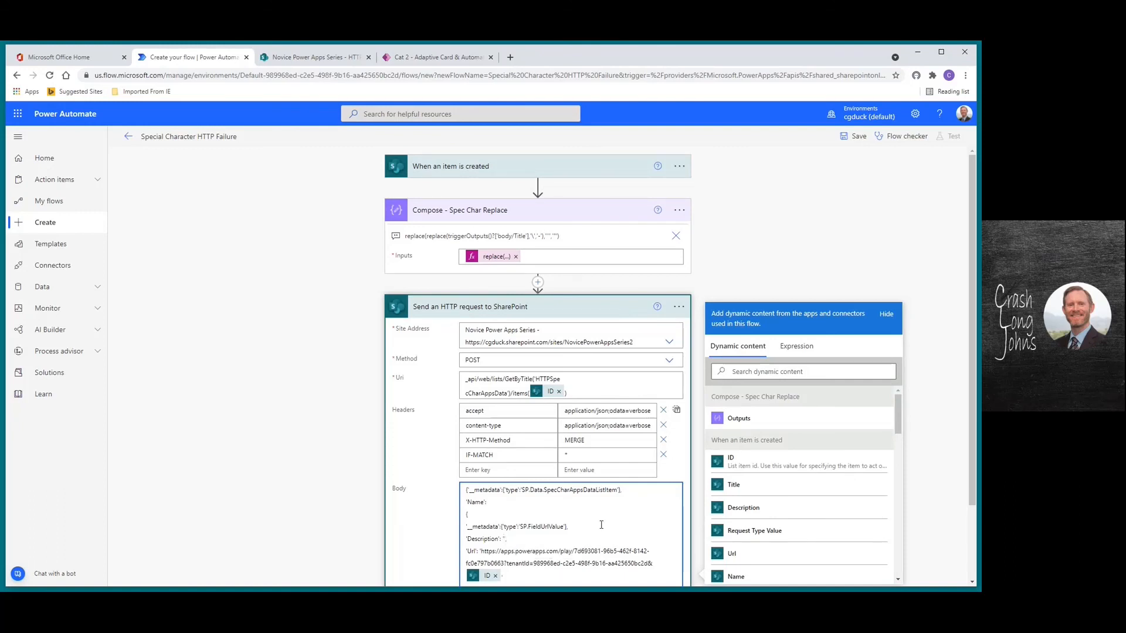
left_click(737, 418)
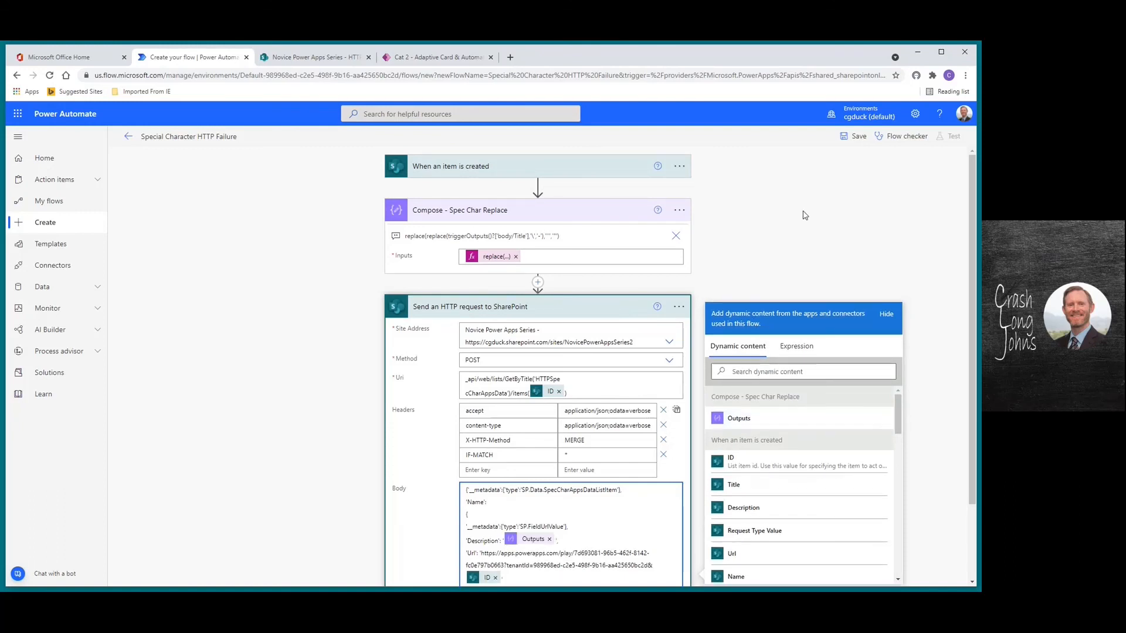
left_click(858, 138)
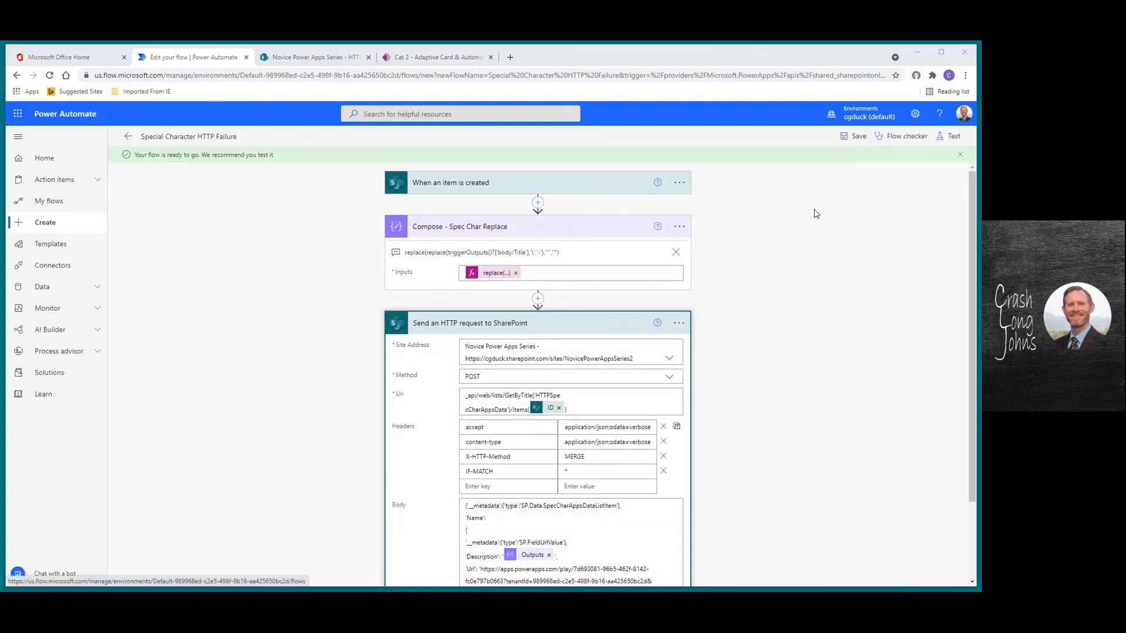
Start a manual test run of the flow, then switch to the Cat 2 request app
left_click(436, 58)
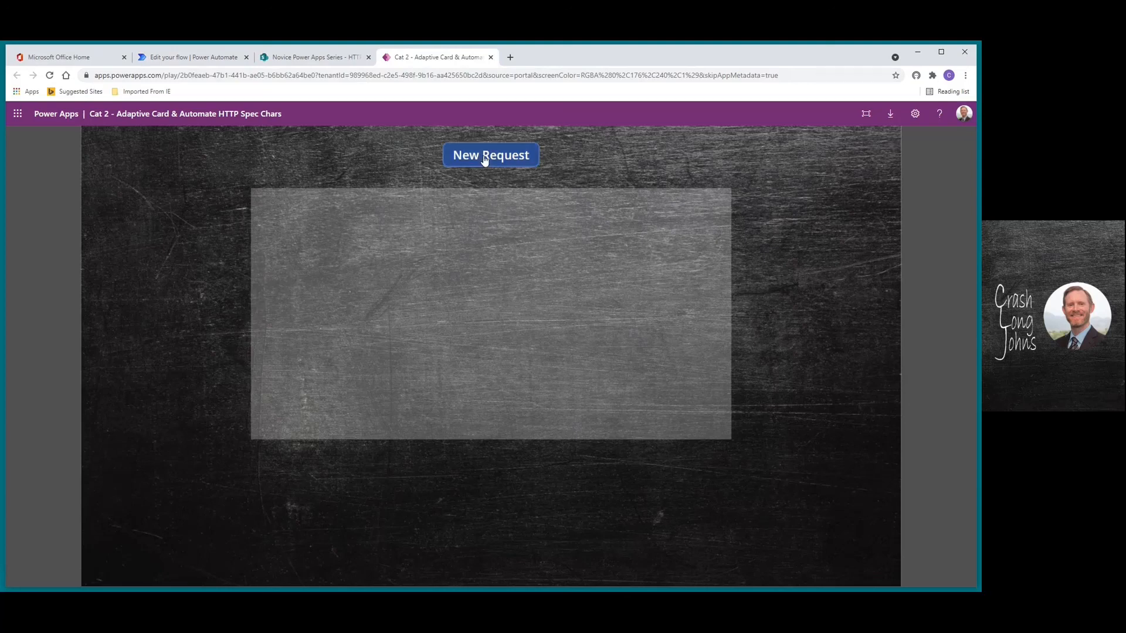
left_click(192, 59)
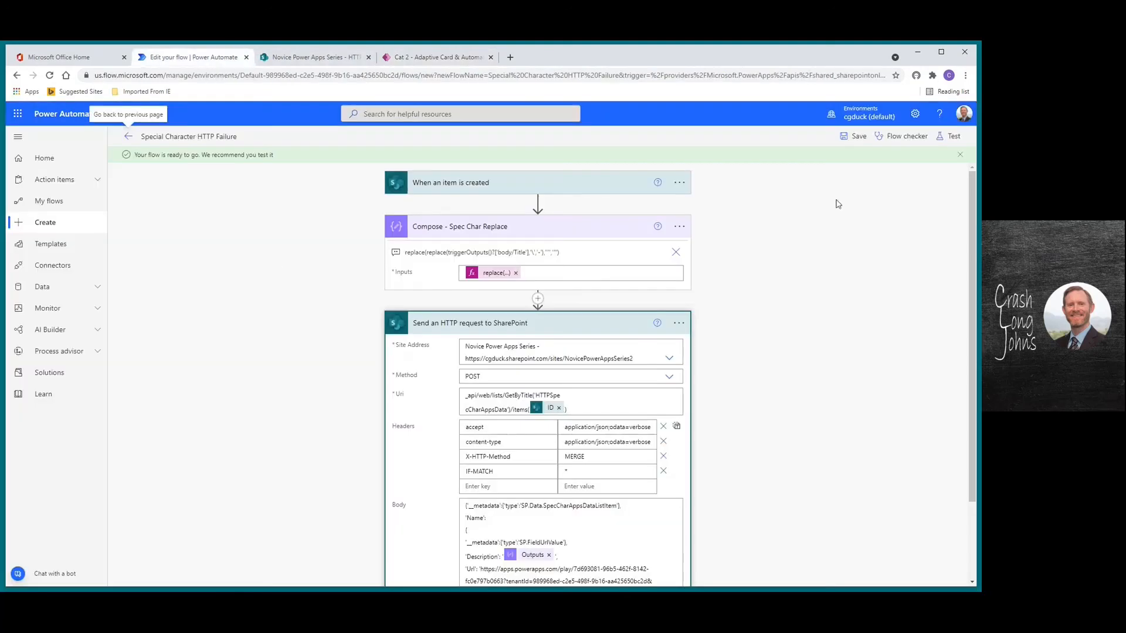
left_click(953, 137)
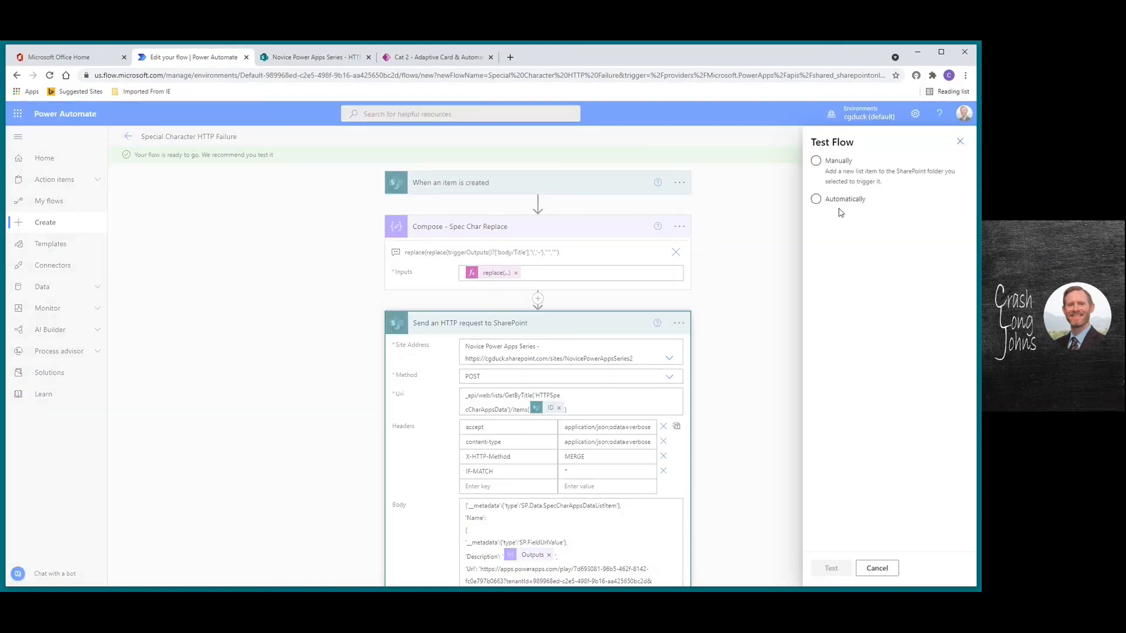
left_click(817, 200)
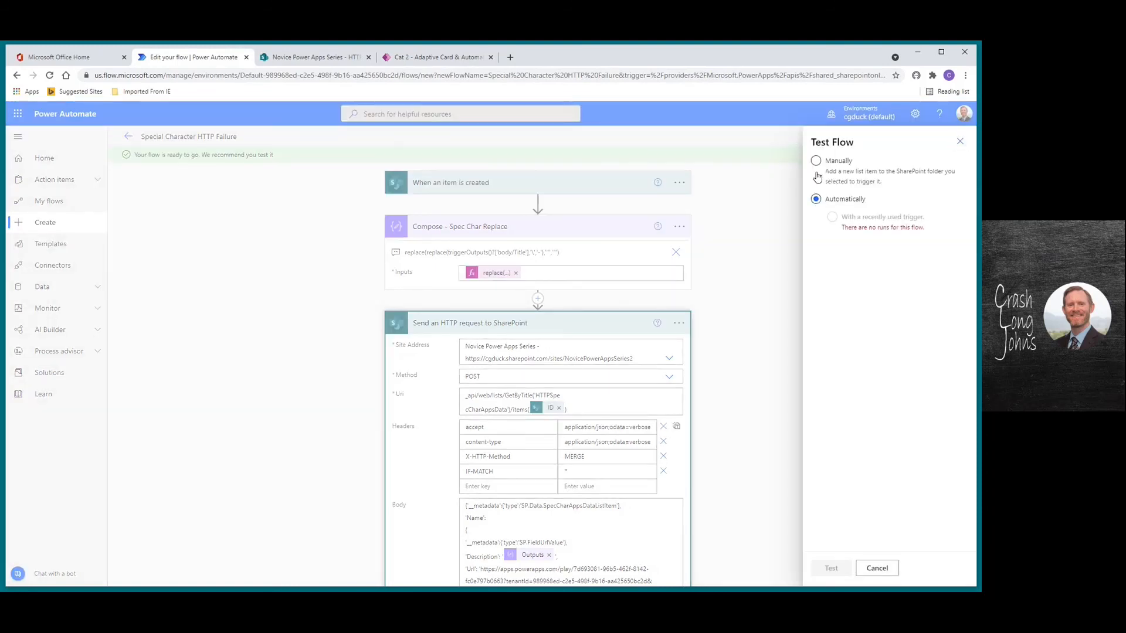
left_click(816, 161)
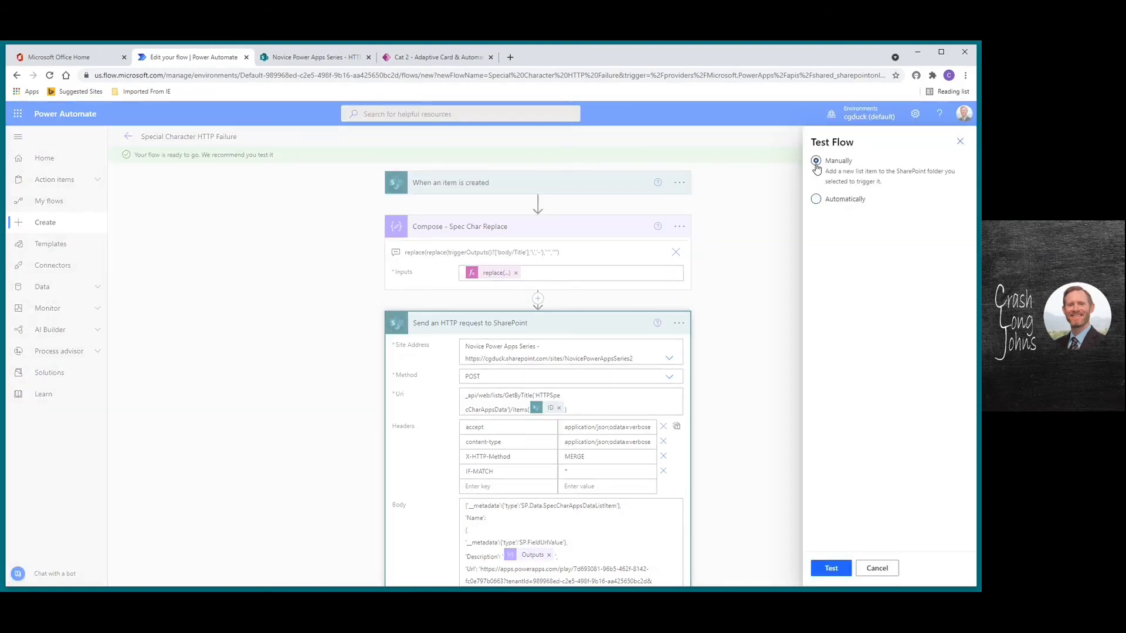
left_click(832, 569)
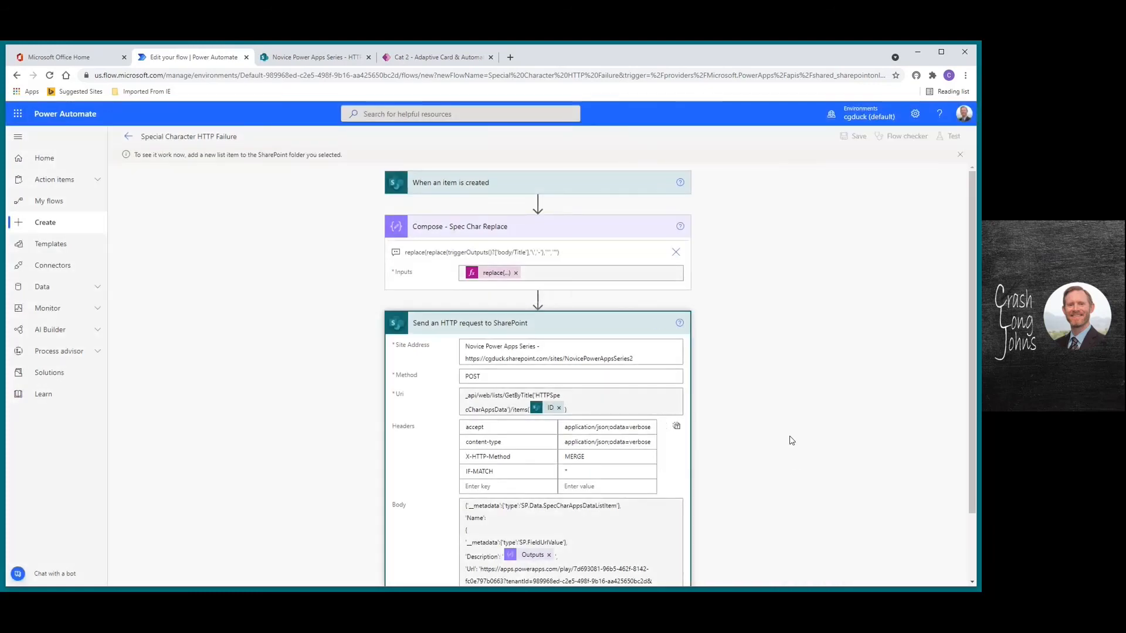
left_click(444, 61)
Submit a request titled "Testing backslash \ and 'single quotes'" with description 'testing', then open the list
left_click(417, 226)
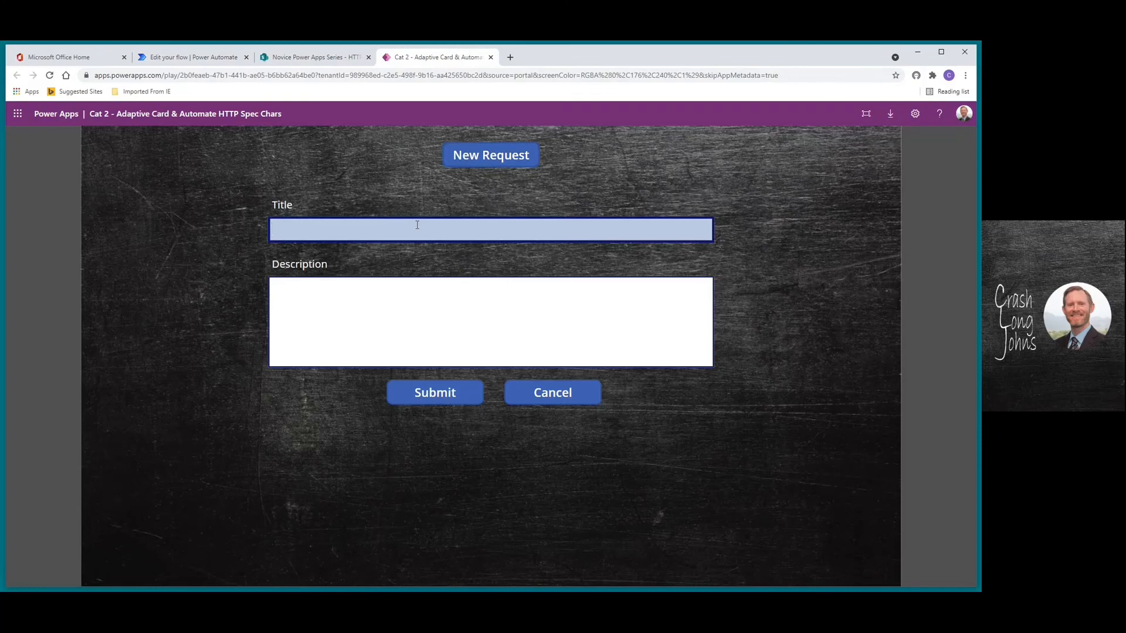
type("Testing backslach")
key("BackSpace")
key("BackSpace")
type("sh \\ and 'single quotre")
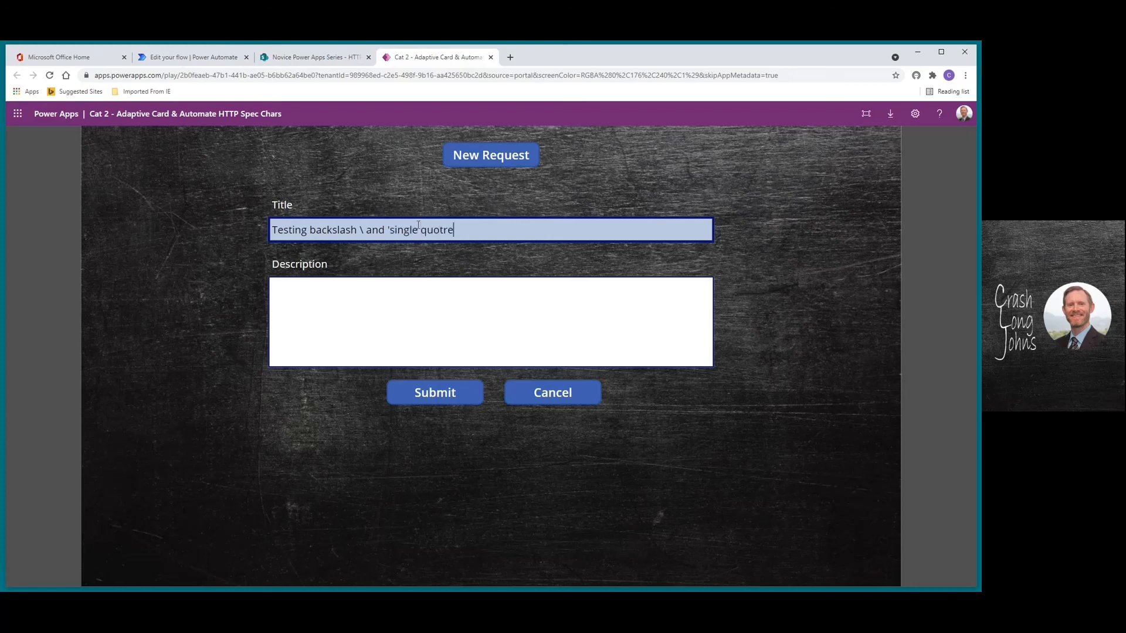
key("BackSpace")
key("BackSpace")
type("es'")
key("Tab")
type("testing")
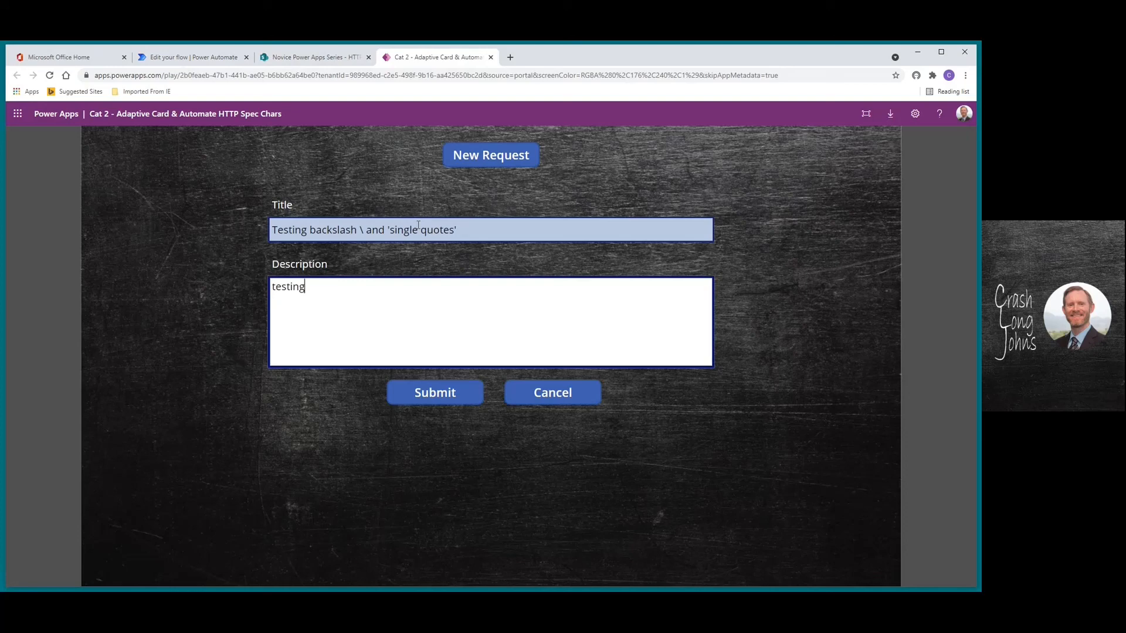
left_click(435, 394)
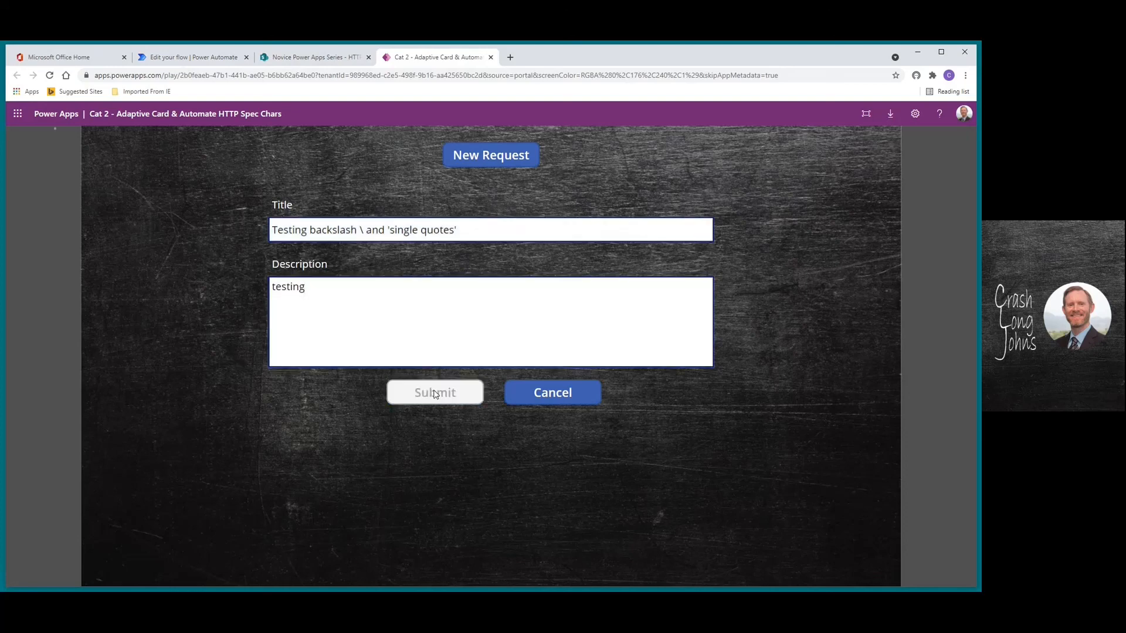
left_click(313, 58)
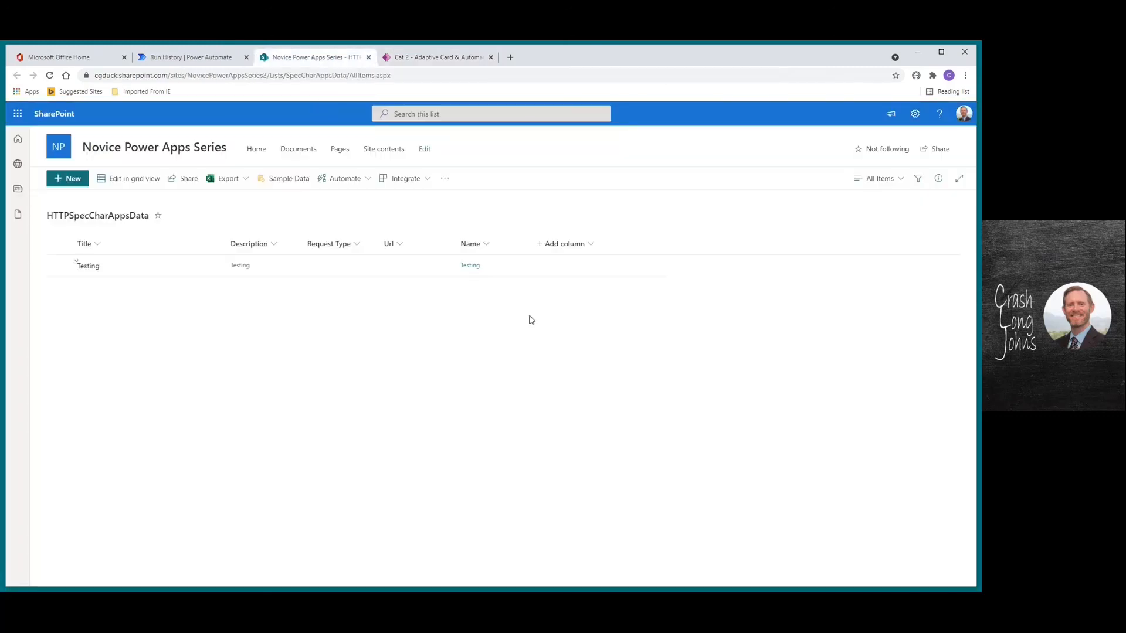
Reload the HTTPSpecCharAppsData list to look for the new item, then return to Power Automate
left_click(50, 75)
left_click(193, 59)
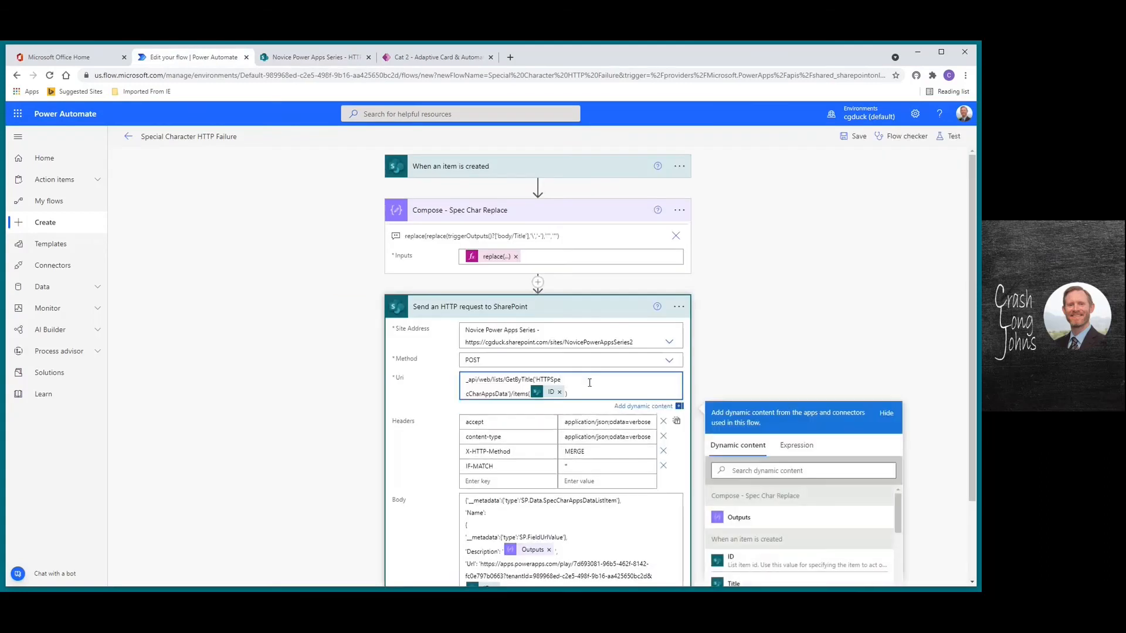
Join the split Uri onto one line, save, and retest with the earlier failed run's trigger
key("Delete")
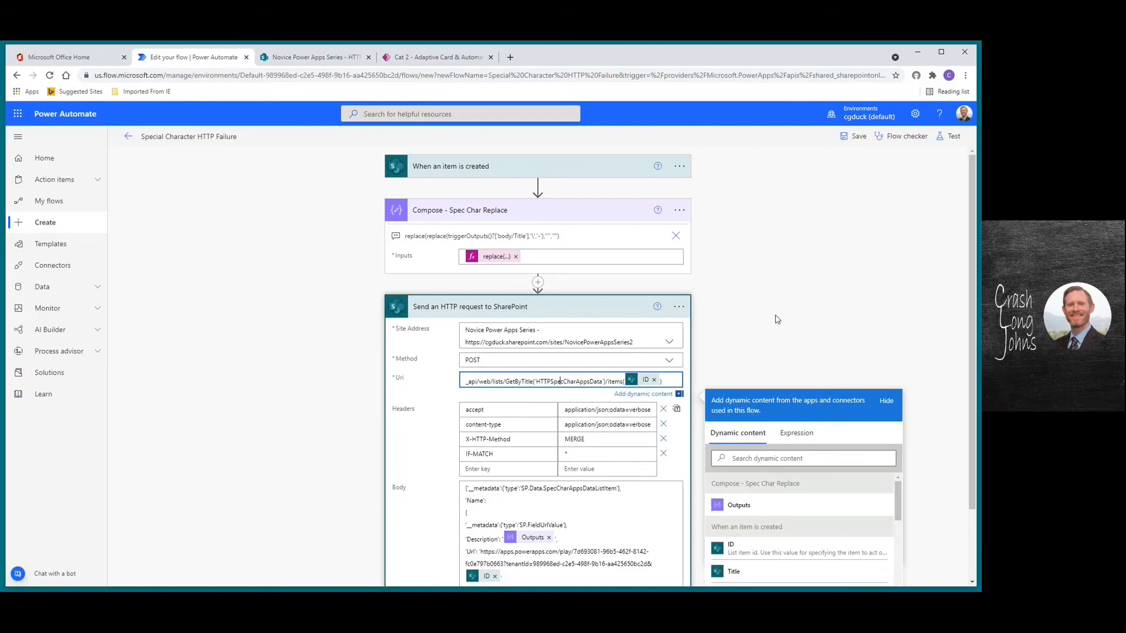
left_click(857, 137)
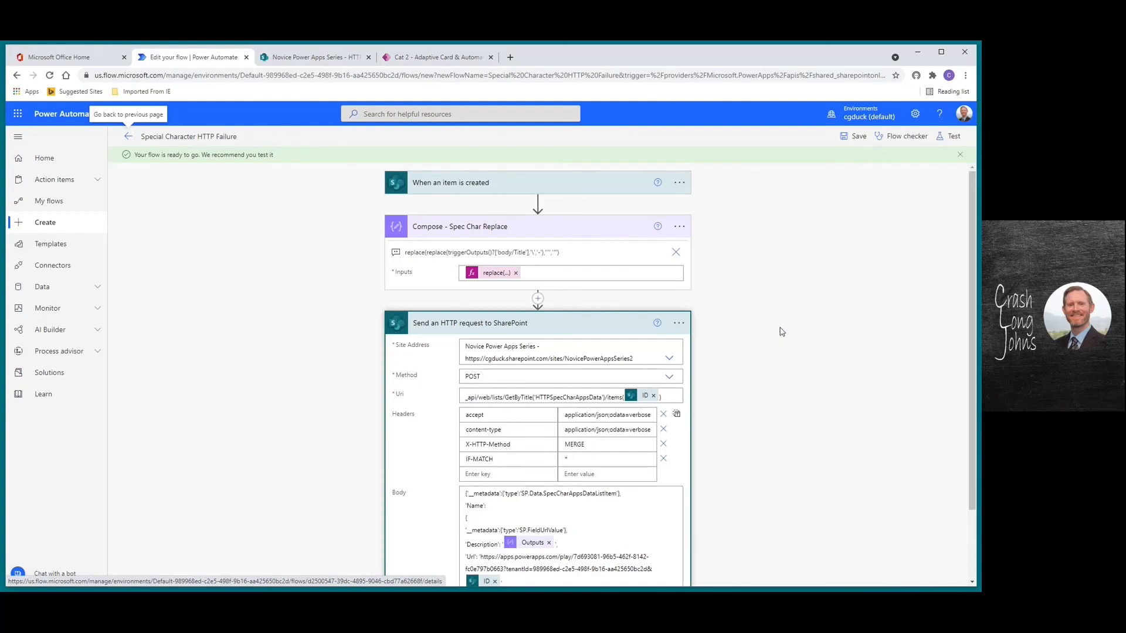
left_click(956, 138)
left_click(815, 199)
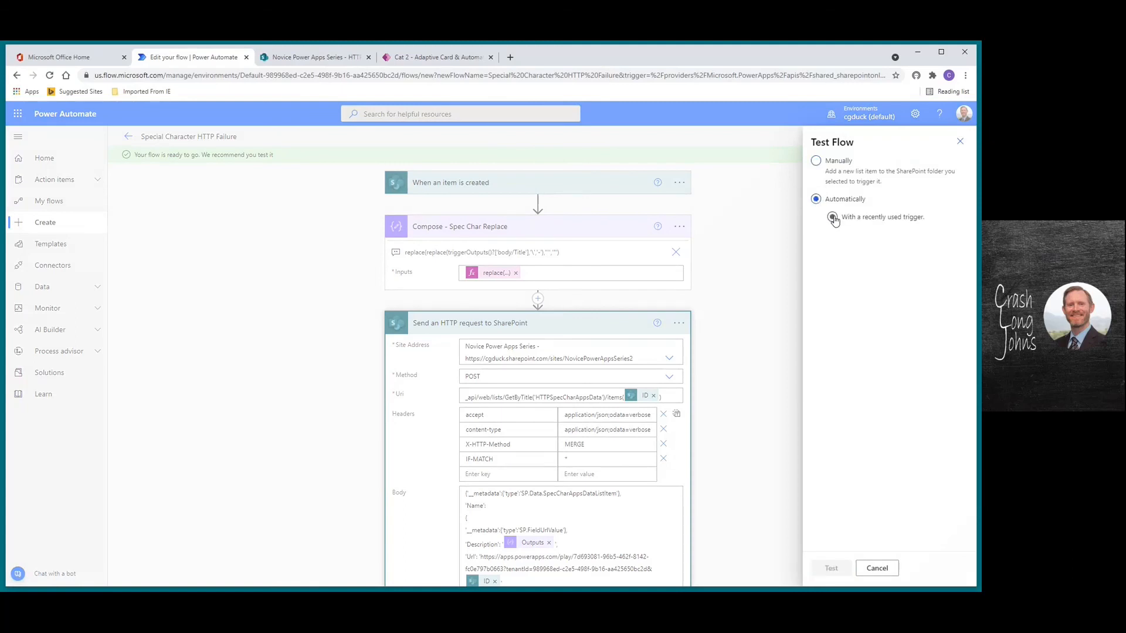
left_click(832, 217)
left_click(820, 237)
left_click(831, 569)
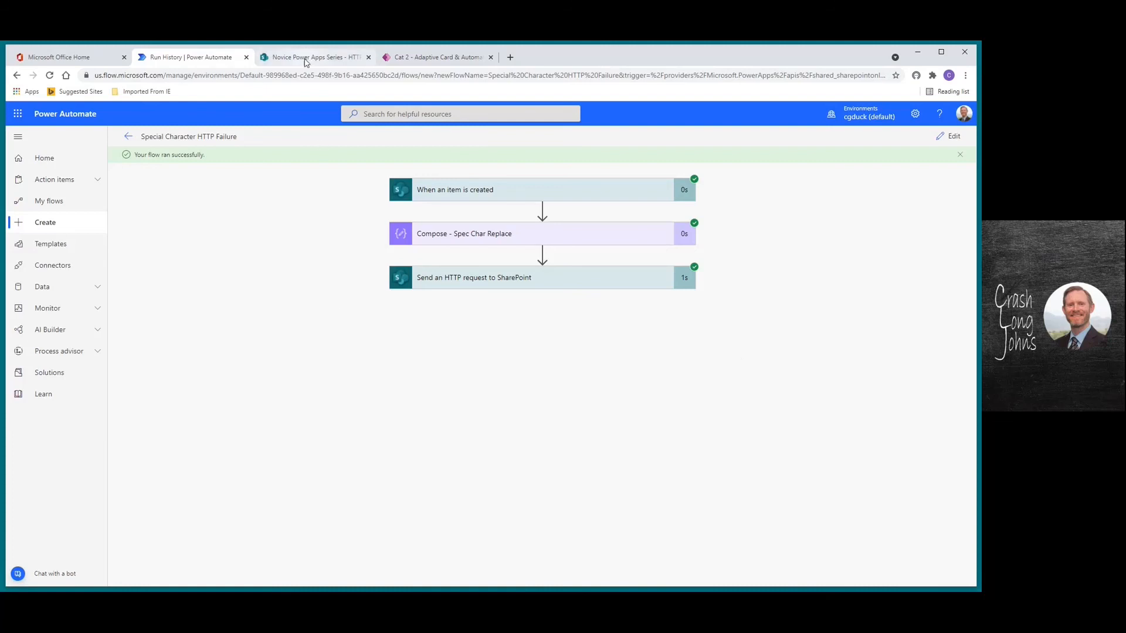
Inspect the new item's Name link in SharePoint, then switch back to the Cat 2 Power Apps tab
mouse_move(306, 62)
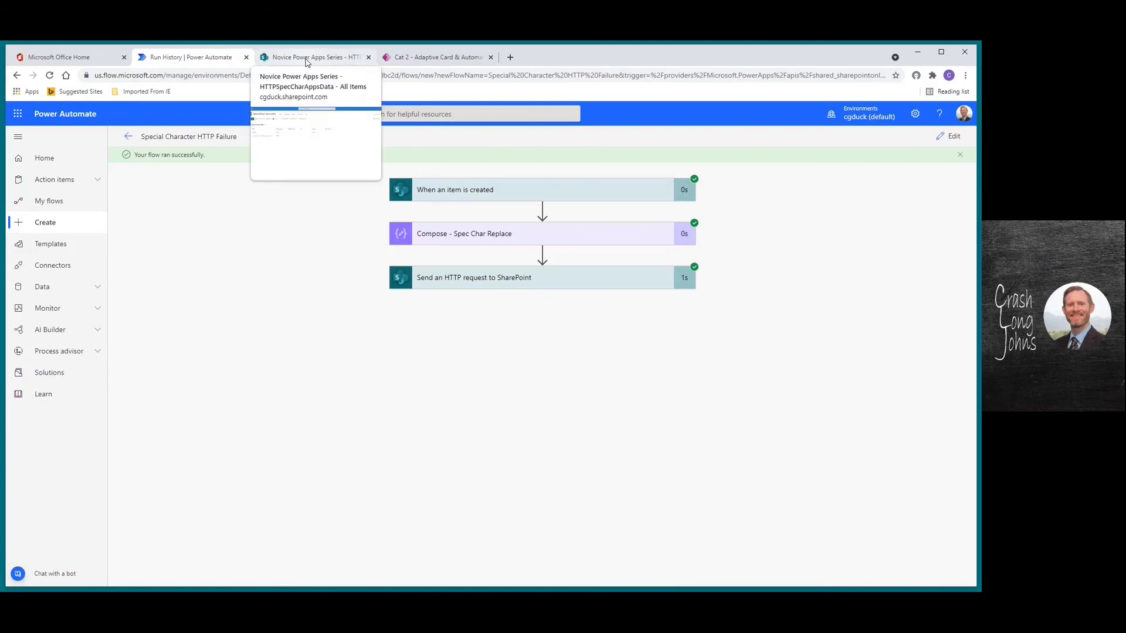
left_click(306, 62)
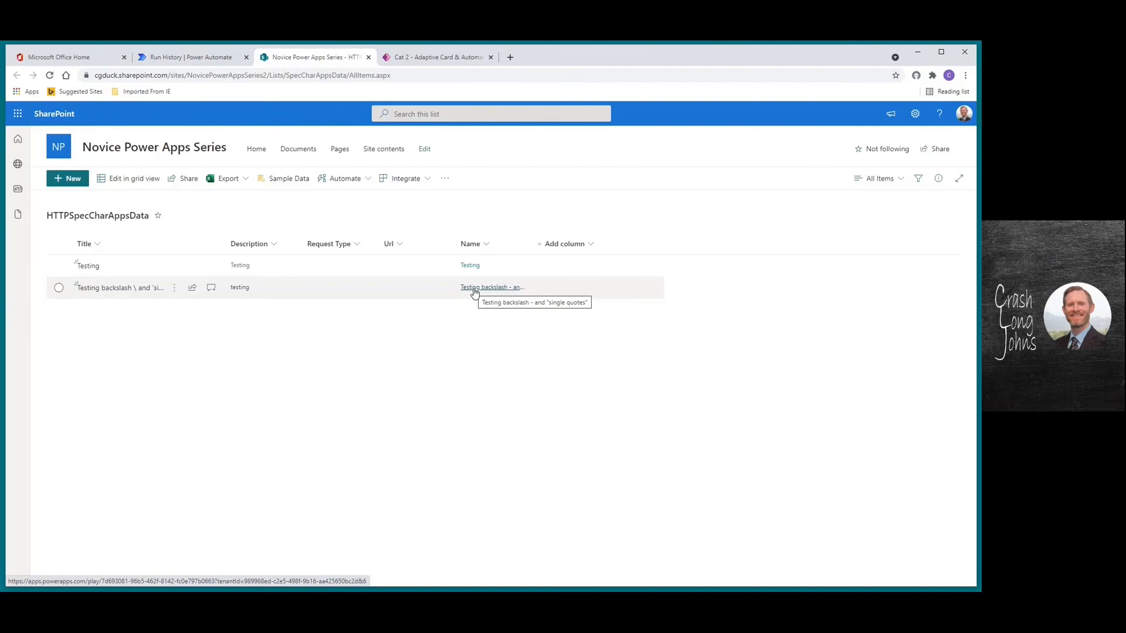
left_click(446, 58)
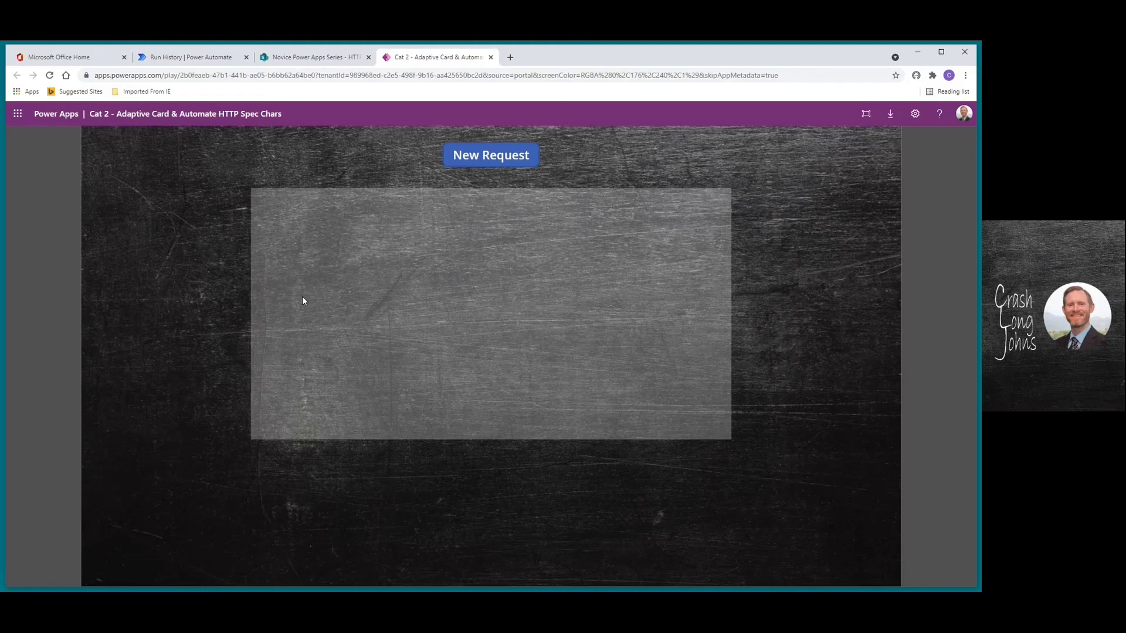
Open and cancel a New Request form, then bring the Untitled Notepad window forward
left_click(489, 157)
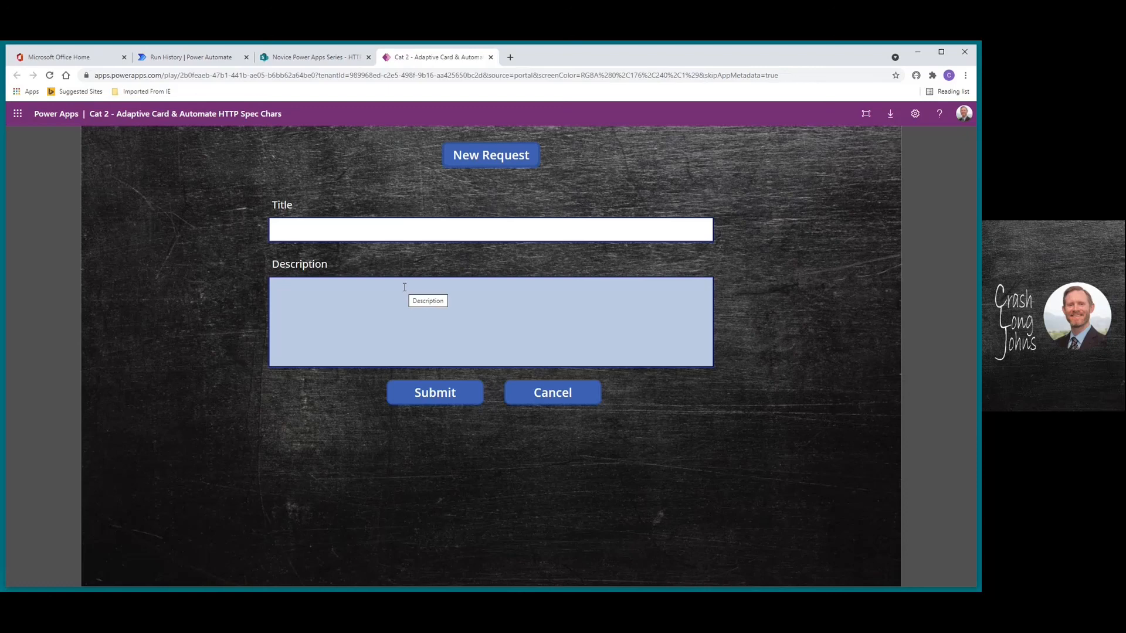
left_click(534, 397)
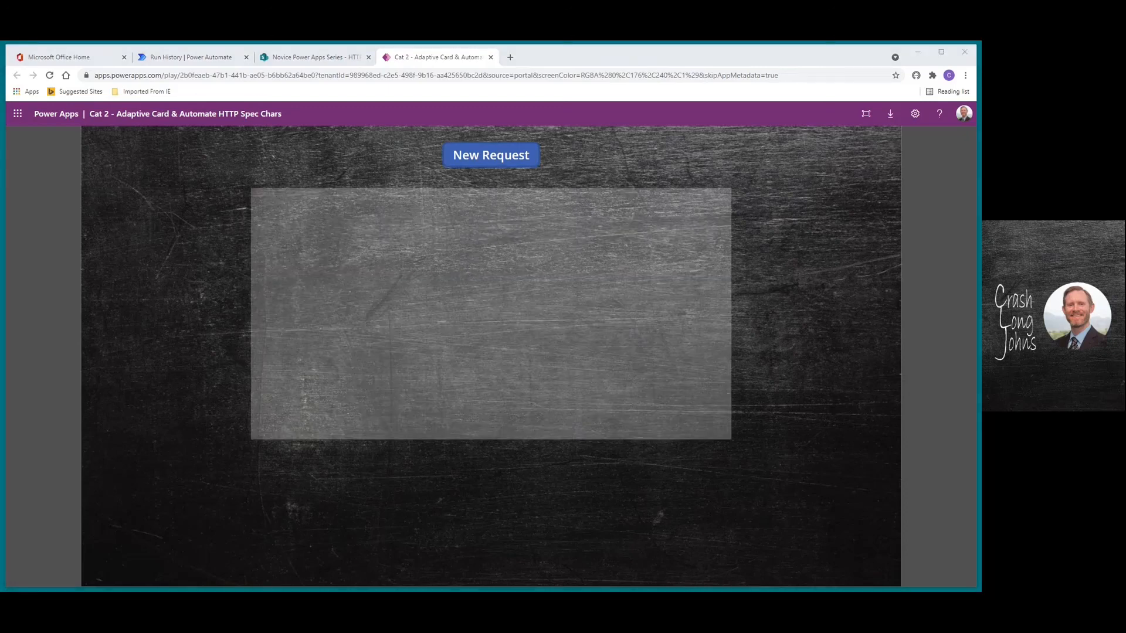
key("alt+Tab")
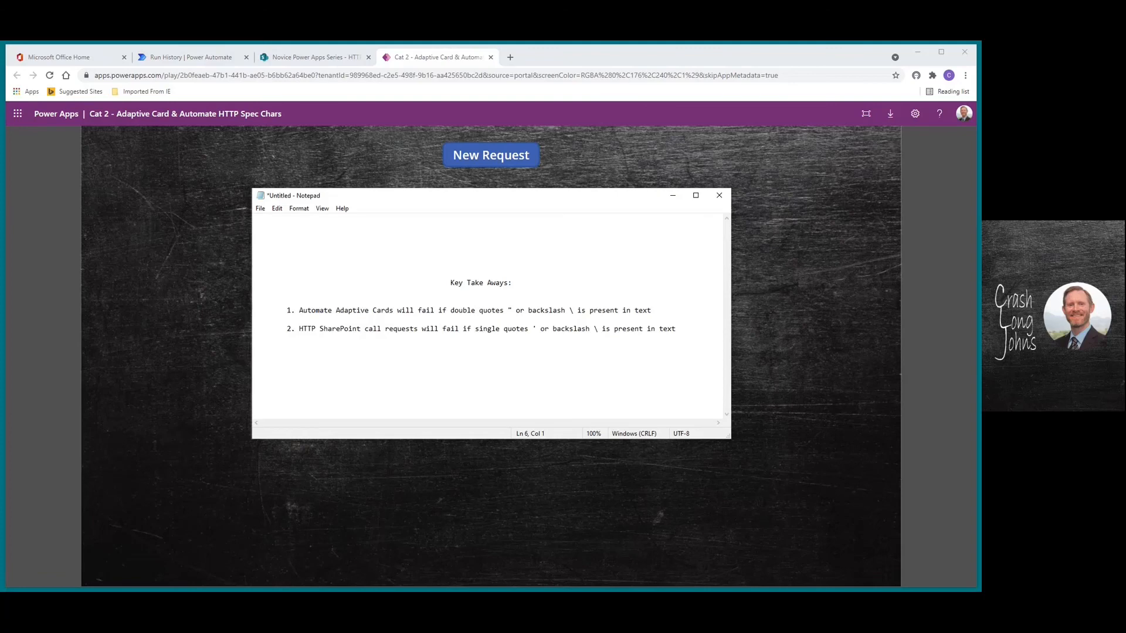